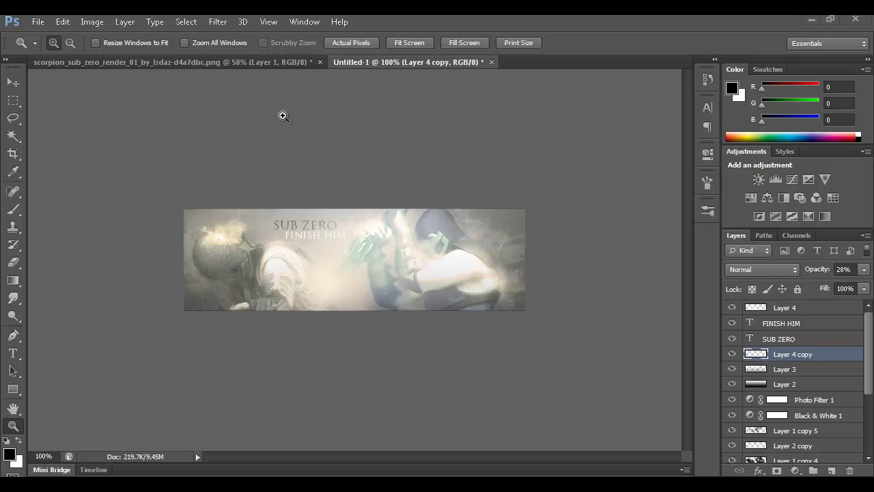
- Close the finished Sub Zero banner document, discarding its unsaved changes
left_click(337, 255)
left_click_drag(328, 256, 369, 267)
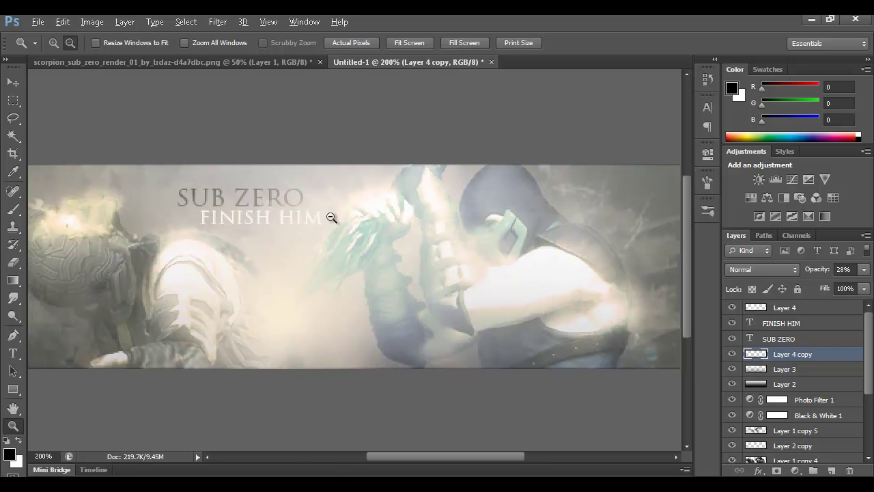
left_click(369, 267, "alt")
left_click(492, 62)
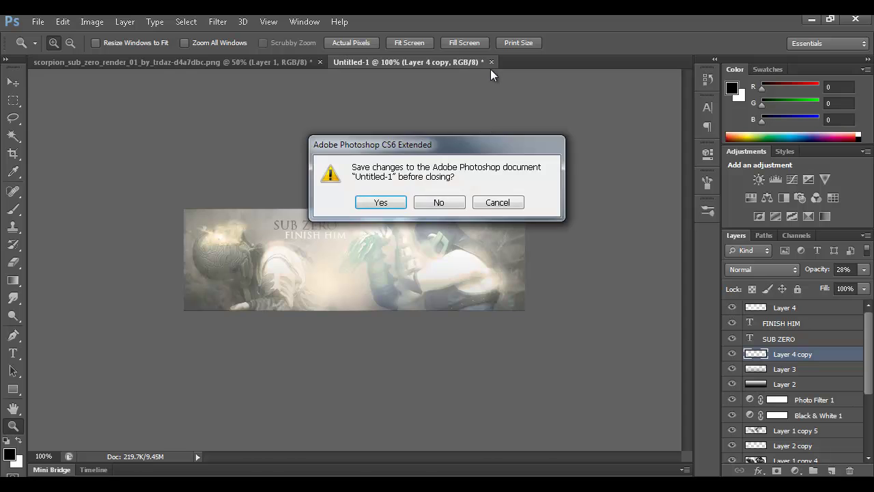
left_click(439, 203)
- Hide the black background layer in the render document and nudge the two-fighter render on Layer 0 slightly
key("ctrl+minus")
left_click(732, 341)
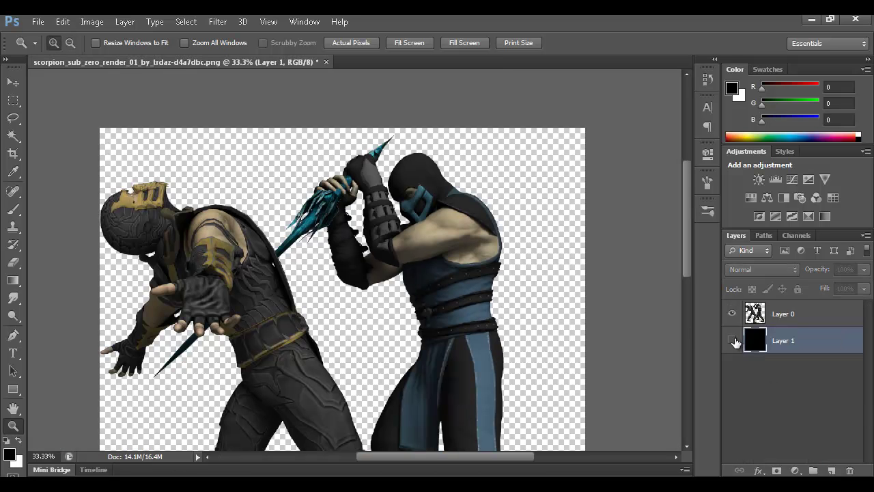
key("ctrl+minus")
key("v")
left_click_drag(414, 268, 450, 288)
left_click_drag(429, 256, 418, 204)
left_click(776, 313)
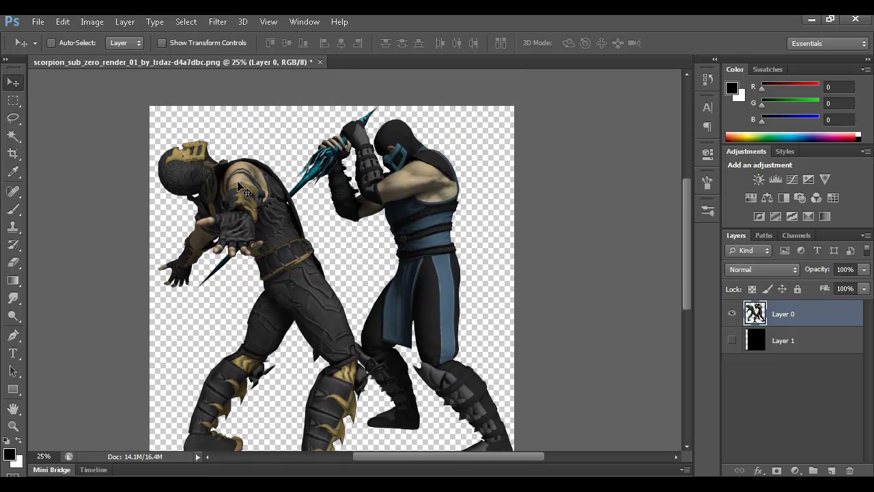
left_click_drag(265, 205, 269, 214)
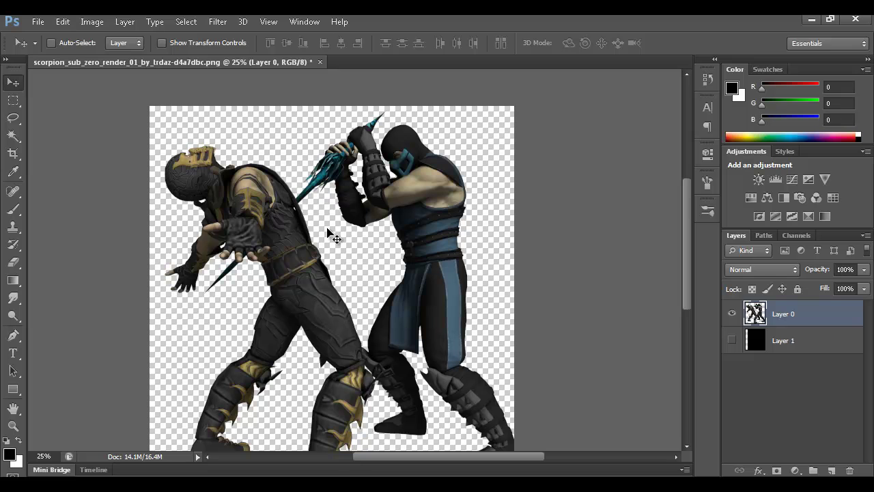
- Create a new white 500 by 150 pixel document and convert its locked Background into a regular layer
left_click(37, 21)
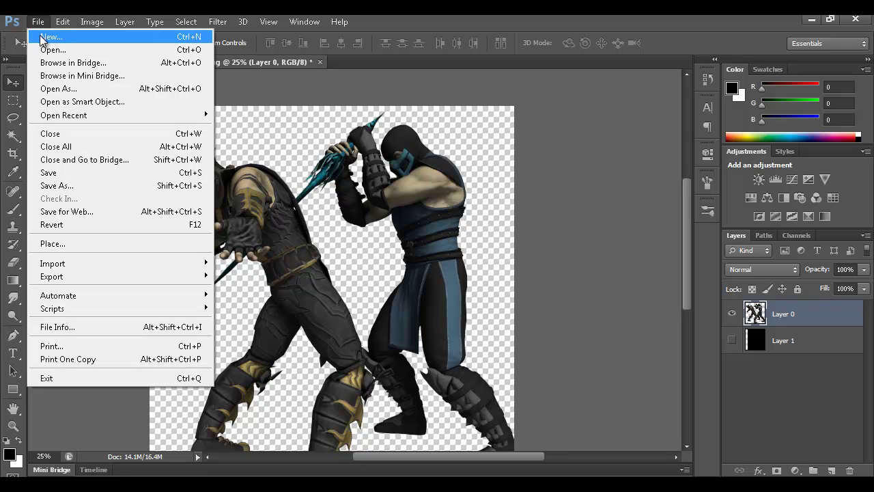
left_click(42, 33)
double_click(403, 180)
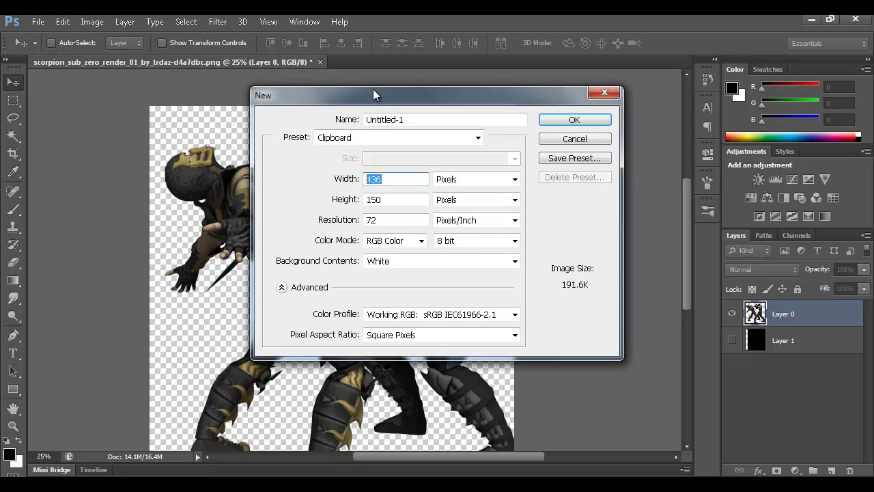
left_click_drag(373, 95, 356, 101)
type("500")
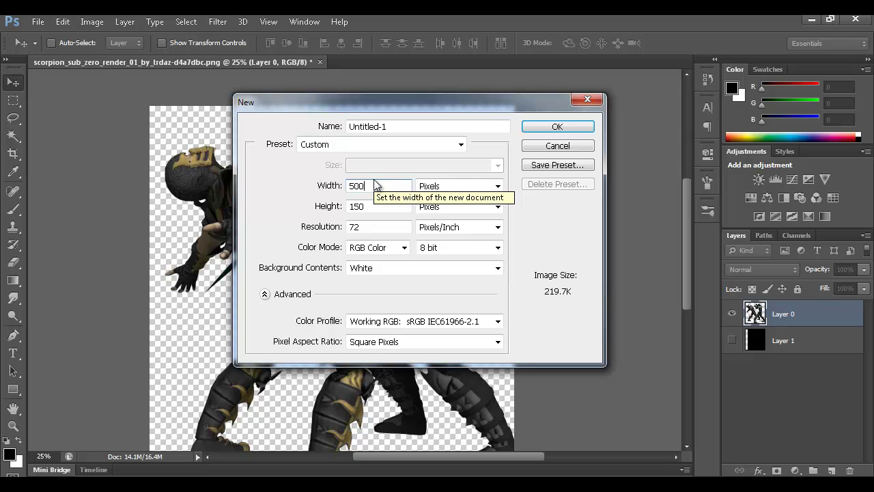
left_click(531, 130)
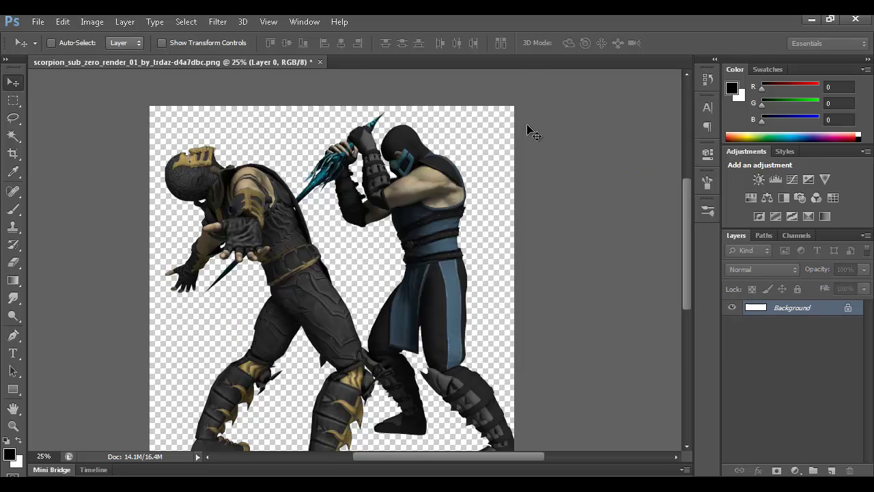
double_click(833, 316)
key("Return")
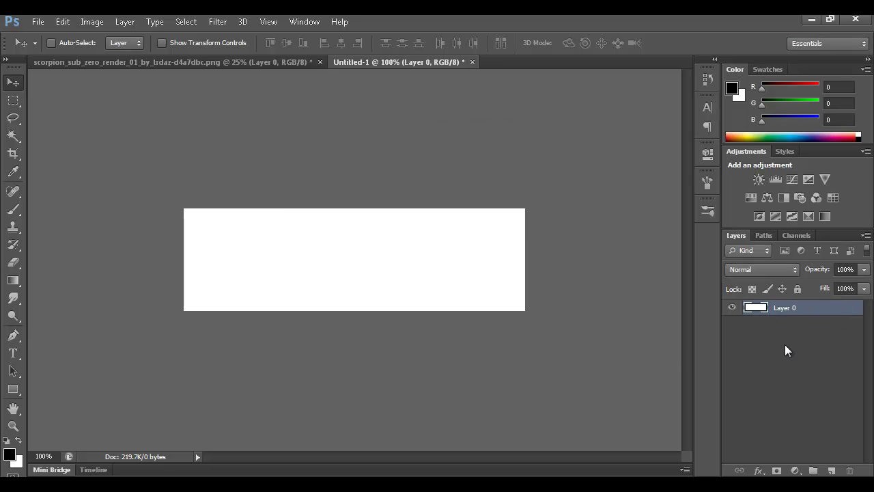
- Copy the two-fighter render into the new document and shrink it with Free Transform
left_click_drag(280, 265, 413, 244)
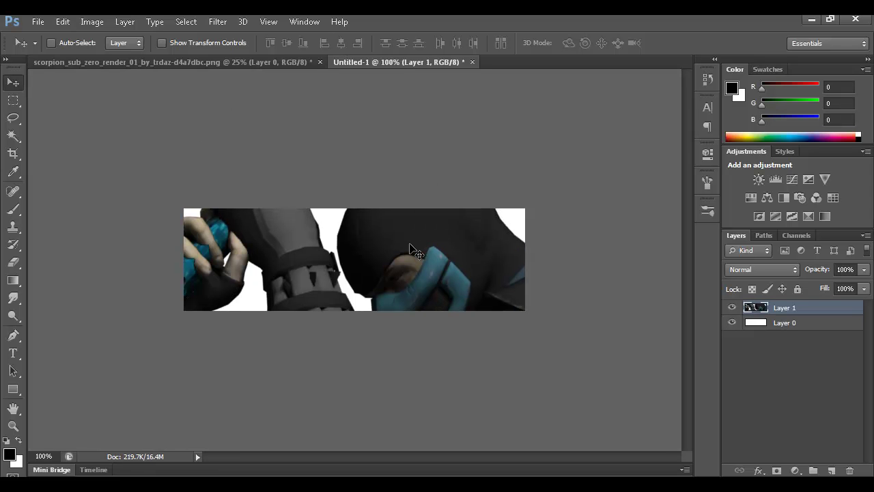
key("ctrl+t")
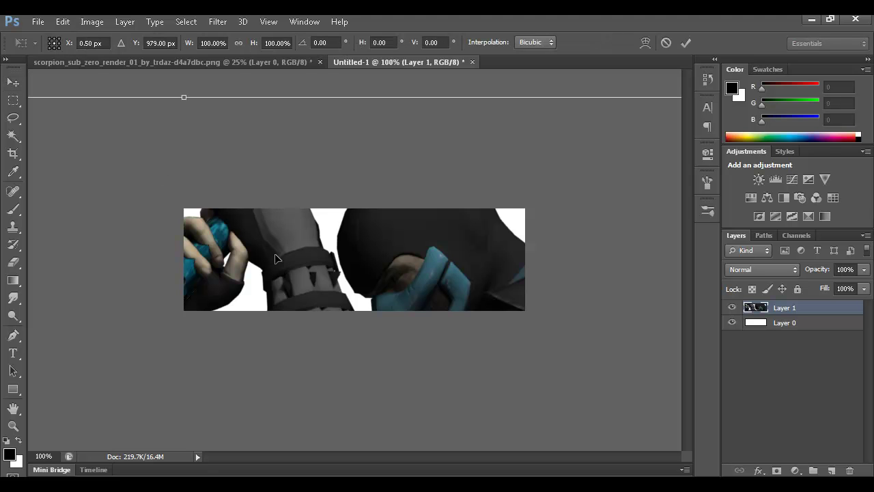
left_click_drag(247, 267, 437, 193)
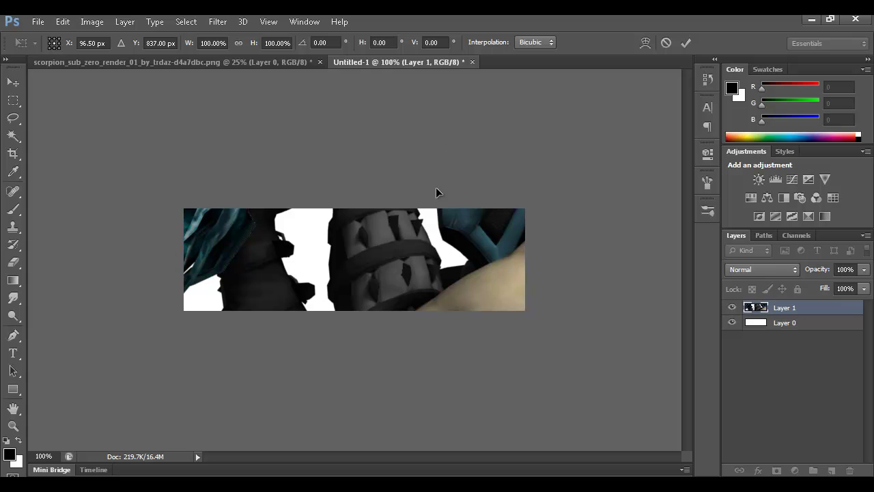
key("ctrl+0")
left_click_drag(241, 433, 343, 297)
left_click_drag(383, 243, 386, 263)
key("Return")
- Scale the render further to about 79% and position it so both fighters' heads and torsos fill the banner
key("z")
right_click(362, 258)
left_click(405, 283)
key("v")
left_click_drag(401, 268, 446, 242)
key("ctrl+t")
left_click_drag(627, 194, 586, 232)
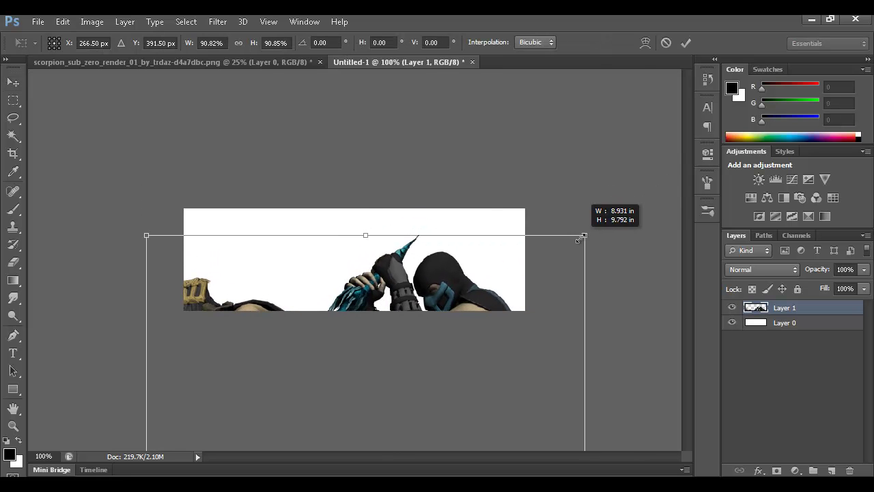
left_click_drag(488, 276, 503, 232)
left_click_drag(594, 197, 560, 229)
left_click_drag(437, 280, 480, 246)
left_click_drag(589, 190, 570, 209)
left_click_drag(491, 265, 508, 234)
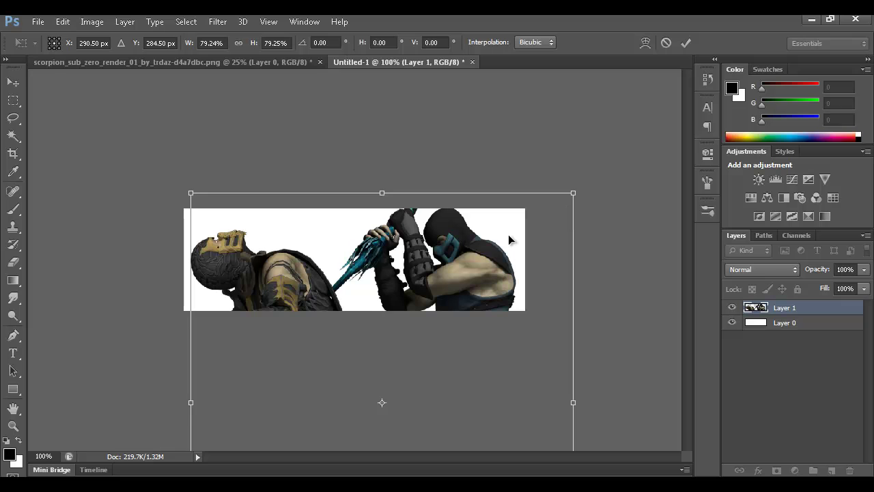
key("Return")
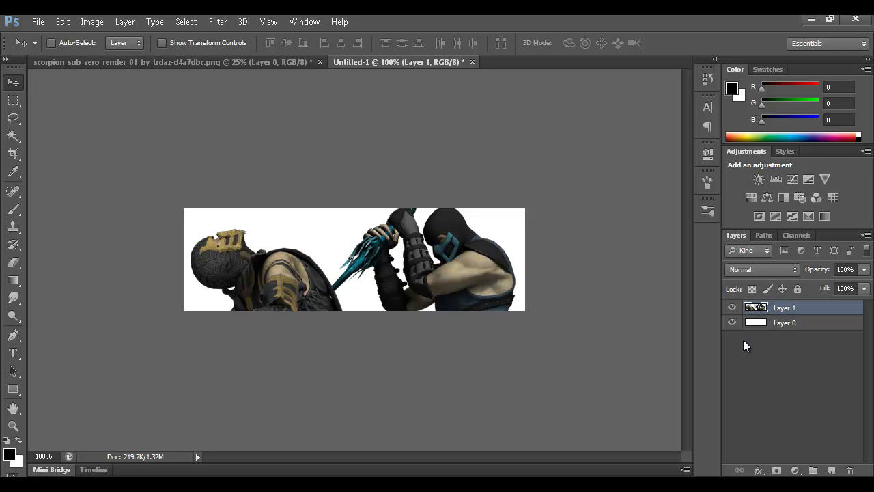
- Duplicate the render layer and move the original Layer 1 beneath the white Layer 0
right_click(795, 302)
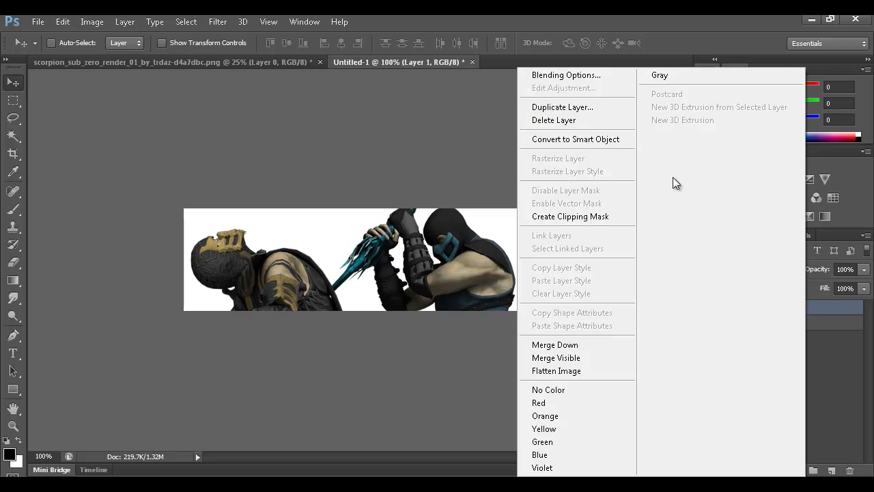
left_click(840, 310)
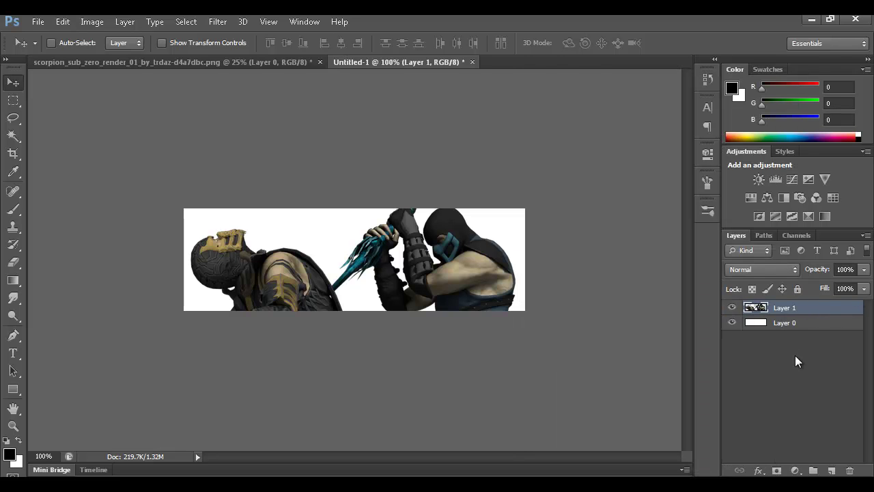
key("ctrl+j")
left_click(812, 323)
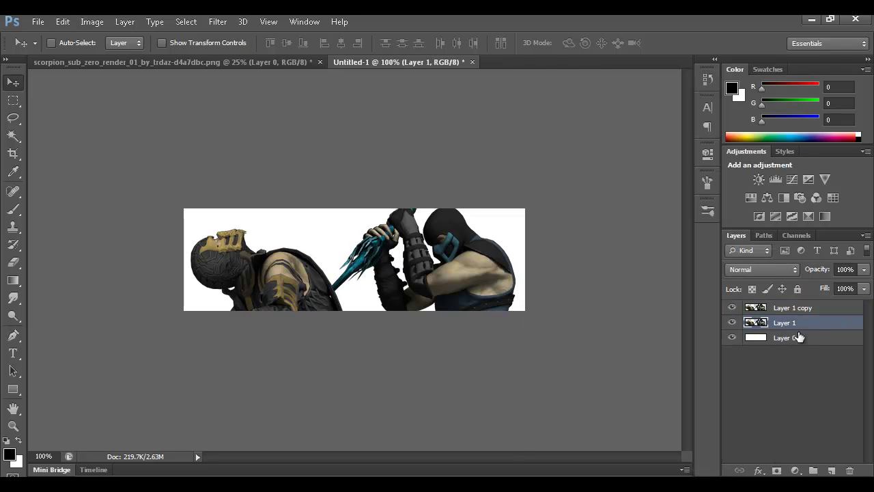
left_click(733, 324)
left_click_drag(810, 329, 777, 341)
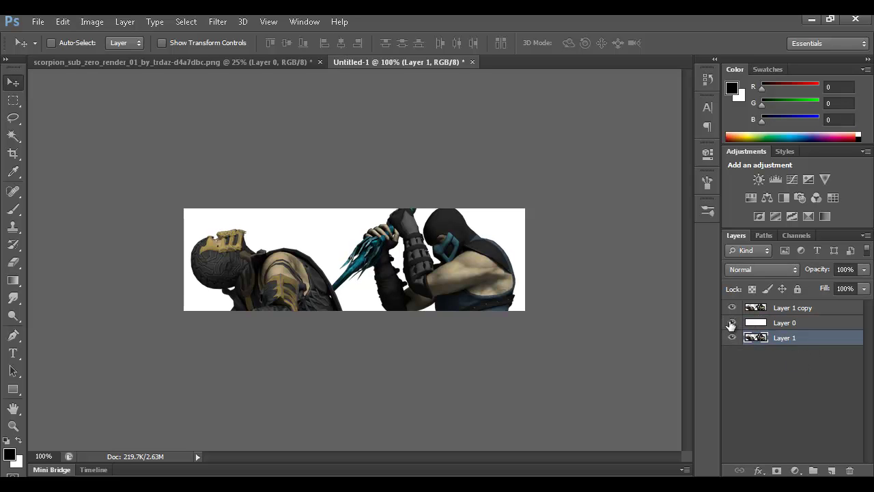
left_click(772, 325)
left_click(761, 339)
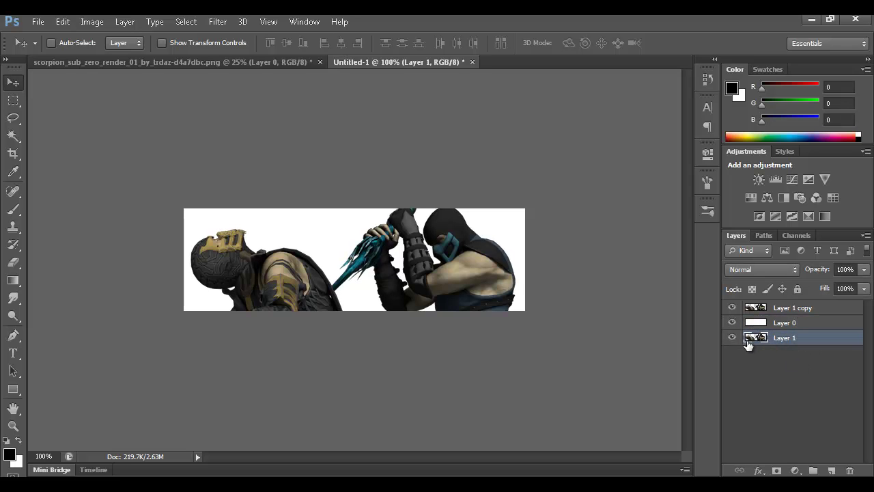
- Make seven more duplicates of Layer 1 copy above it
left_click(800, 309)
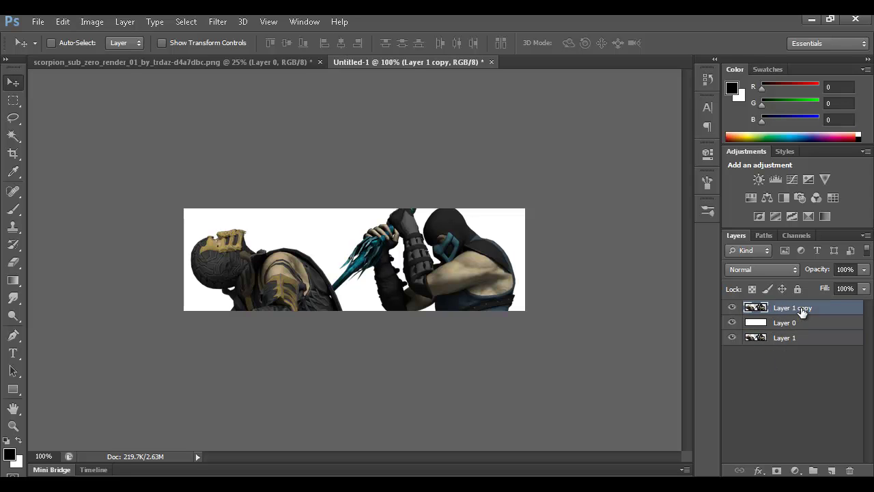
key("ctrl+j")
key("ctrl+j")
key("ctrl+j")
key("ctrl+j")
key("ctrl+j")
key("ctrl+j")
key("ctrl+j")
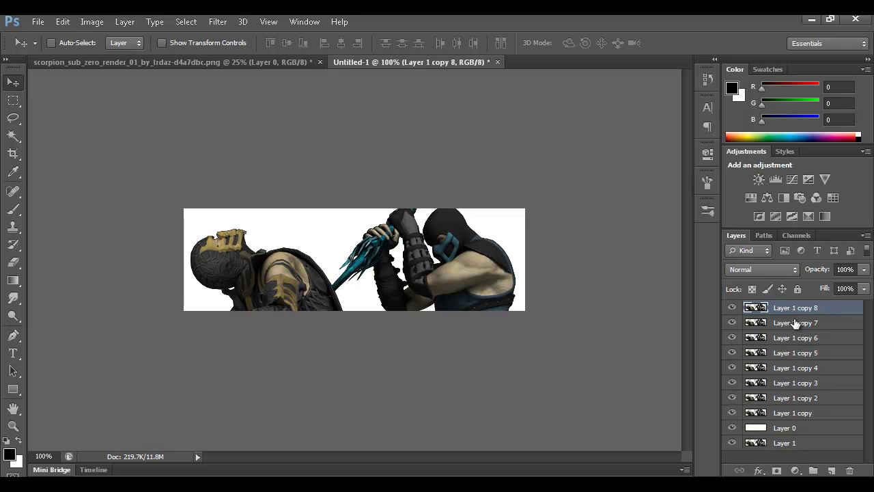
- Hide Layer 1 copy 2 through Layer 1 copy 8, keeping Layer 1 copy visible and selected
left_click_drag(733, 310, 736, 403)
left_click(781, 417)
left_click(733, 413)
left_click(732, 414)
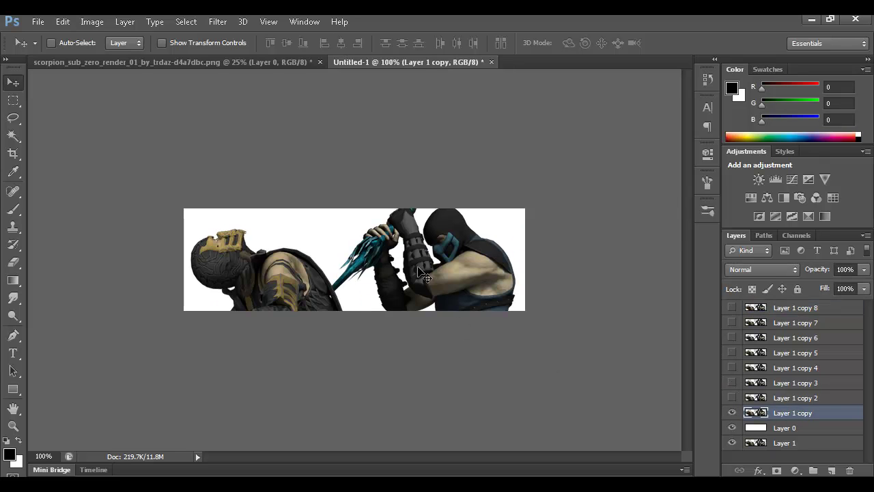
- Add a Gradient Overlay to the white Layer 0 with the Reflected style and an angle of 112°
left_click(773, 431)
left_click(733, 428)
left_click(732, 428)
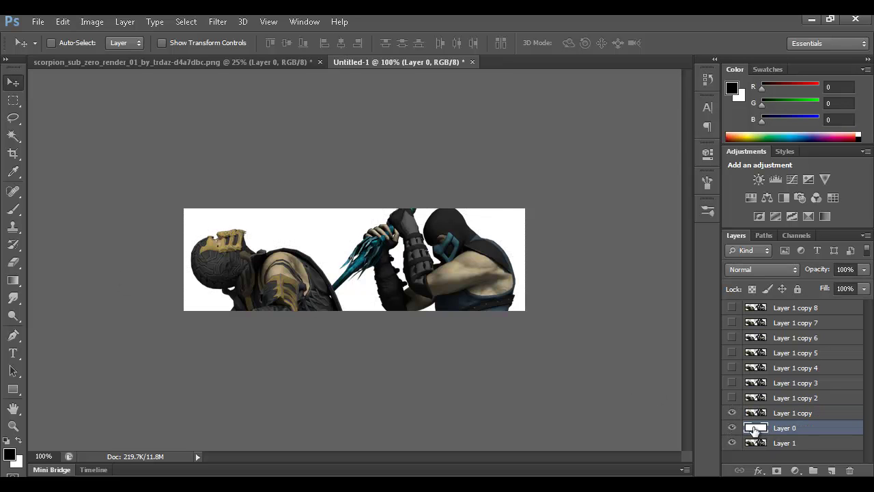
double_click(827, 433)
left_click_drag(595, 150, 615, 153)
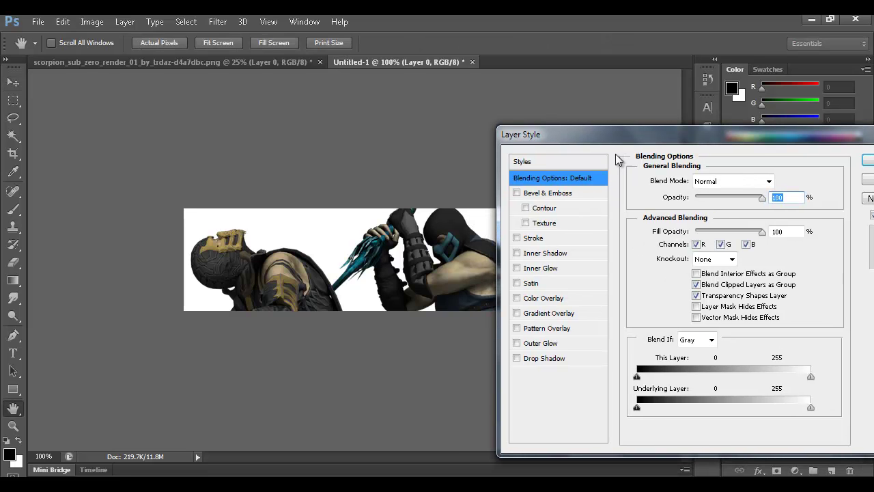
left_click(517, 313)
left_click(550, 314)
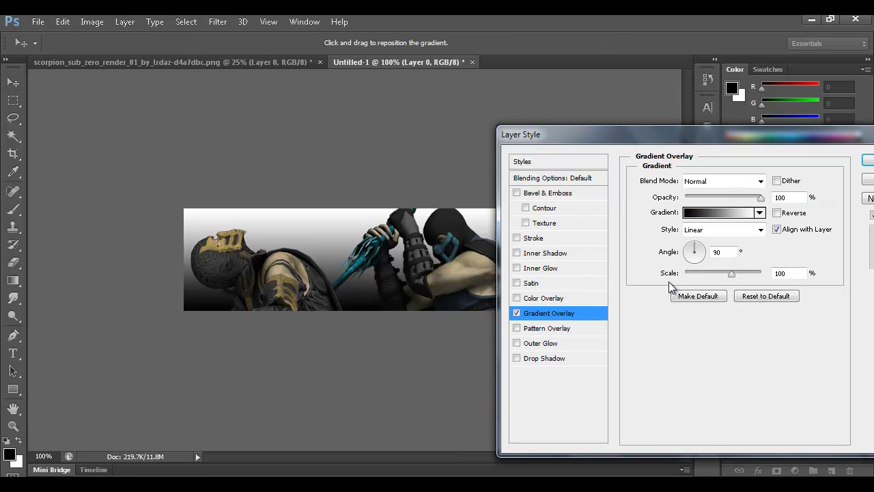
left_click_drag(690, 254, 700, 248)
left_click(717, 229)
left_click(708, 275)
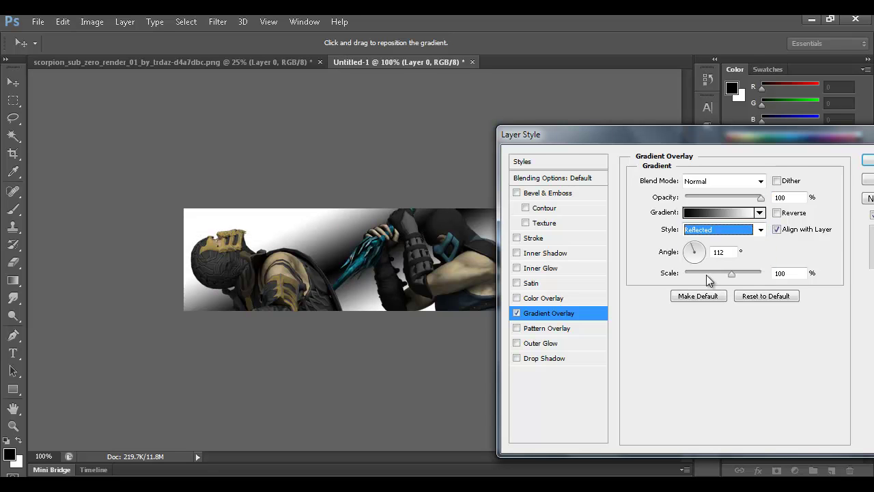
- Recolor the gradient's black stop to a muted blue based on a sample from Sub-Zero's mask
left_click(717, 213)
double_click(552, 373)
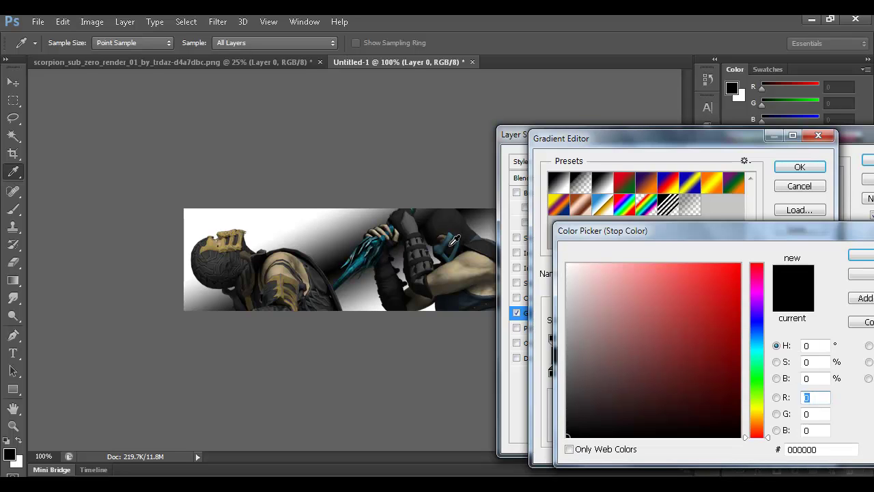
left_click(446, 248)
left_click_drag(629, 357, 627, 335)
left_click(861, 255)
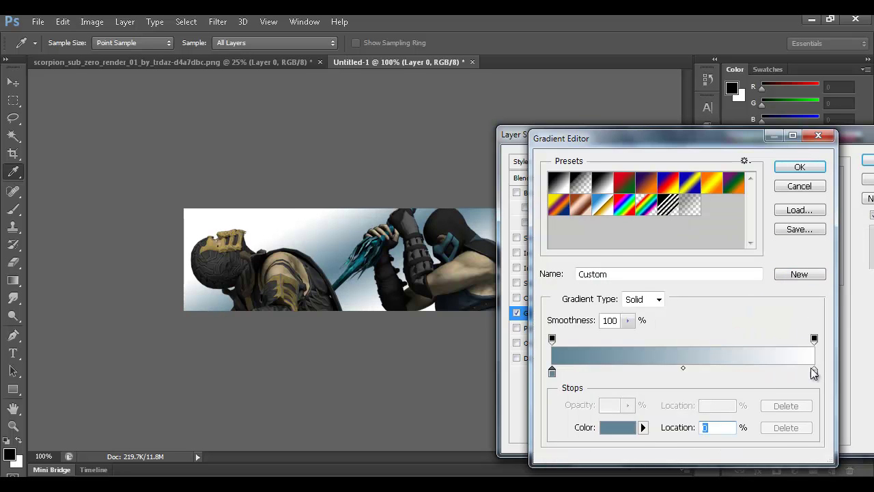
- Set the gradient's white stop to dark teal 0b323a, starting from a color sampled on the ice weapon, and accept the gradient
double_click(815, 372)
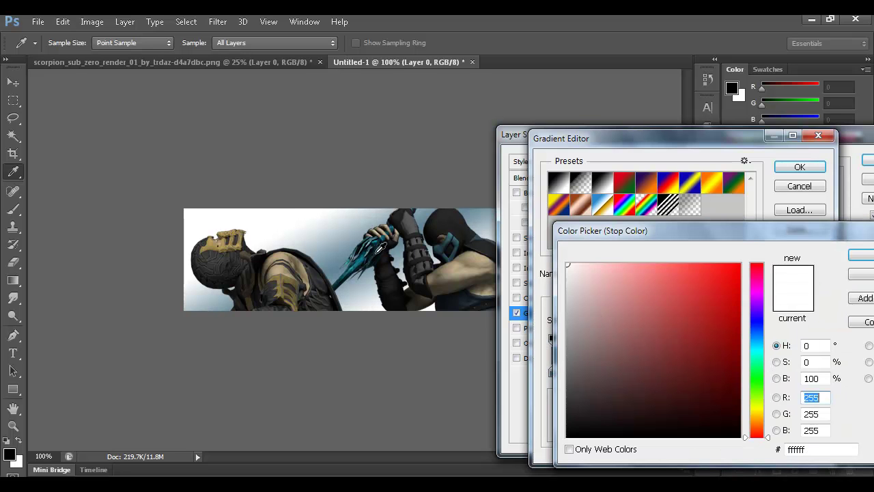
left_click(371, 254)
left_click_drag(664, 350, 707, 397)
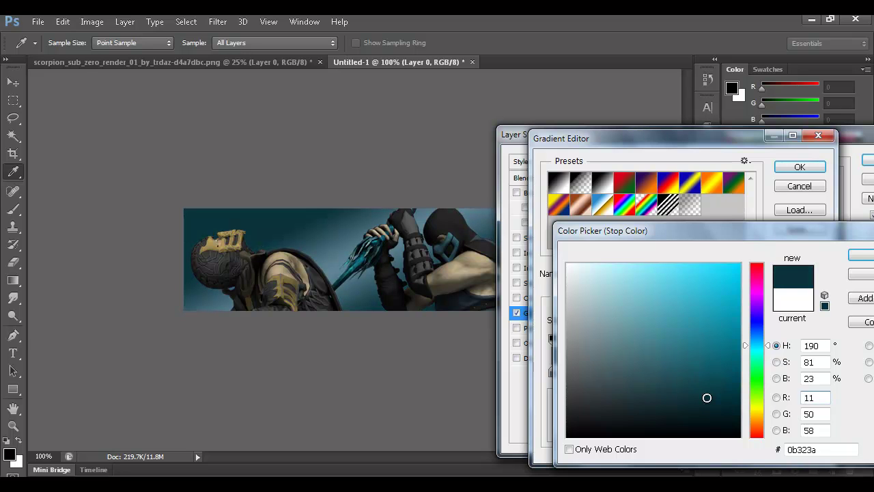
left_click(857, 251)
left_click(800, 166)
- Try a 150% scale and an adjusted angle for the gradient overlay, and undo the overlay on Layer 0
left_click_drag(761, 274, 815, 274)
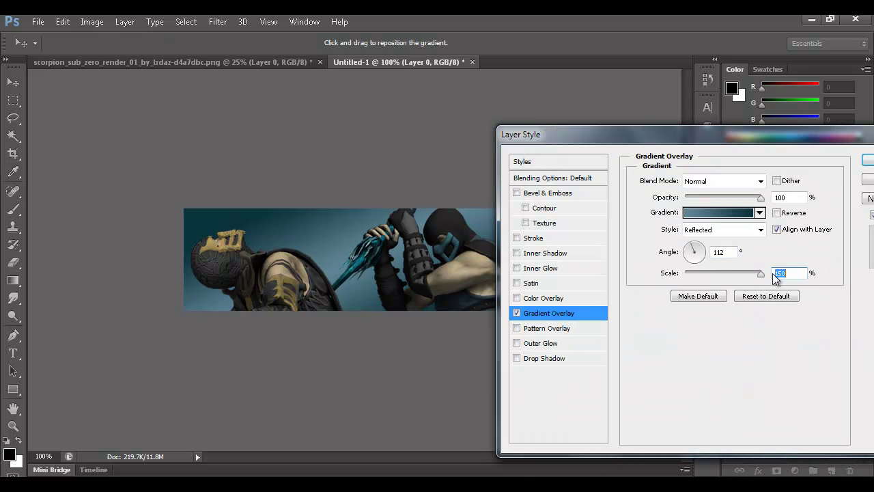
left_click_drag(695, 253, 689, 233)
left_click(866, 160)
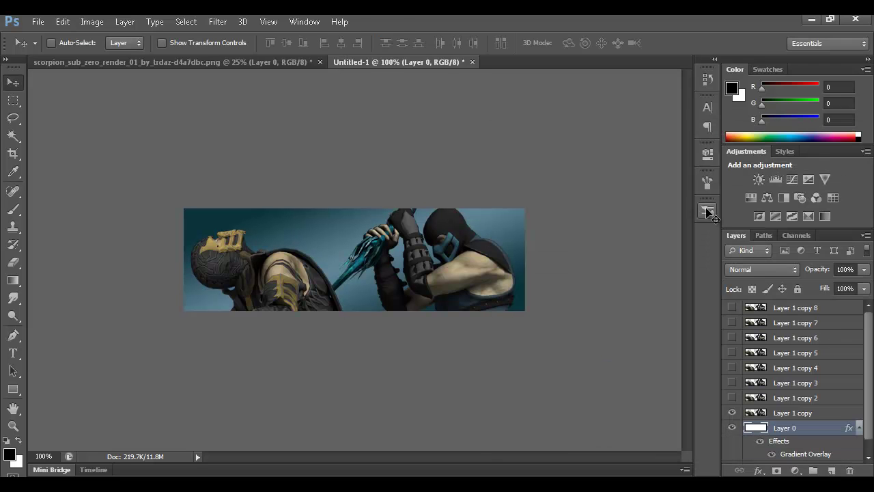
key("ctrl+z")
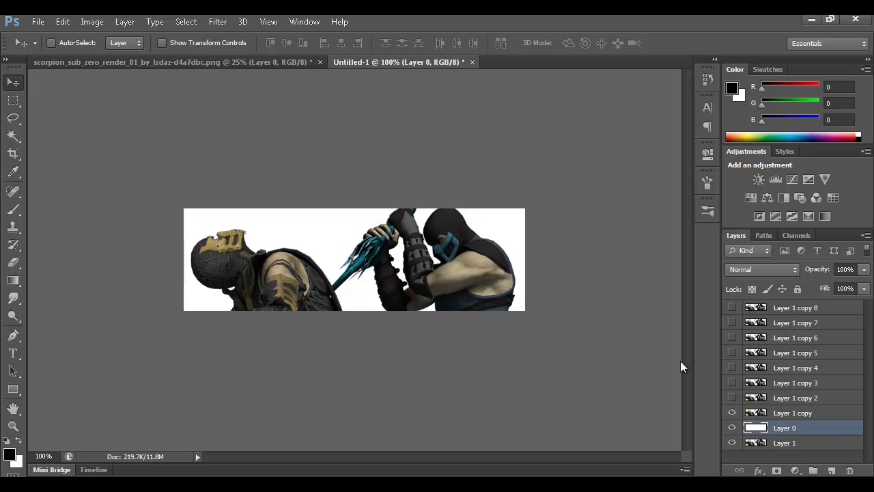
- Add a Gradient Overlay to Layer 0 with the Radial style and a scale of 150%
double_click(821, 430)
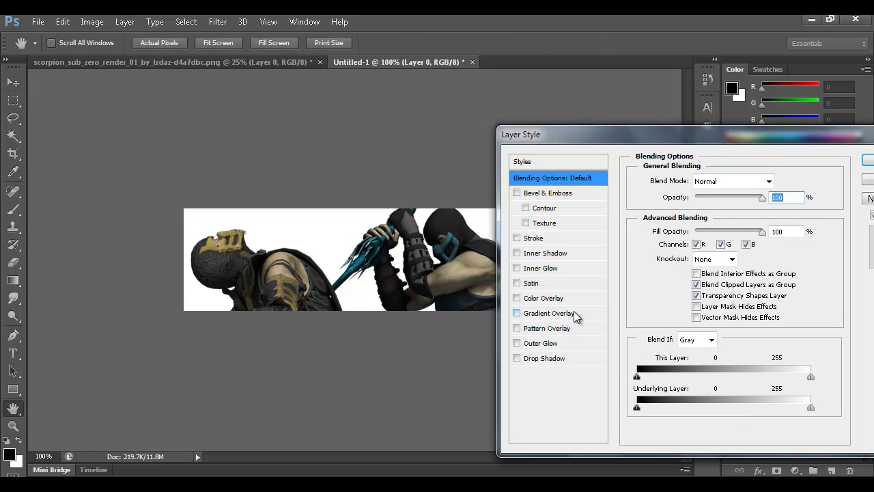
left_click(530, 312)
left_click(711, 232)
left_click(692, 254)
left_click_drag(392, 271, 399, 274)
left_click(732, 273)
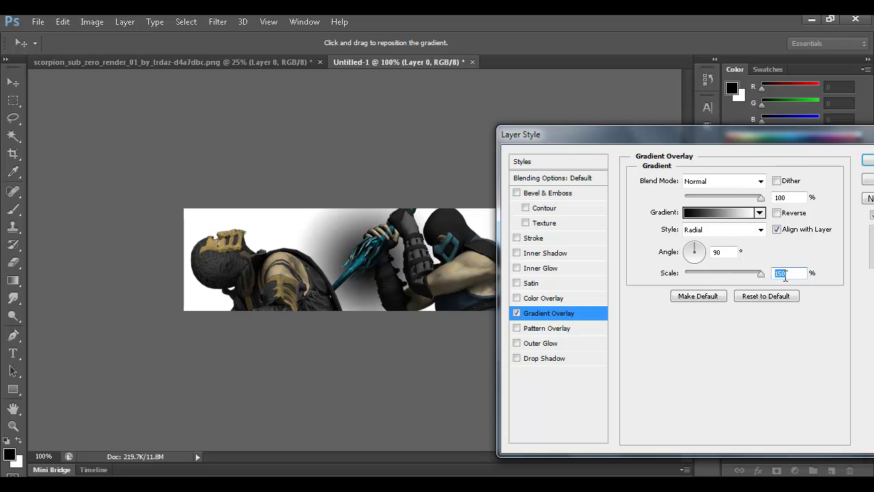
- Recolor the gradient's black stop to a light muted blue, starting from a color sampled on the ice weapon
left_click(715, 212)
double_click(552, 372)
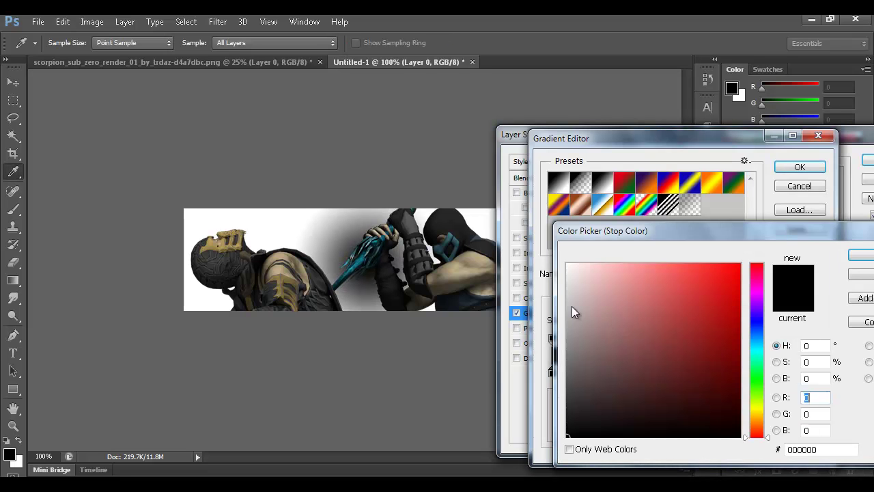
left_click(367, 255)
mouse_move(722, 383)
left_mouse_down()
mouse_move(625, 299)
mouse_move(625, 309)
left_mouse_up()
left_click(862, 254)
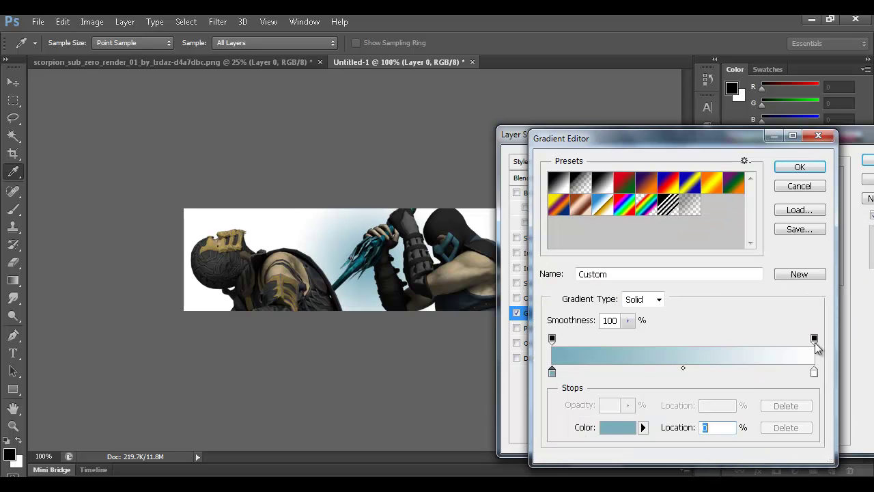
- Recolor the gradient's white stop to a dark slate blue based on a sample from Sub-Zero's mask, and apply the overlay at 150% scale
double_click(814, 376)
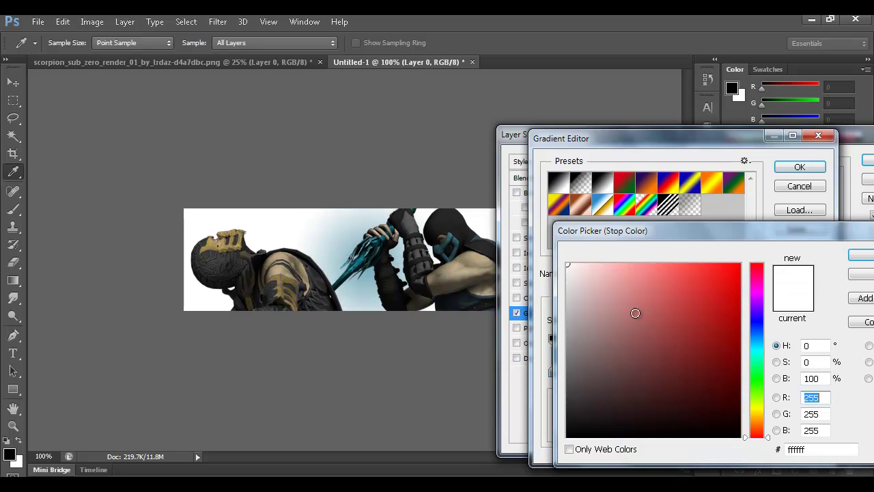
left_click(457, 236)
mouse_move(643, 378)
left_mouse_down()
mouse_move(638, 369)
mouse_move(641, 383)
left_mouse_up()
left_click(862, 255)
left_click(800, 167)
left_click_drag(761, 274, 789, 278)
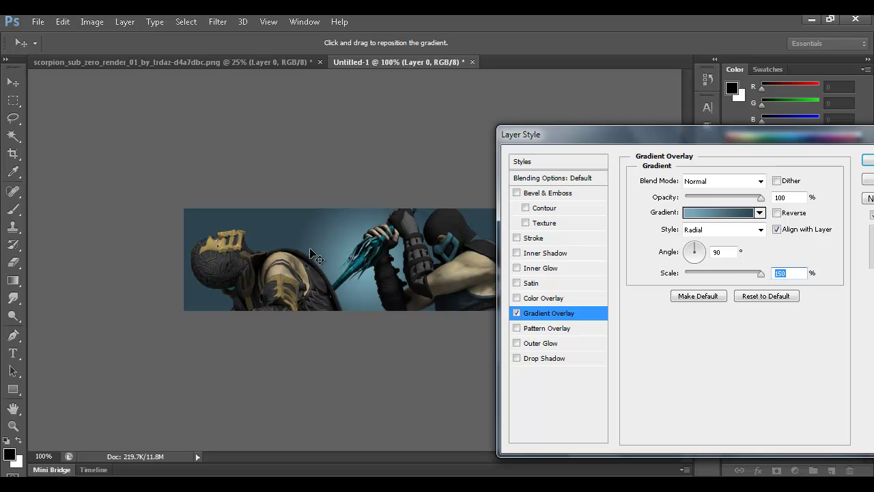
key("Return")
- Enlarge Layer 0 well beyond the canvas edges so its radial glow spreads wider, and adjust its position slightly
key("ctrl+t")
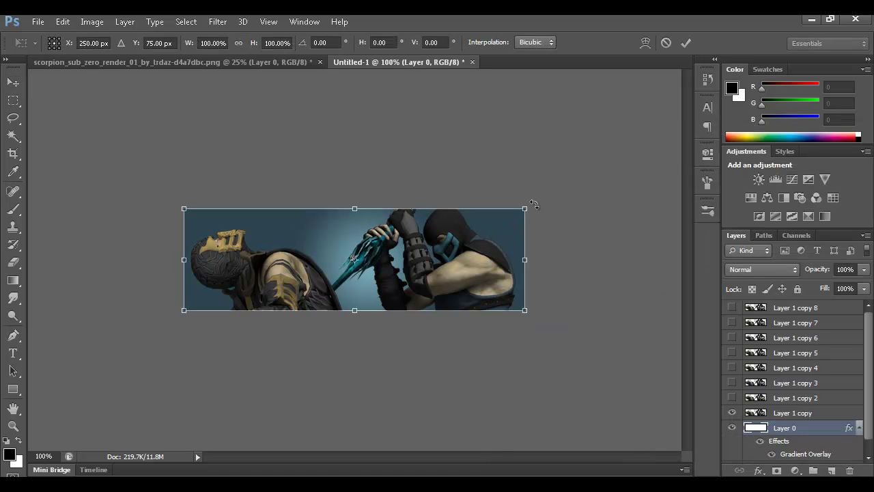
left_click_drag(527, 212, 679, 158)
left_click_drag(184, 312, 44, 393)
key("Return")
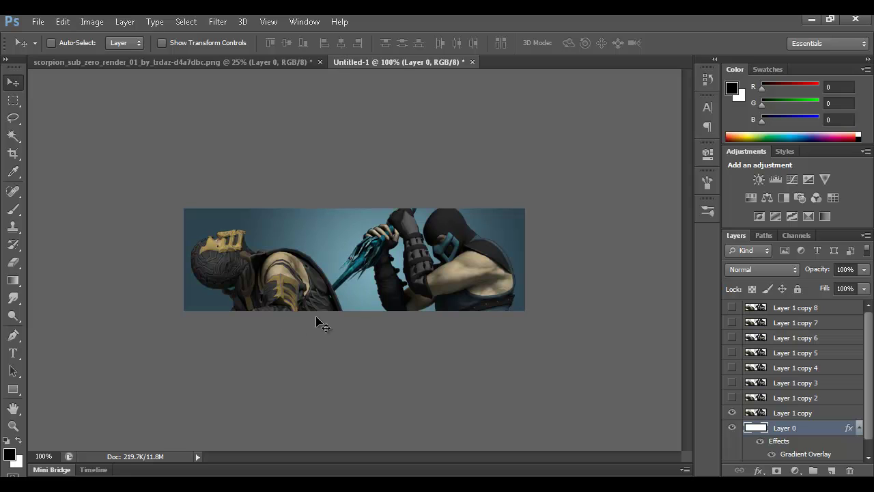
left_click_drag(340, 311, 329, 324)
- Set up the Smudge tool for Layer 1 copy with the 441 px splatter brush, and review its Shape Dynamics and Scattering settings
left_click(755, 416)
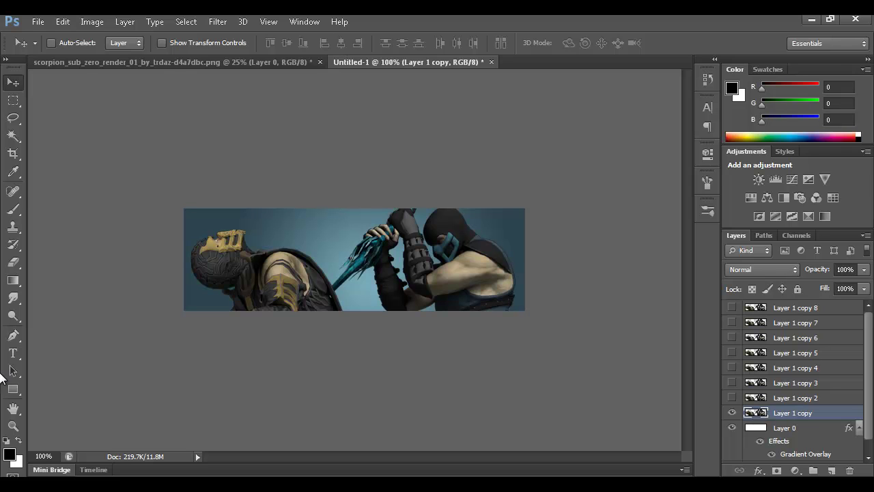
left_click(12, 297)
right_click(13, 297)
left_click(41, 294)
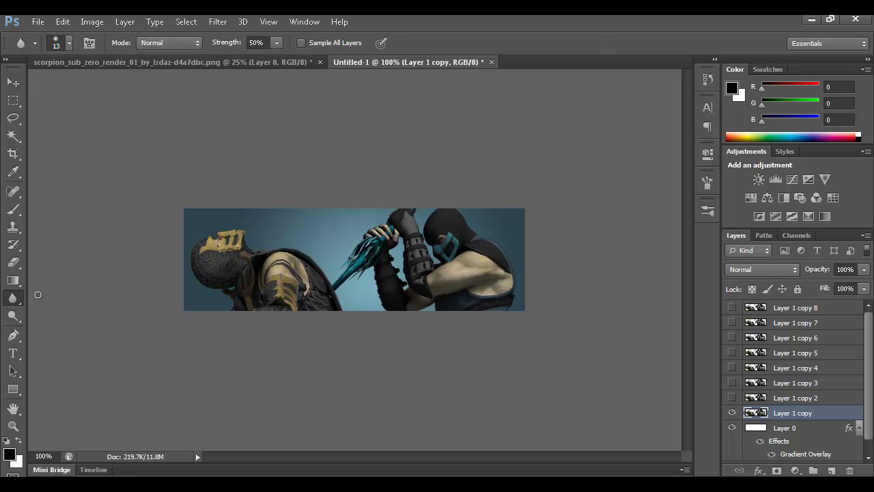
right_click(17, 303)
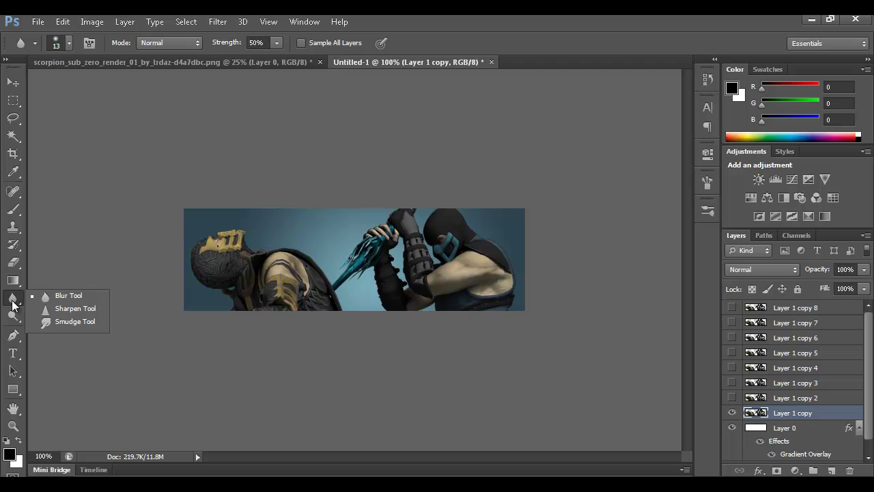
left_click(56, 321)
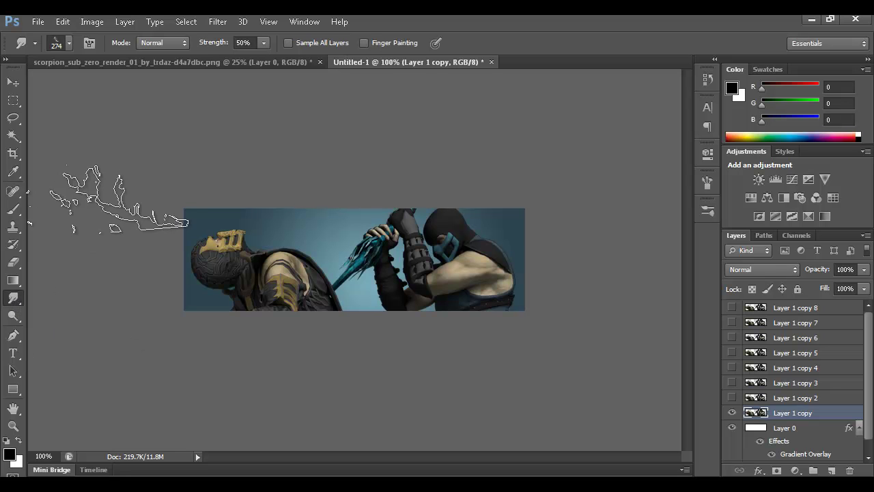
double_click(170, 227)
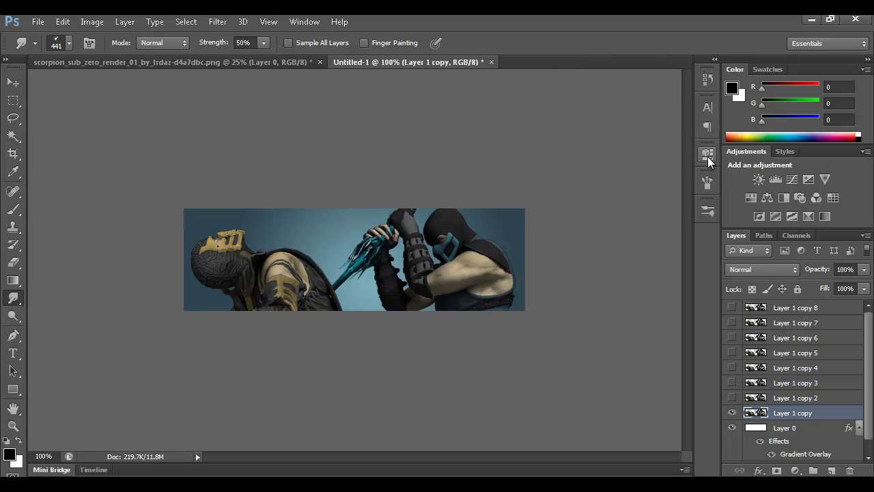
left_click(707, 182)
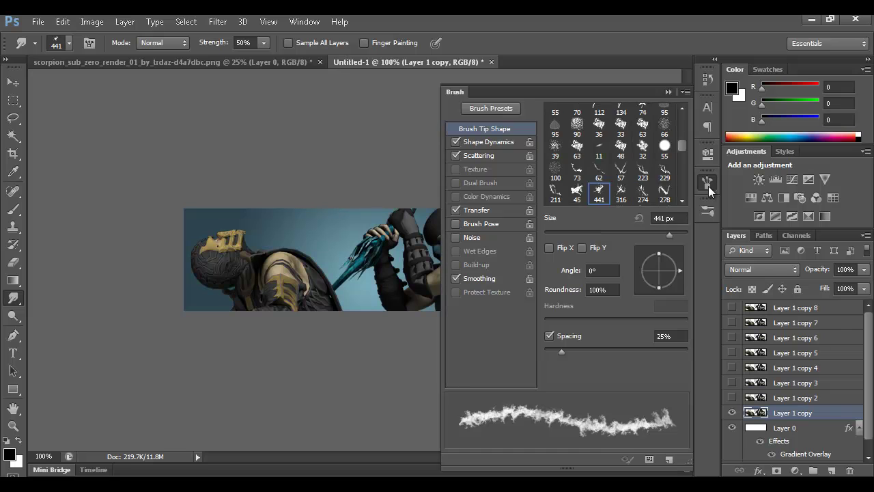
left_click(480, 142)
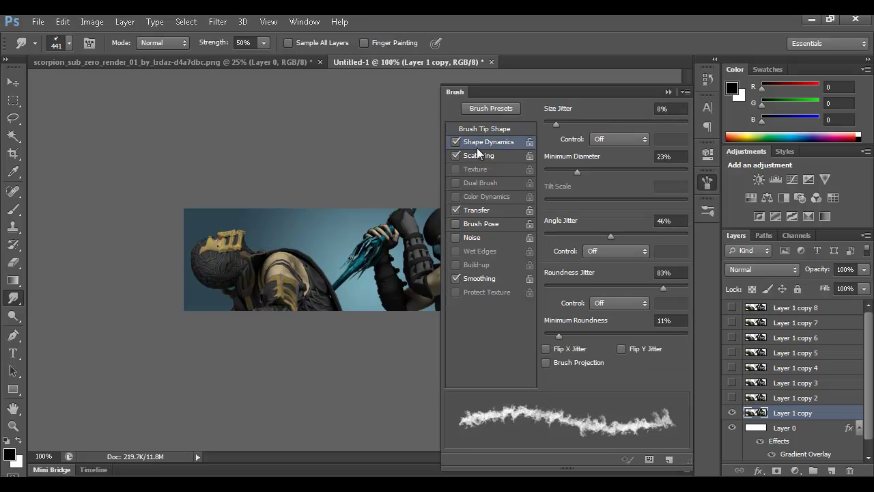
left_click(480, 156)
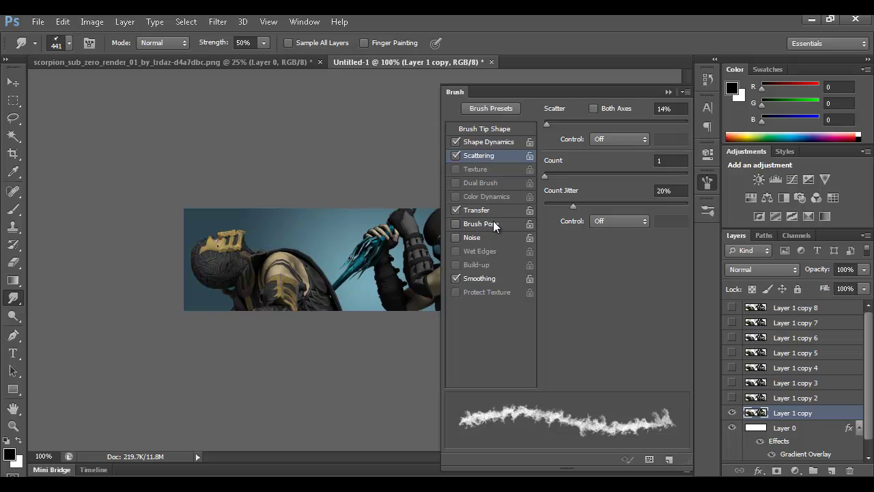
left_click(668, 91)
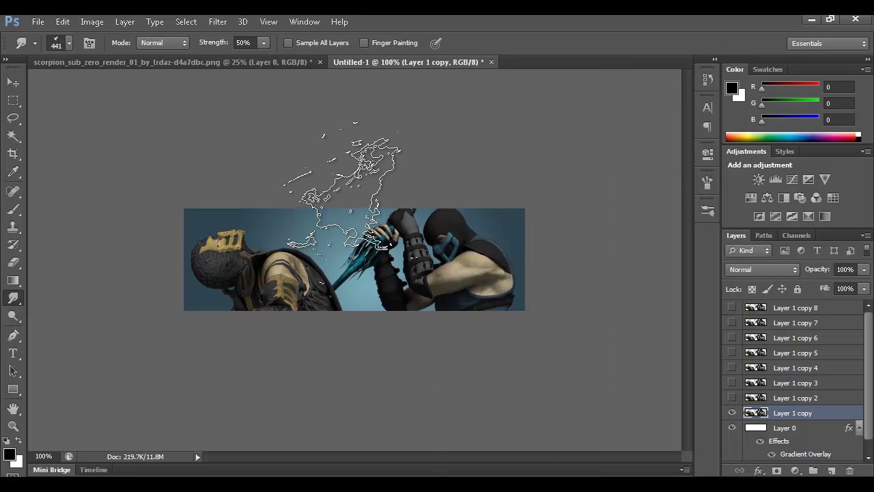
- Reduce the smudge brush to 125 px and smear both fighters on Layer 1 copy outward into the background
key("bracketleft")
key("bracketleft")
key("bracketleft")
key("bracketleft")
key("bracketleft")
key("bracketleft")
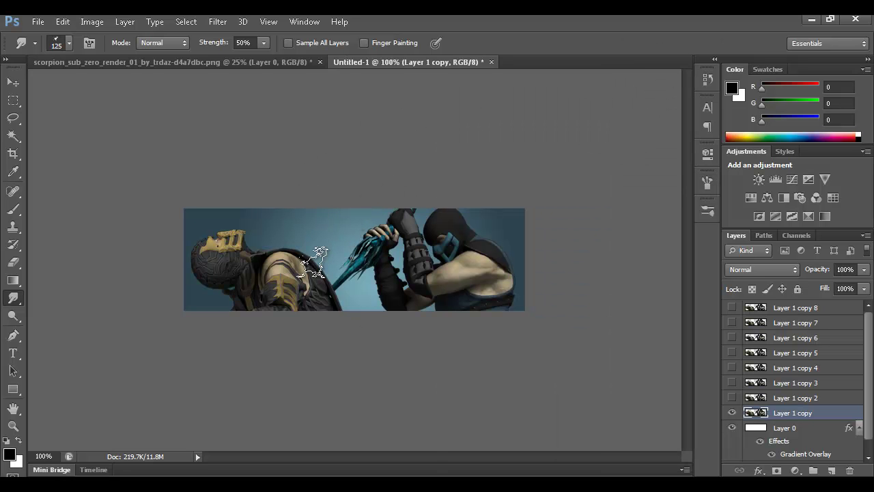
mouse_move(304, 246)
left_mouse_down()
mouse_move(250, 234)
mouse_move(242, 218)
mouse_move(215, 215)
mouse_move(196, 234)
mouse_move(199, 266)
mouse_move(225, 281)
mouse_move(236, 272)
mouse_move(241, 302)
mouse_move(270, 301)
mouse_move(268, 318)
mouse_move(335, 325)
mouse_move(339, 301)
mouse_move(316, 256)
mouse_move(397, 198)
mouse_move(463, 199)
mouse_move(464, 227)
mouse_move(506, 251)
mouse_move(504, 326)
mouse_move(427, 323)
mouse_move(435, 310)
mouse_move(415, 317)
mouse_move(380, 300)
mouse_move(370, 272)
mouse_move(396, 276)
mouse_move(429, 257)
mouse_move(403, 170)
left_mouse_up()
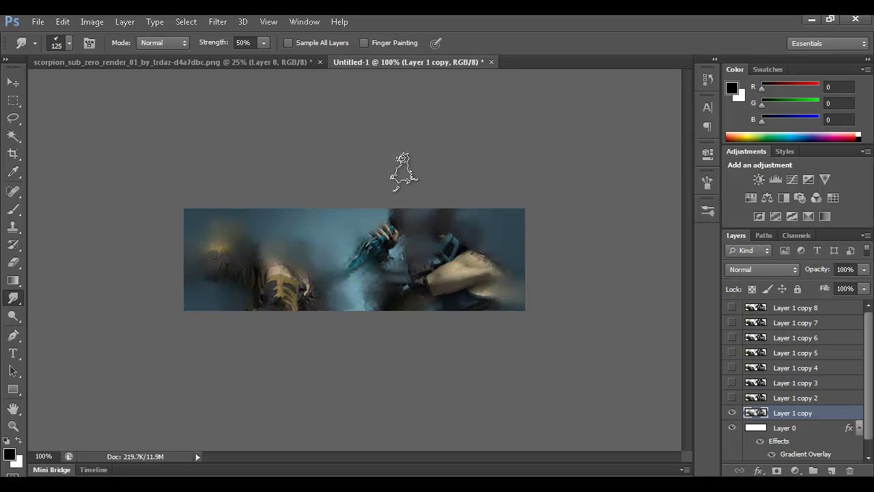
- Set the blend mode of Layer 1 copy to Soft Light after comparing neighboring modes
left_click(761, 272)
left_click(752, 195)
scroll(774, 269, "down", 1)
scroll(774, 269, "up", 1)
scroll(774, 268, "down", 1)
scroll(774, 269, "up", 1)
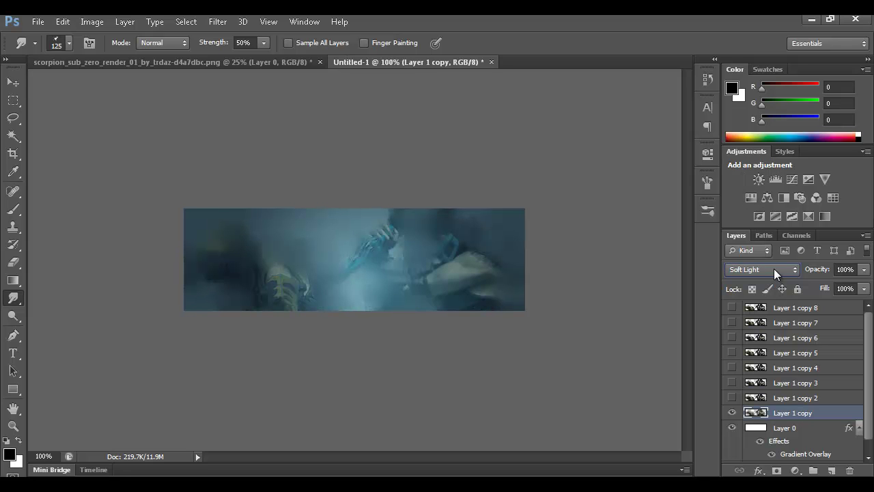
- Show Layer 1 copy 2 and smudge both fighters on it into soft, cloudy shapes with the 125 px brush
left_click(733, 398)
left_click(761, 400)
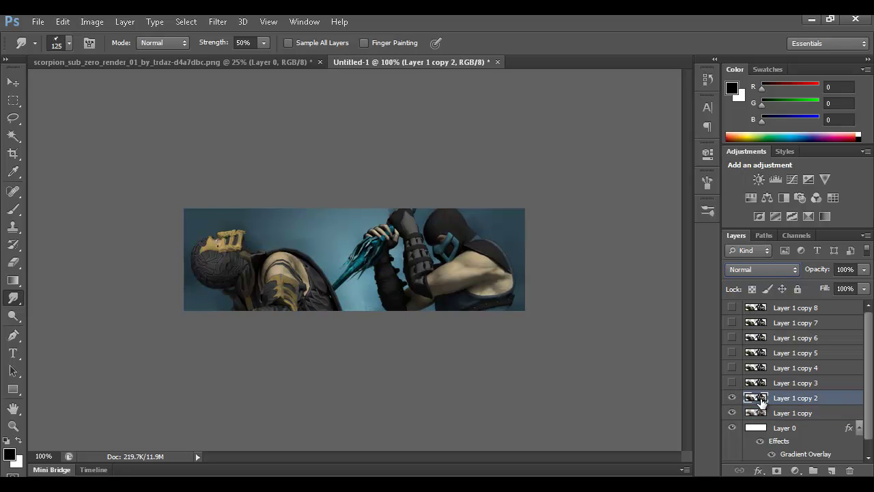
mouse_move(355, 275)
left_mouse_down()
mouse_move(332, 308)
mouse_move(319, 273)
mouse_move(299, 260)
mouse_move(223, 237)
mouse_move(201, 258)
mouse_move(221, 274)
mouse_move(249, 273)
mouse_move(255, 291)
mouse_move(238, 312)
mouse_move(294, 283)
mouse_move(328, 306)
mouse_move(383, 227)
mouse_move(396, 297)
mouse_move(427, 288)
mouse_move(405, 211)
mouse_move(423, 235)
mouse_move(445, 221)
mouse_move(453, 239)
mouse_move(497, 258)
mouse_move(508, 289)
mouse_move(474, 295)
mouse_move(456, 286)
mouse_move(439, 301)
mouse_move(498, 302)
left_mouse_up()
- Set Layer 1 copy 2 to Soft Light and move it beneath Layer 1 copy
left_click(772, 274)
left_click(755, 194)
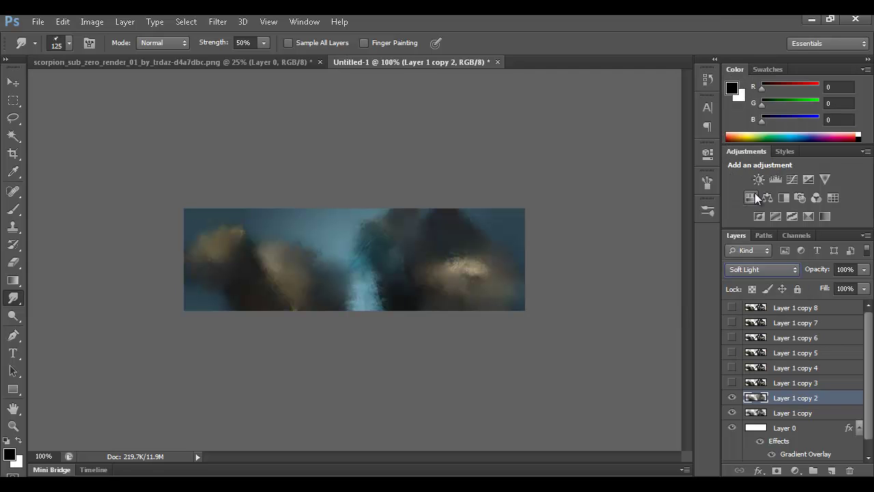
left_click_drag(805, 408, 809, 422)
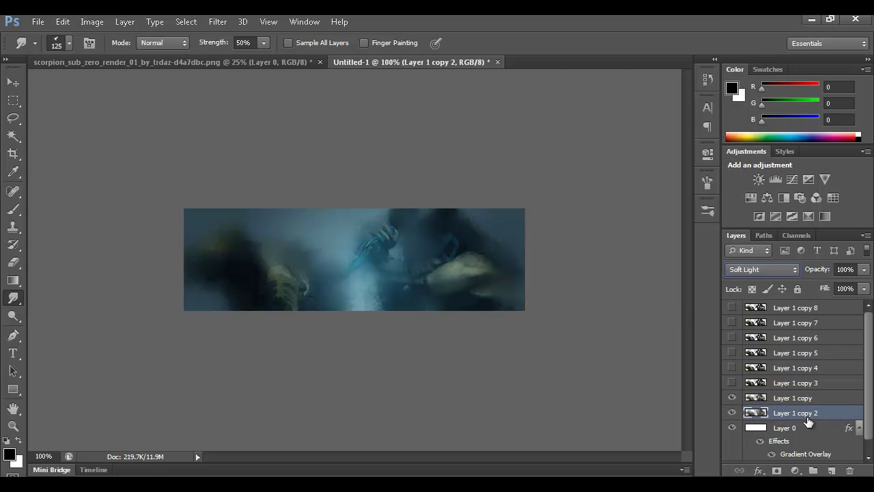
- Compare Overlay and Color Dodge on Layer 1 copy, and set its blend mode to Linear Dodge (Add)
left_click(800, 402)
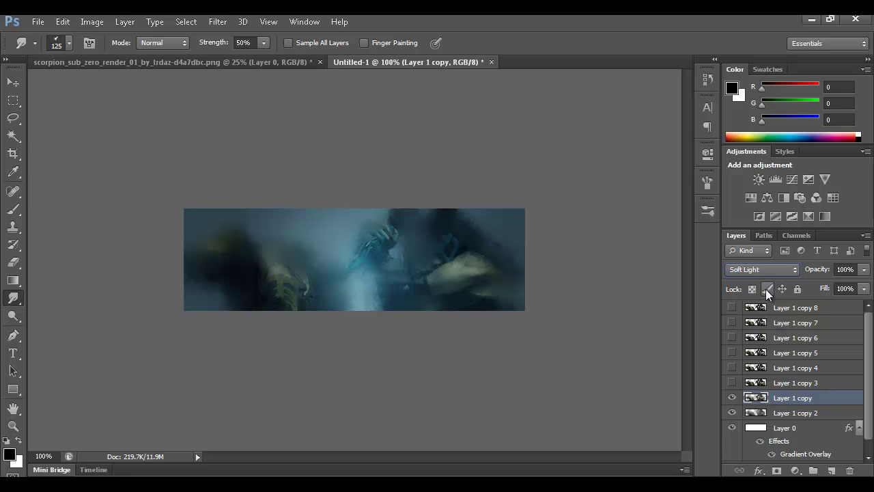
left_click(766, 271)
left_click(752, 183)
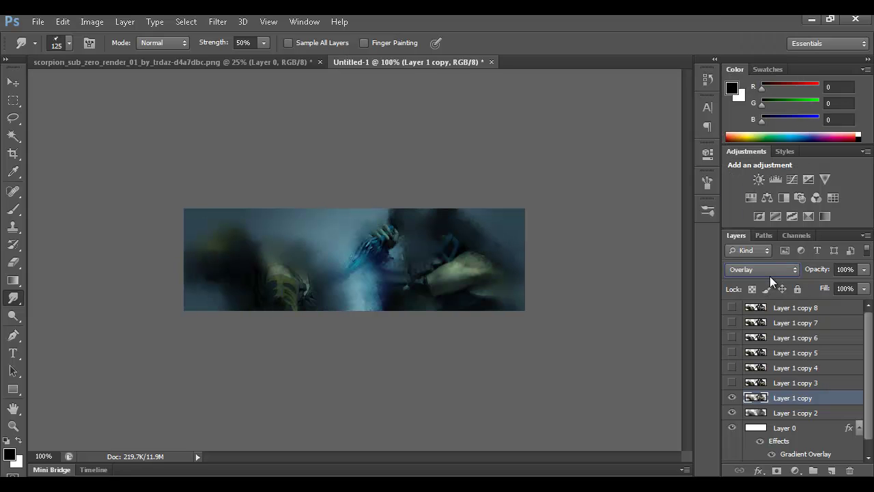
key("Up")
key("Up")
key("Up")
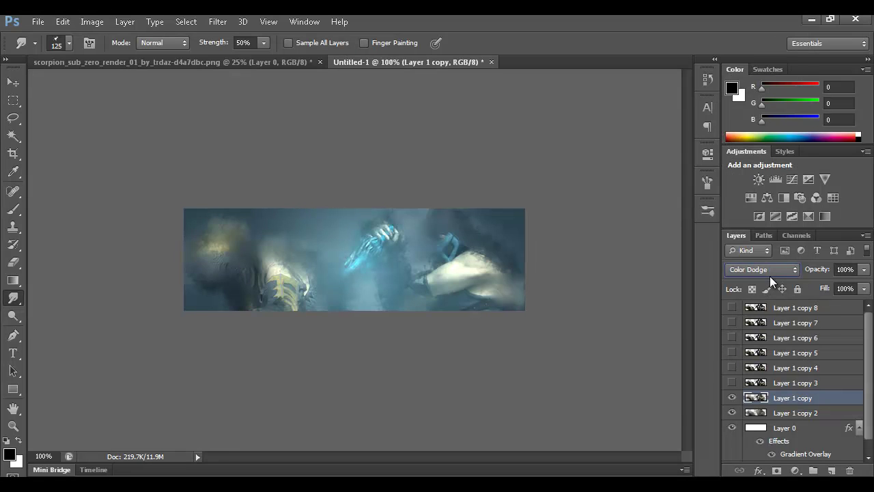
key("Down")
- Show Layer 1 copy 3 and apply the Sharpen filter to it
left_click(789, 387)
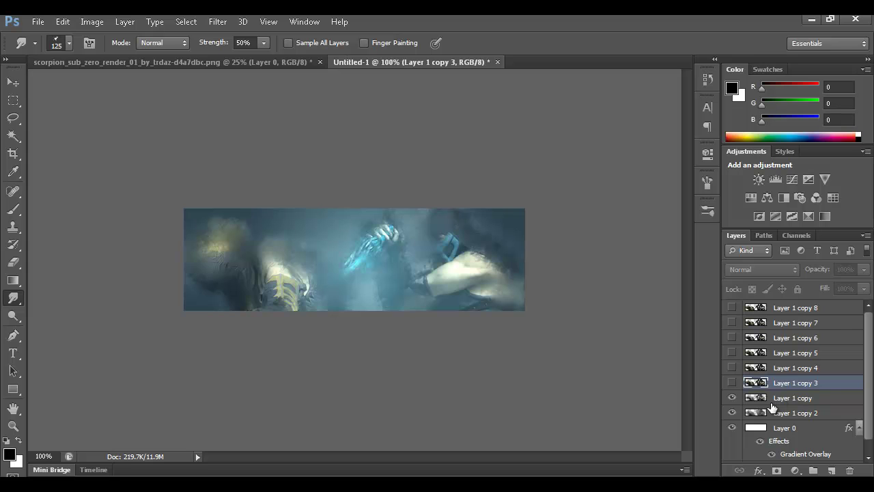
left_click(732, 384)
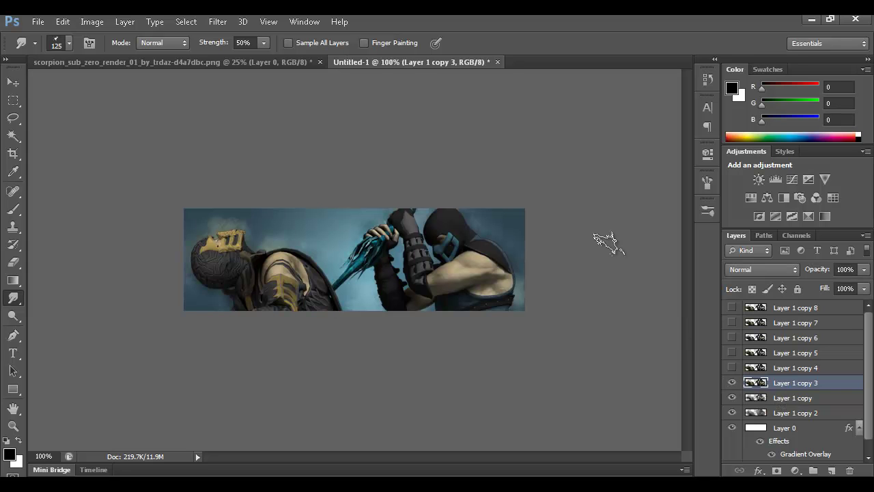
left_click(208, 22)
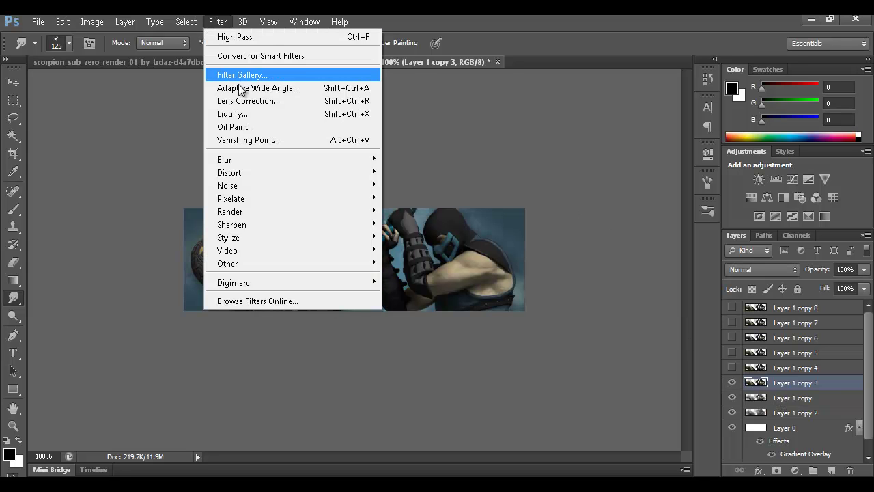
mouse_move(269, 225)
left_click(404, 224)
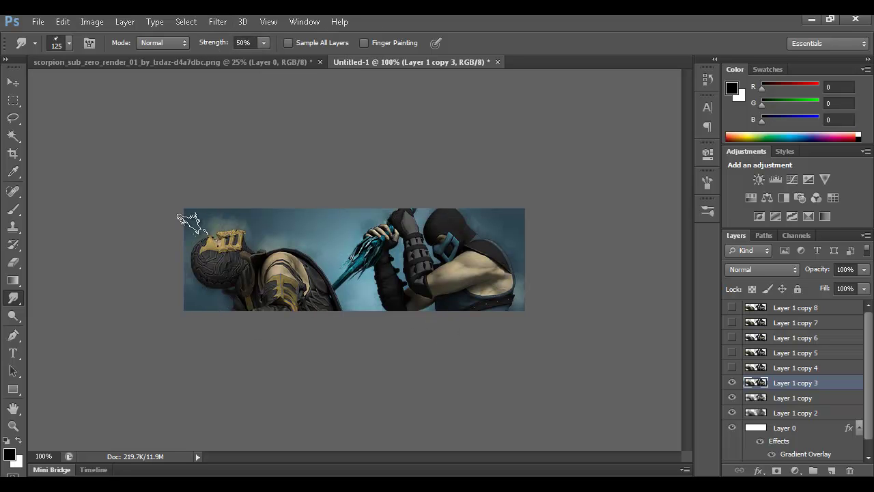
- Set the blend mode of Layer 1 copy 3 to Color Dodge
left_click(13, 82)
left_click(762, 269)
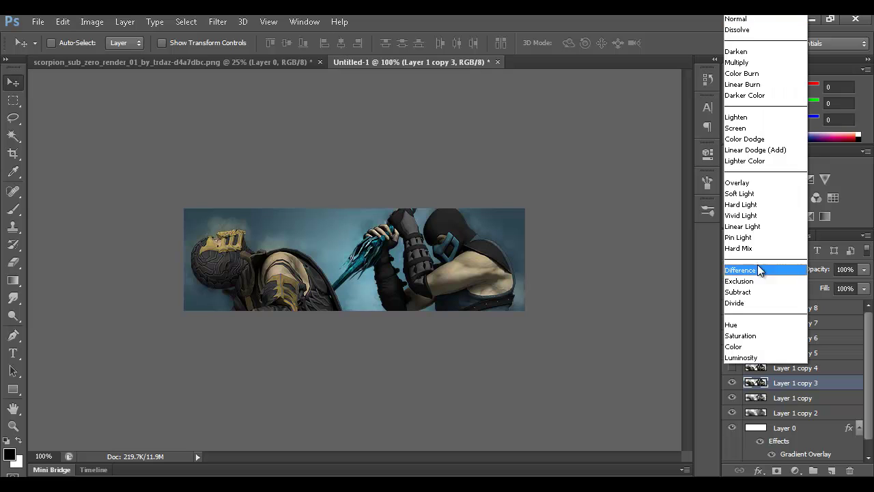
left_click(759, 182)
key("Up")
key("Up")
key("Up")
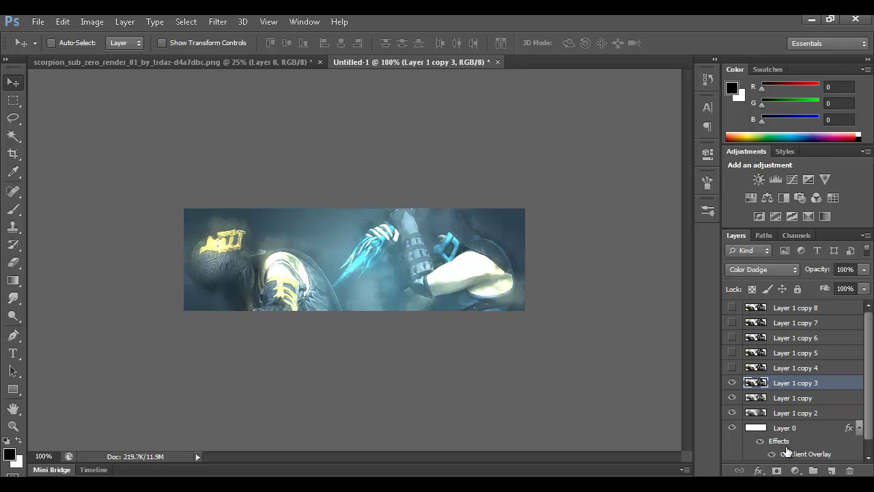
- Delete the hidden layers Layer 1 copy 4 through Layer 1 copy 8, and add a new blank layer on top
left_click(772, 370)
left_click(783, 309, "shift")
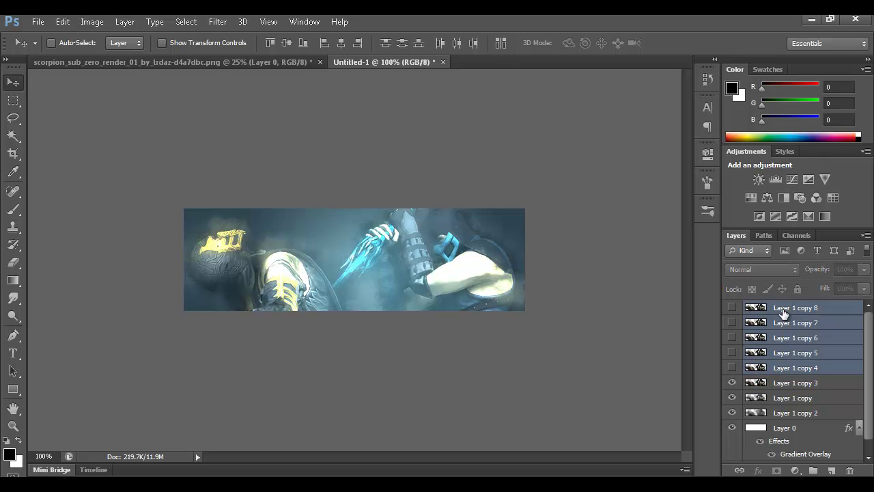
key("Delete")
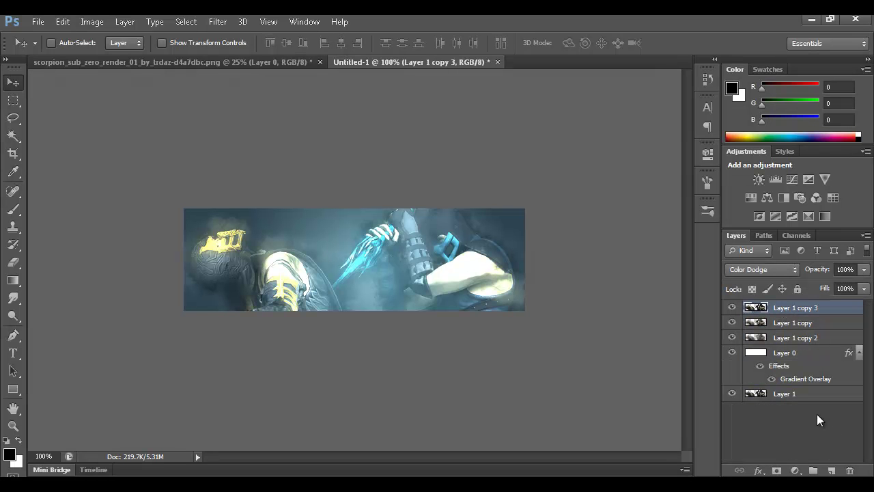
left_click(830, 472)
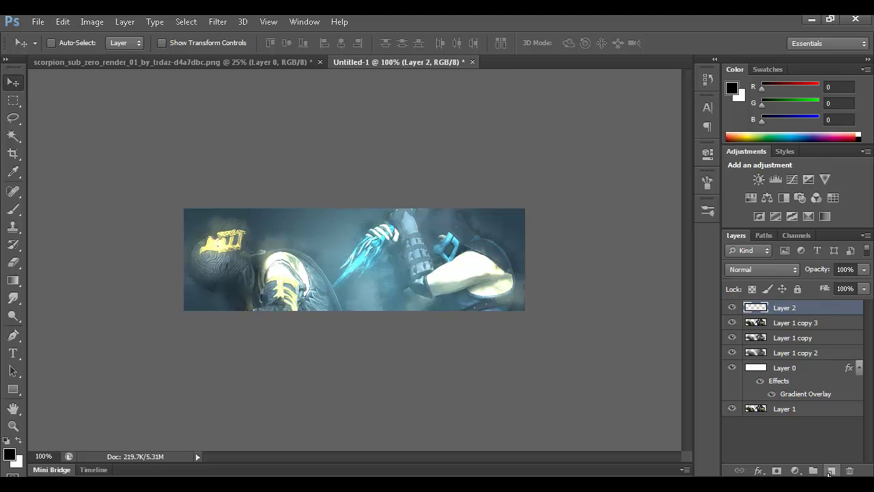
- Apply the merged image of all visible layers to Layer 2 with Apply Image, using Multiply blending at 100% opacity
left_click(92, 22)
left_click(120, 213)
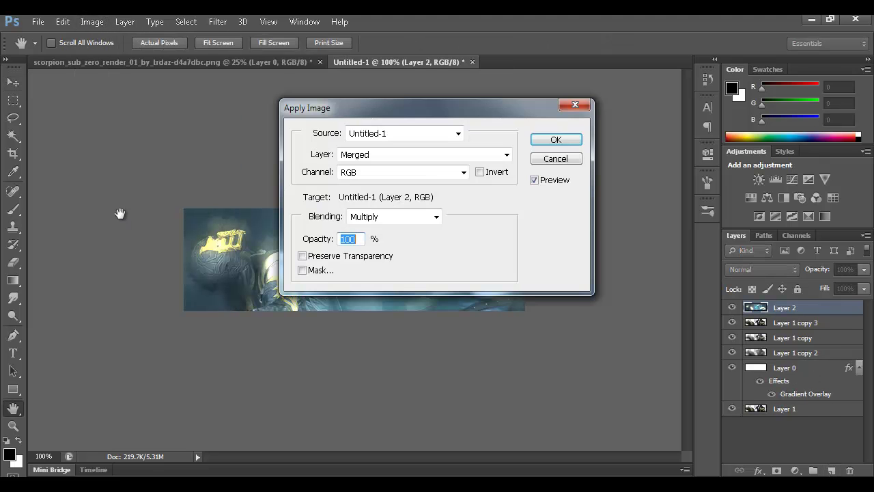
left_click(555, 140)
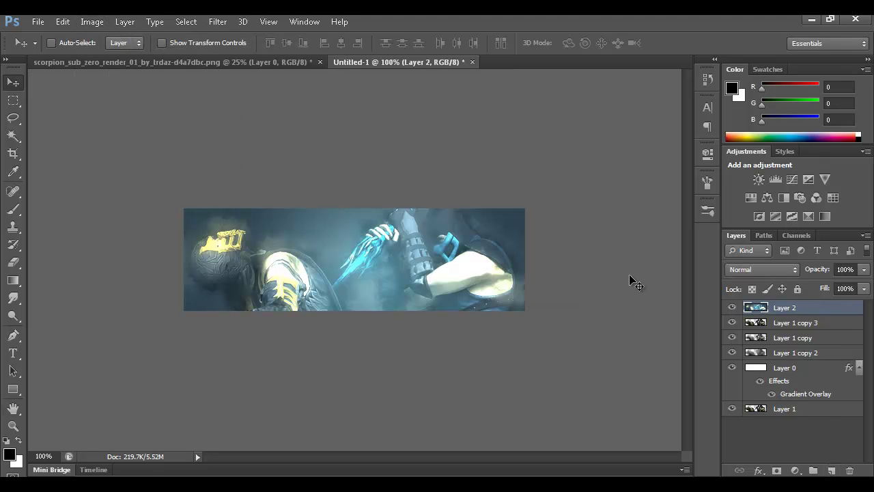
- Add a blank layer between Layer 1 copy 3 and Layer 2, and hide Layer 2
left_click(782, 327)
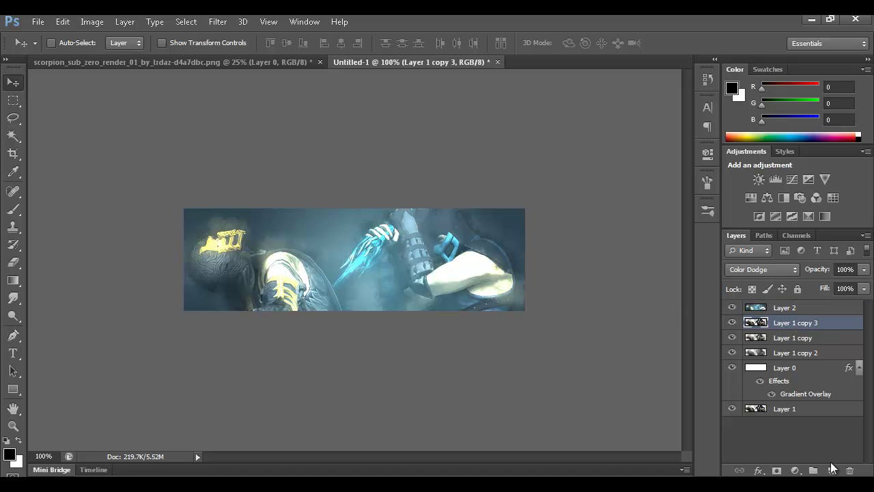
left_click(832, 471)
left_click(754, 307)
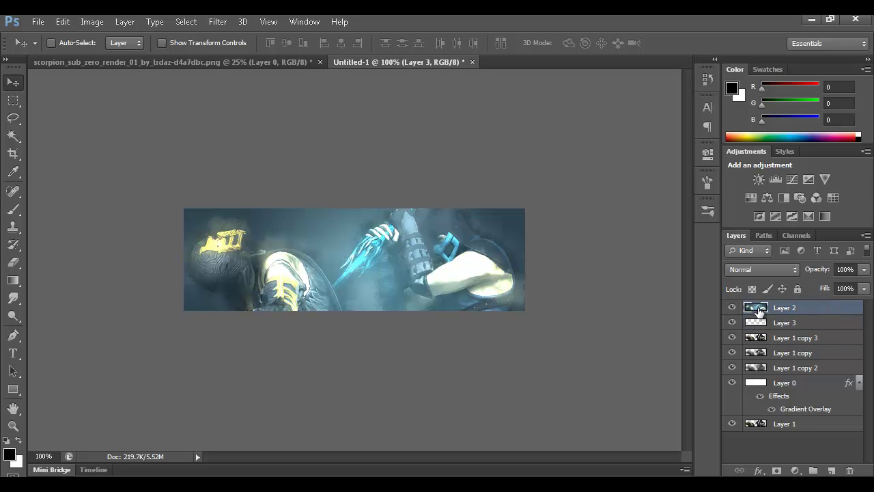
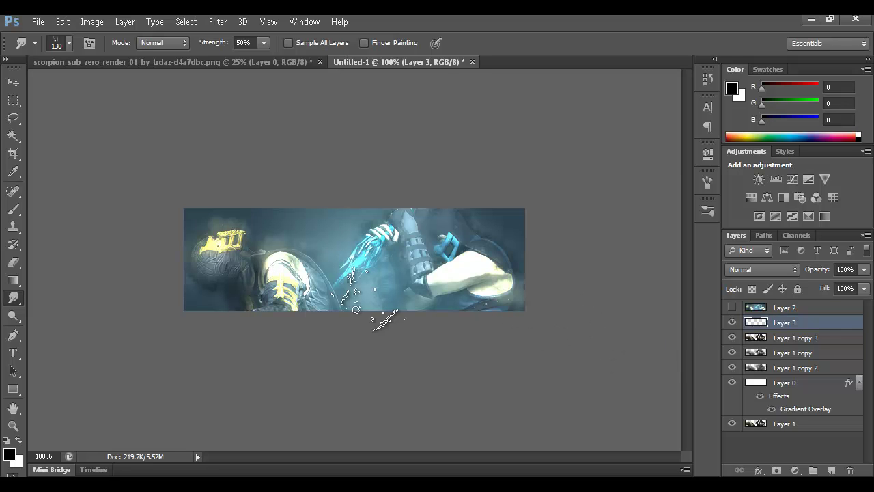
key("ctrl+z")
left_click(13, 82)
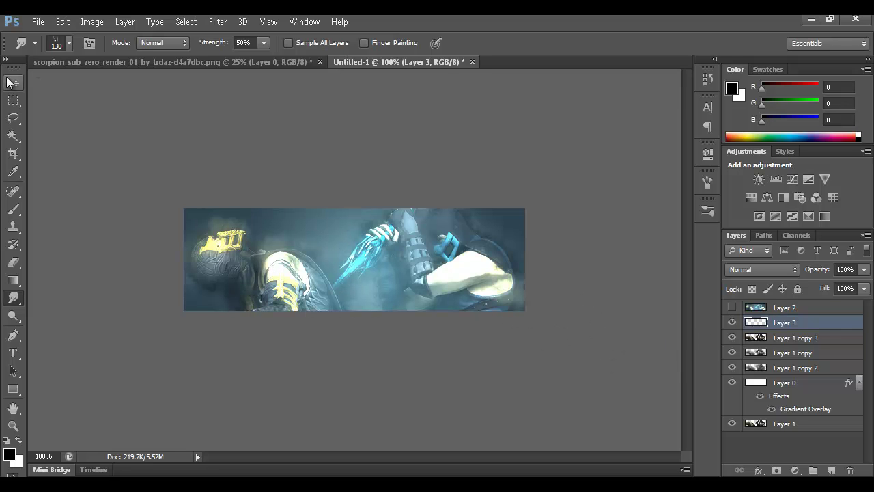
- Try stamping the 225 px splatter brush over Scorpion on Layer 3, and undo the stamp
key("b")
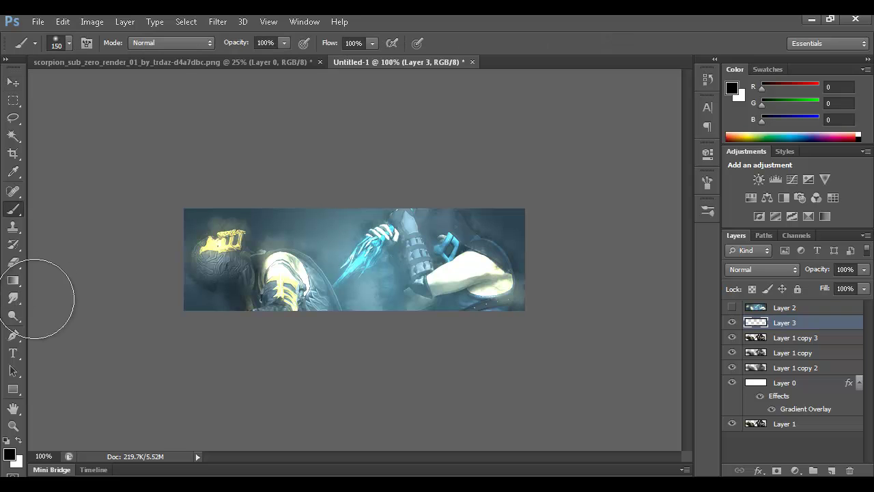
left_click(69, 43)
left_click_drag(248, 162, 248, 234)
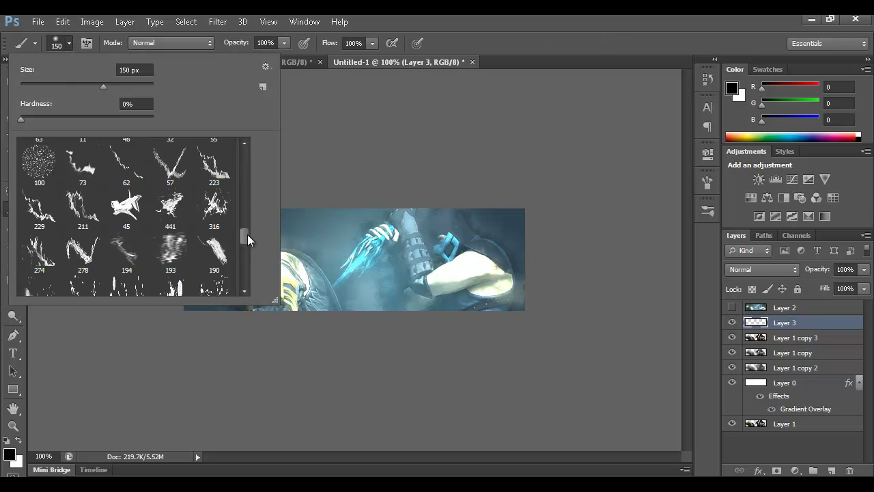
scroll(111, 213, "down", 1)
double_click(111, 214)
left_click(261, 254)
key("ctrl+z")
- Stamp black splatters across both characters and the background on Layer 3 with the 130 px splatter brush
left_click(68, 44)
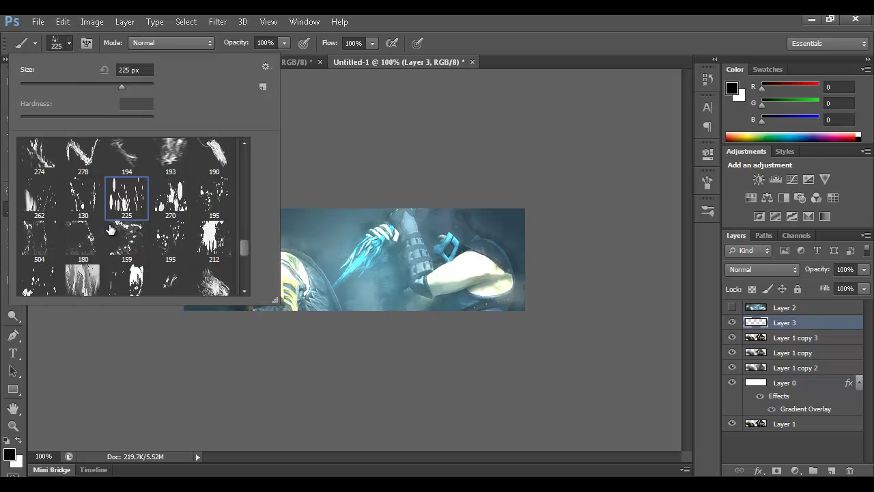
double_click(85, 198)
left_click(246, 249)
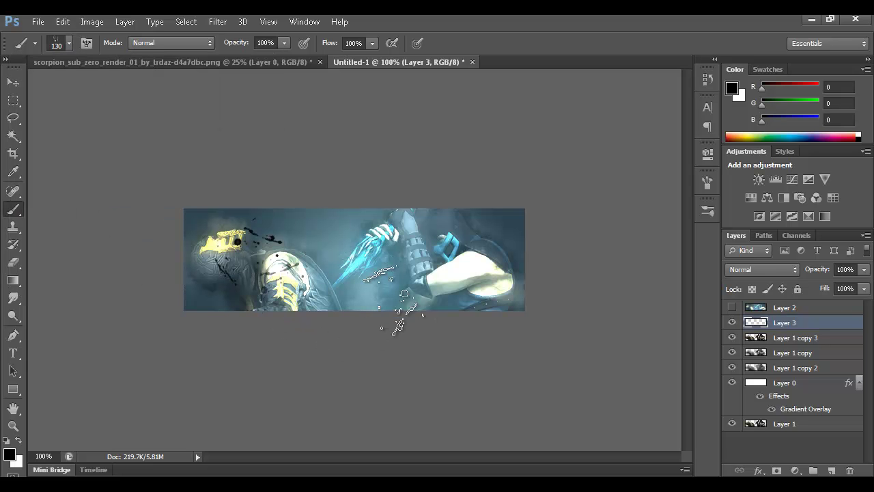
left_click(216, 250)
left_click(286, 277)
left_click(486, 246)
left_click(413, 299)
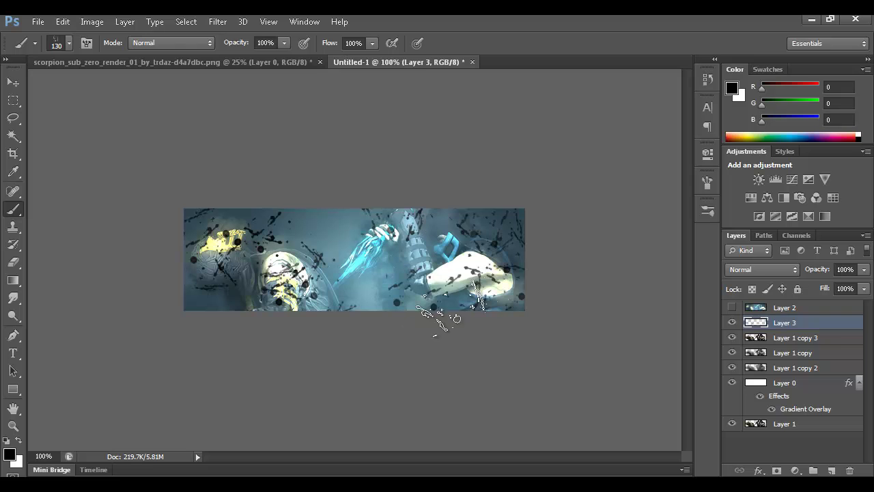
- Show Layer 2 again and clip it to the splatter layer, Layer 3
left_click(732, 309)
left_click(757, 310)
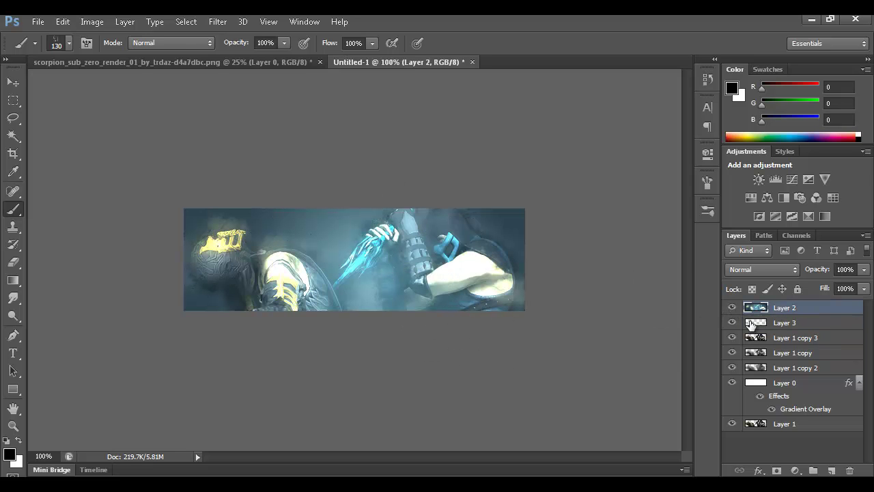
left_click_drag(777, 322, 816, 312)
left_click(815, 311, "alt")
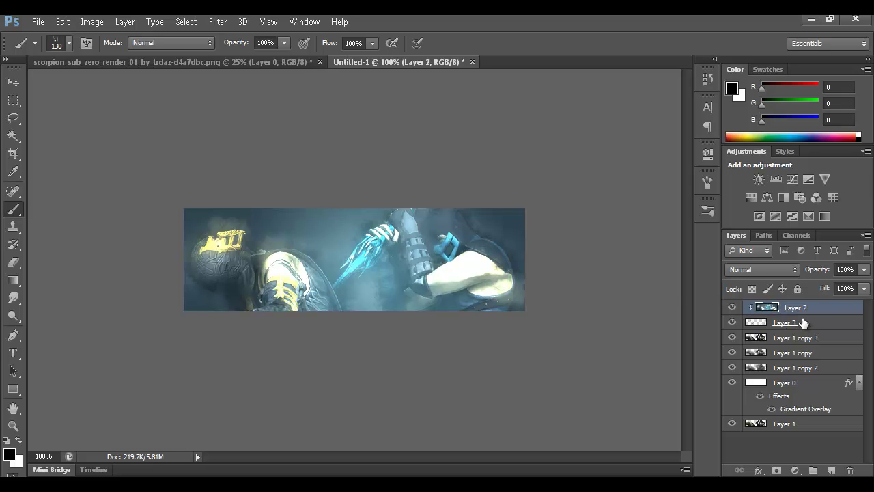
- Shift the clipped Layer 2 image within the splatters and stack two offset copies of it above
left_click(13, 82)
left_click_drag(269, 254, 282, 243)
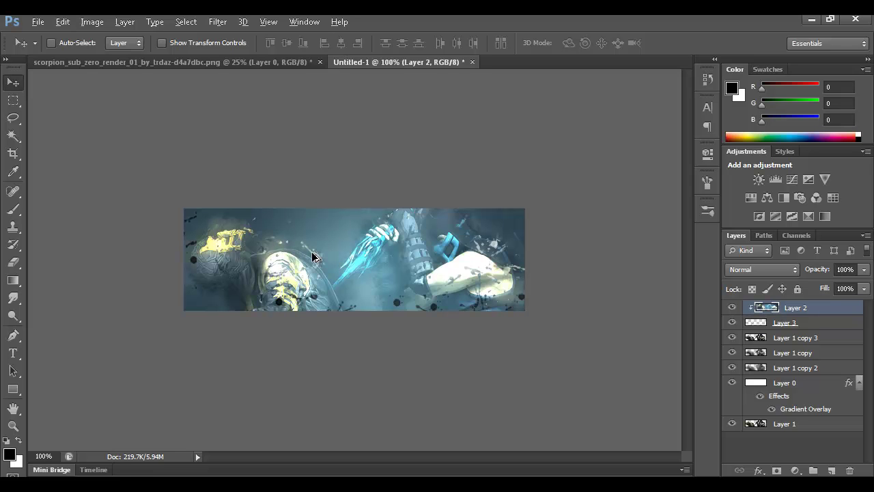
left_click_drag(312, 257, 317, 287)
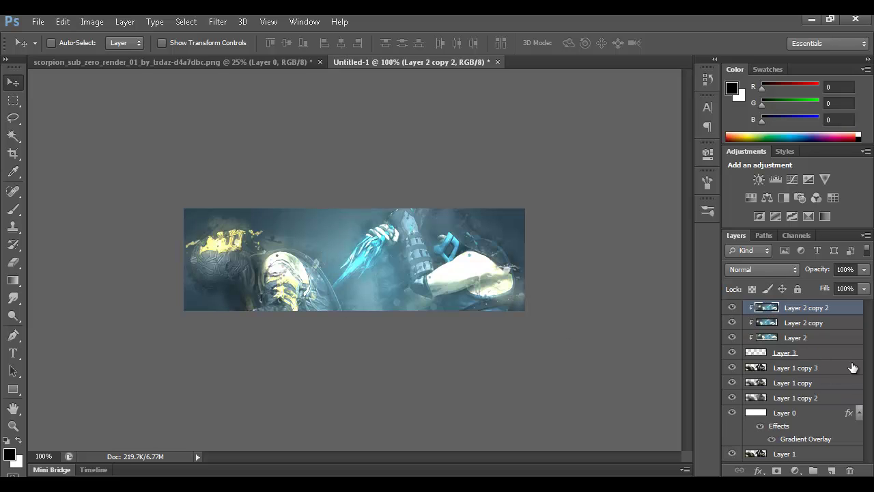
- Merge Layer 3 with Layer 2 and its two clipped copies into one layer
left_click(813, 355)
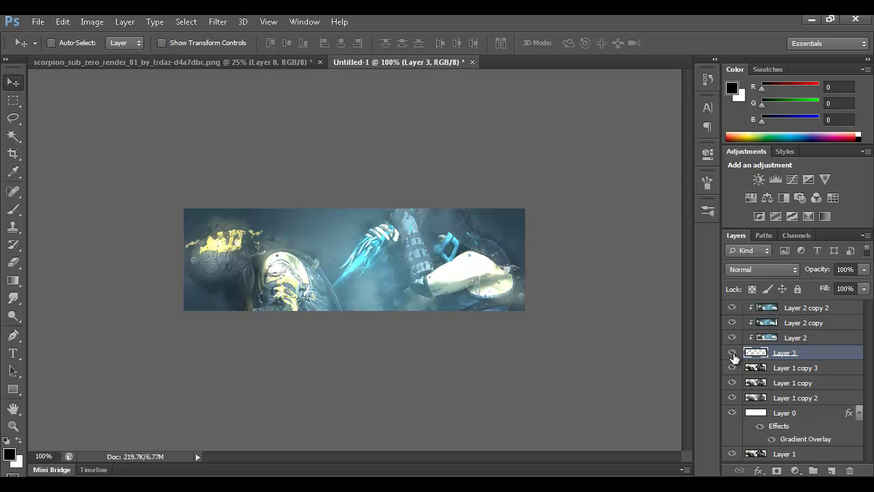
left_click(798, 308, "shift")
right_click(798, 309)
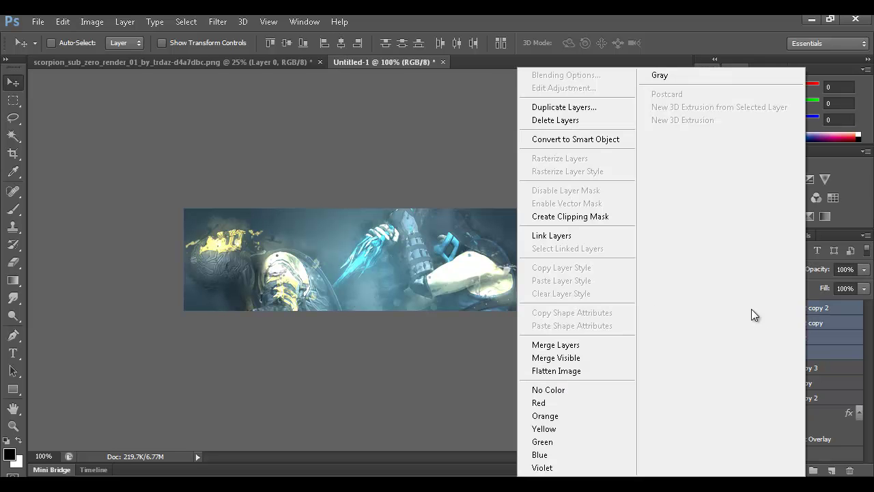
left_click(555, 345)
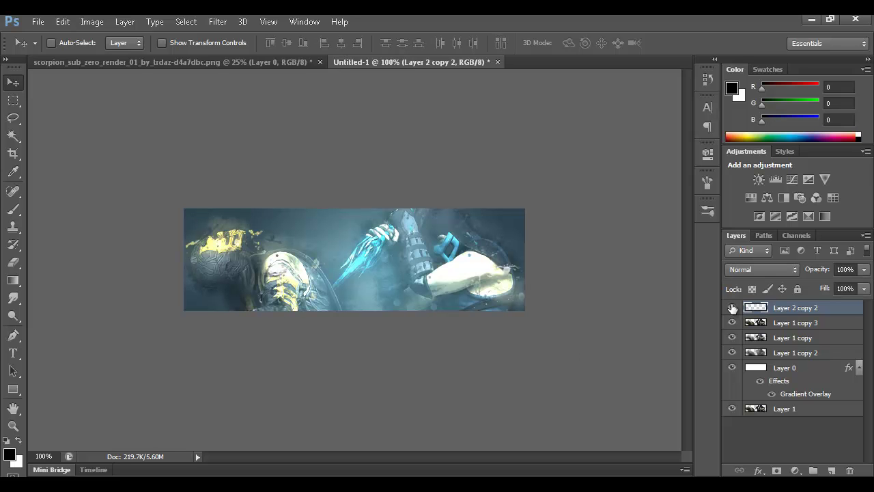
- Erase the splatters covering Scorpion and Sub-Zero on the merged layer with a soft eraser, enlarging it to 80 px
key("e")
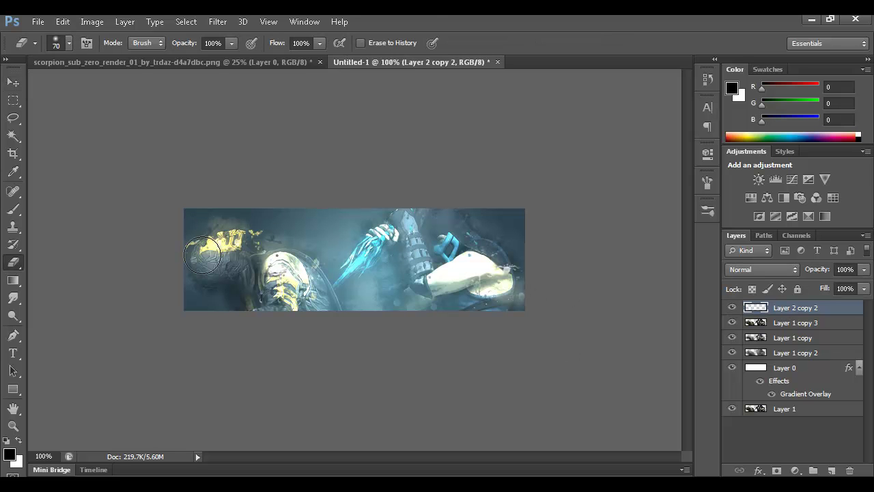
mouse_move(209, 225)
left_mouse_down()
mouse_move(214, 215)
mouse_move(216, 259)
mouse_move(214, 250)
mouse_move(304, 286)
mouse_move(294, 278)
left_mouse_up()
key("bracketright")
mouse_move(465, 278)
left_mouse_down()
mouse_move(475, 263)
mouse_move(461, 252)
mouse_move(417, 246)
mouse_move(427, 273)
mouse_move(416, 287)
mouse_move(403, 278)
left_mouse_up()
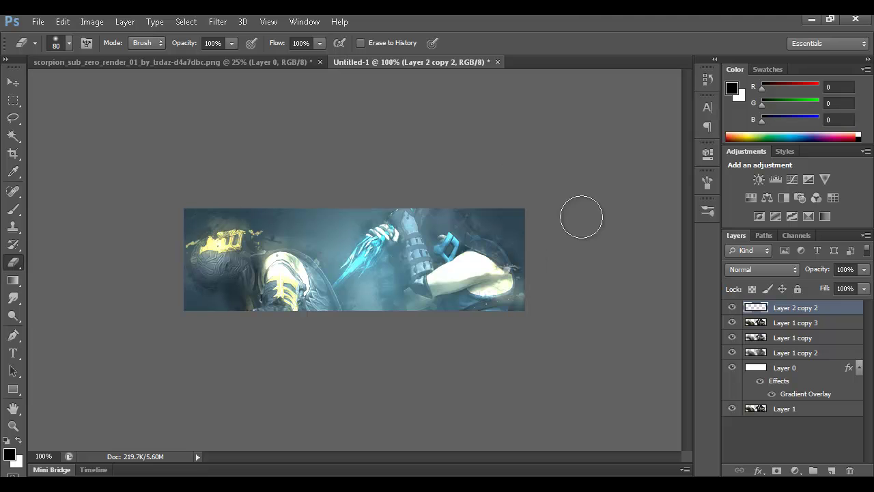
- Set the blend mode of Layer 2 copy 2 to Overlay and erase more splatter over the characters
left_click(729, 271)
left_click(745, 183)
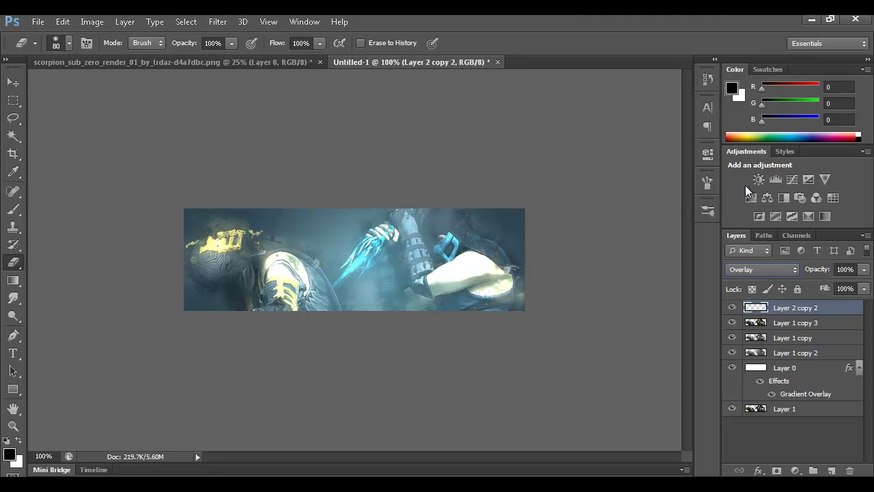
mouse_move(230, 255)
left_mouse_down()
mouse_move(224, 259)
mouse_move(299, 284)
left_mouse_up()
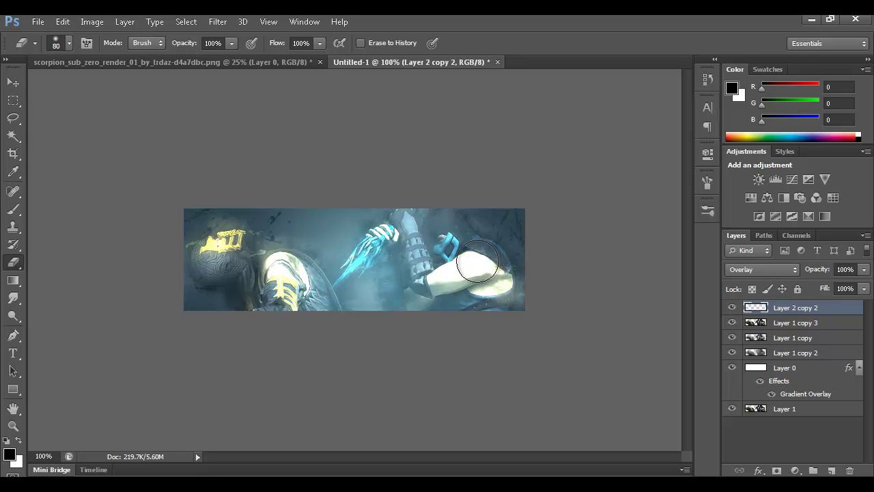
- Compare Linear Dodge (Add), Overlay and other blend modes on Layer 2 copy 2, and set it to Lighter Color
left_click(792, 270)
left_click(774, 194)
scroll(761, 266, "up", 1)
scroll(761, 267, "up", 2)
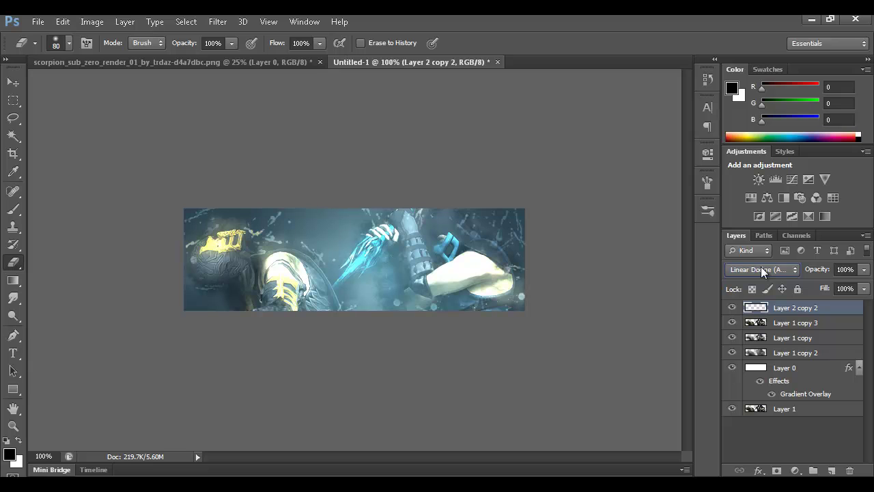
scroll(761, 267, "down", 2)
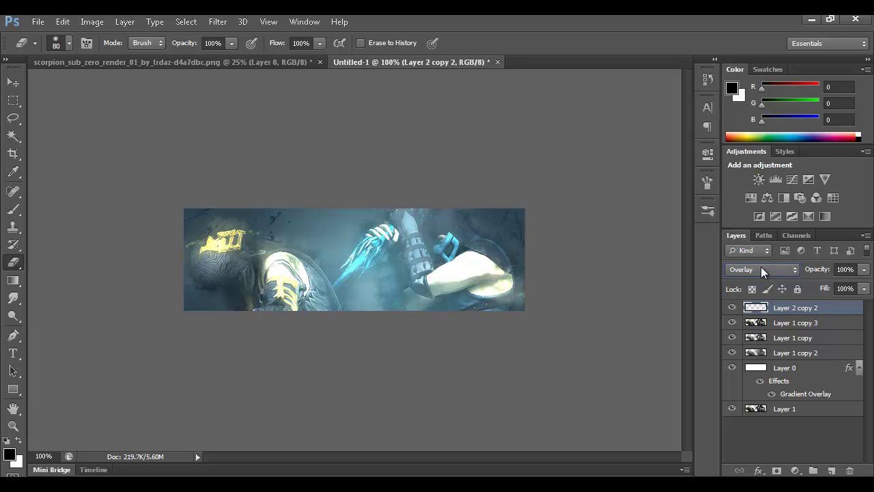
scroll(761, 267, "down", 1)
scroll(761, 266, "up", 3)
scroll(761, 266, "up", 1)
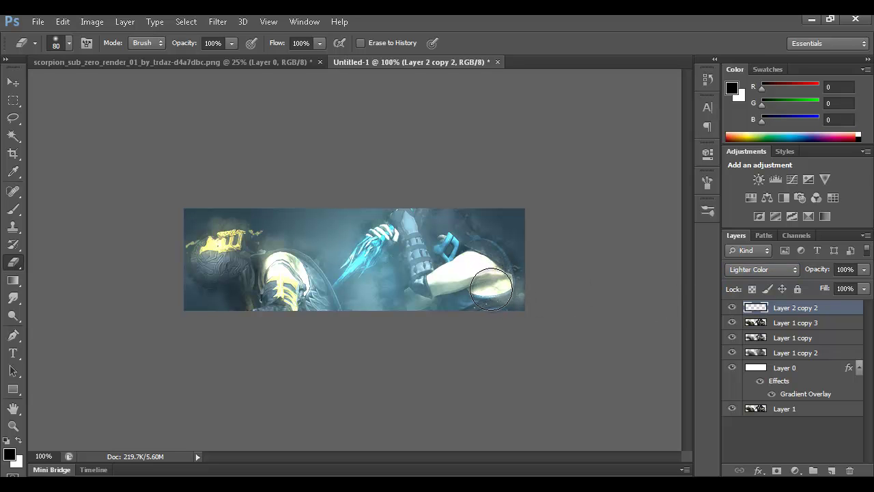
key("m")
key("v")
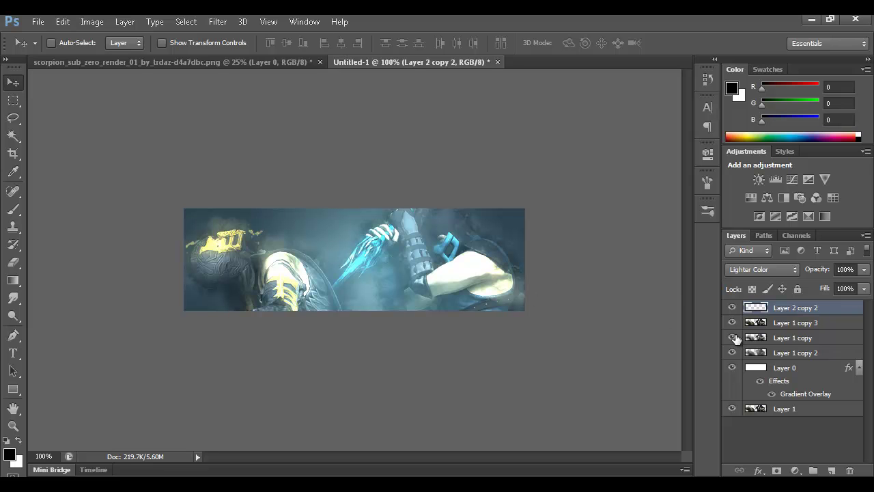
- Duplicate Layer 1 and move the copy to the top of the layer stack
left_click(782, 410)
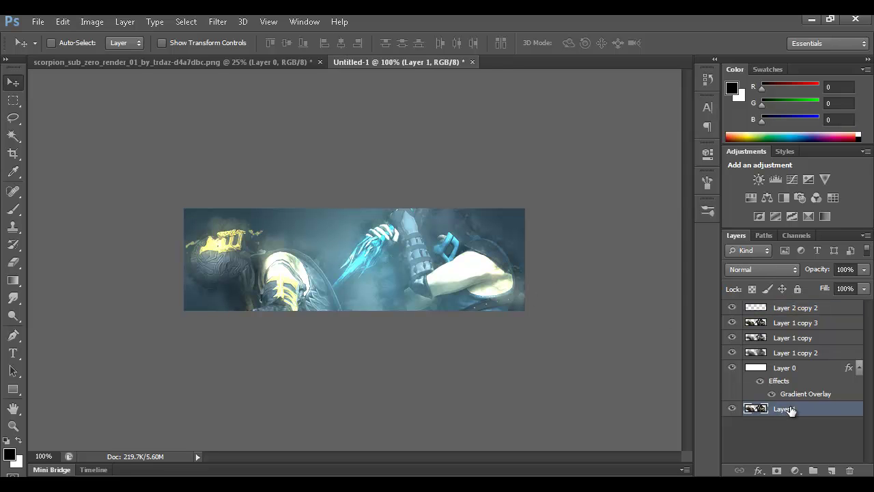
key("ctrl+j")
left_click_drag(790, 410, 796, 304)
- Smudge Layer 1 copy 4 across the banner with the 441 px brush at 50% strength, and move it directly above Layer 0
left_click(14, 305)
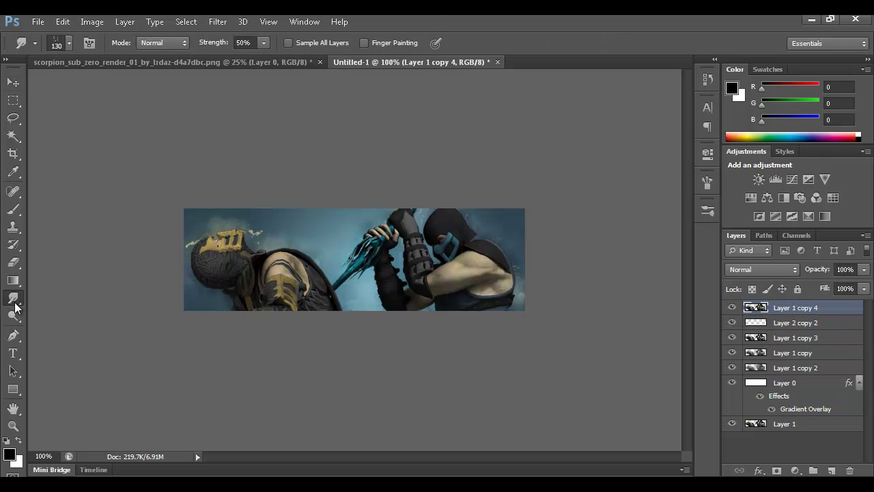
left_click(69, 43)
scroll(130, 218, "down", 1)
scroll(150, 229, "up", 3)
double_click(170, 205)
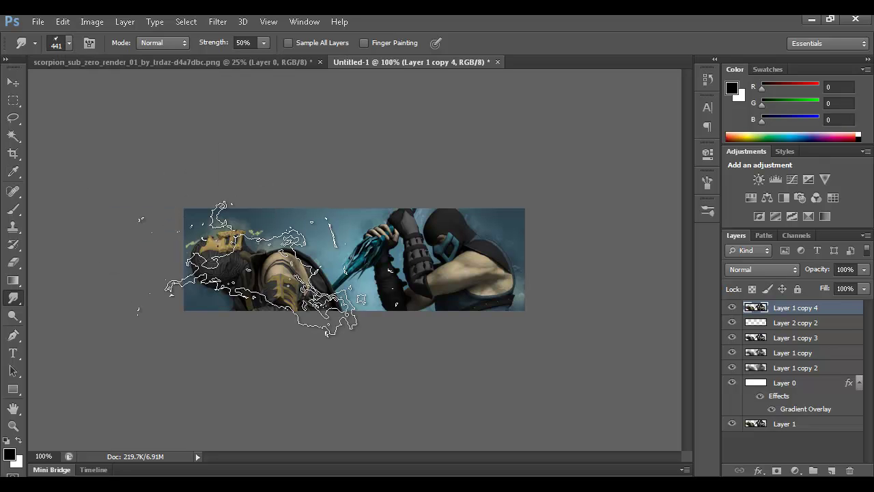
mouse_move(238, 250)
left_mouse_down()
mouse_move(273, 244)
mouse_move(299, 280)
mouse_move(444, 263)
mouse_move(497, 274)
mouse_move(520, 239)
mouse_move(608, 294)
mouse_move(676, 300)
left_mouse_up()
left_click_drag(810, 306, 808, 373)
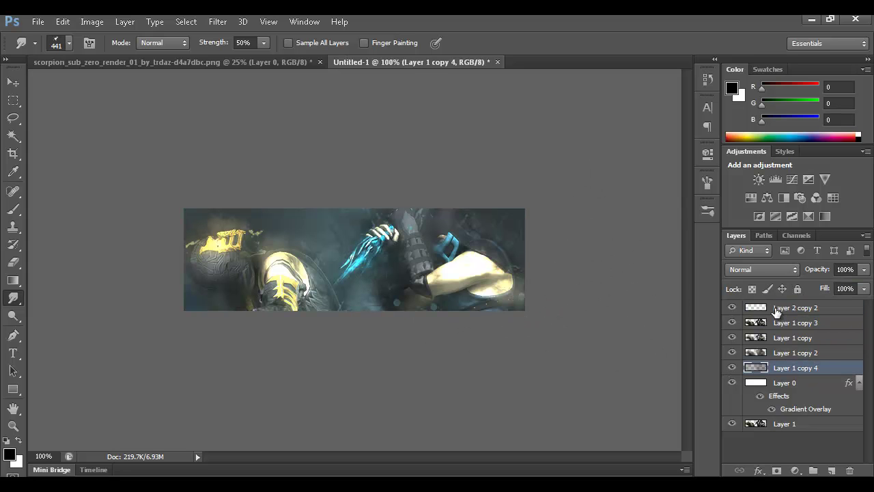
- Compare blend modes on Layer 1 copy 4, and set it to Overlay at 61% opacity
left_click(769, 272)
left_click(774, 203)
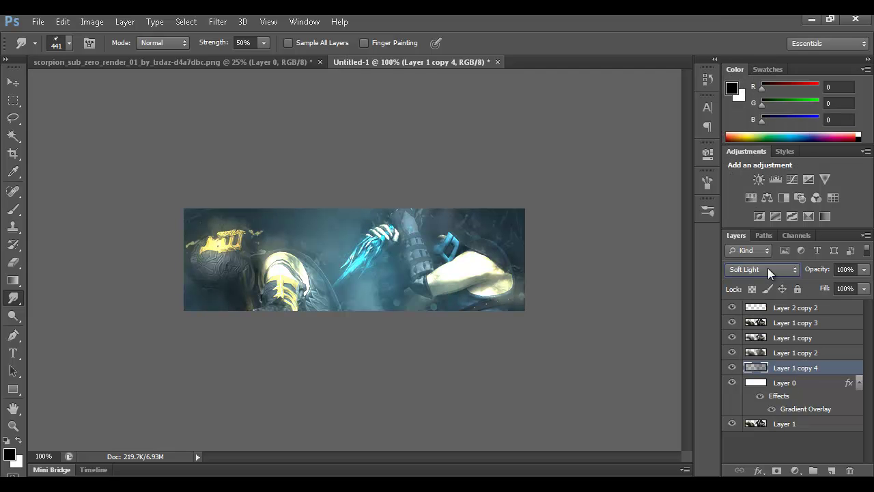
key("Up")
key("Up")
key("Up")
key("Down")
key("Down")
key("Up")
key("Down")
key("Up")
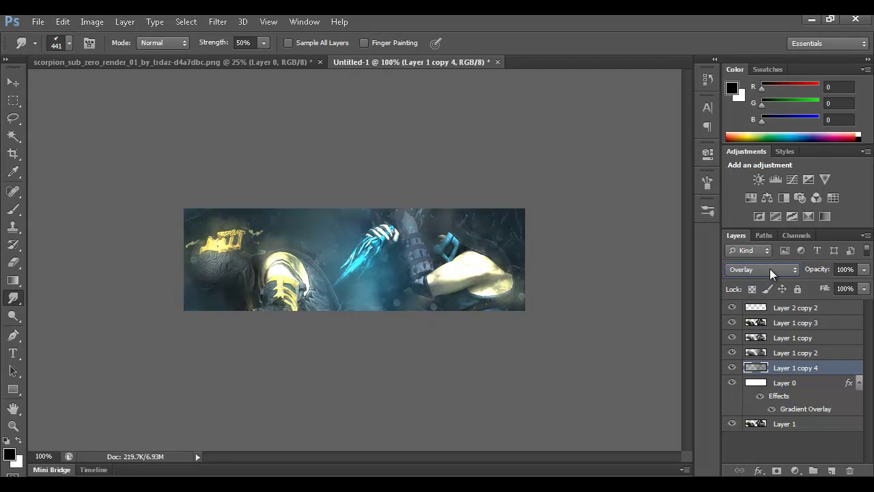
left_click_drag(810, 273, 787, 273)
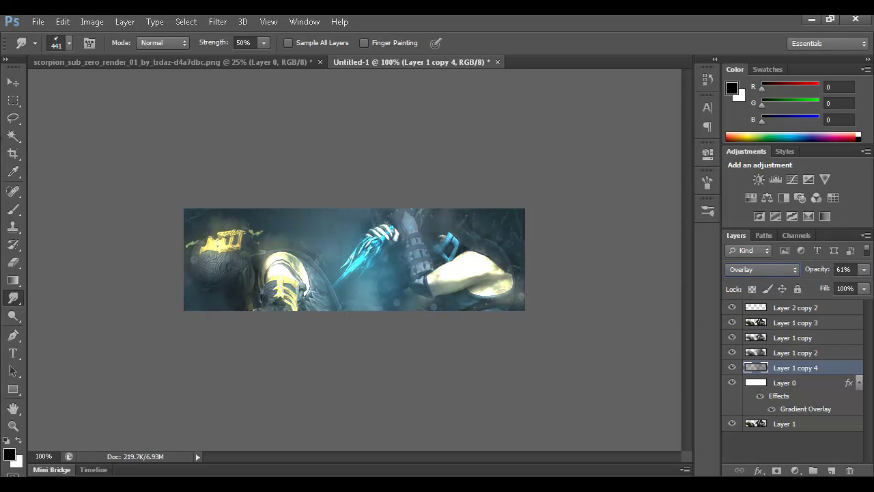
- Add a Black & White adjustment layer above Layer 2 copy 2 and set its opacity to 39%
left_click(17, 82)
left_click(828, 316)
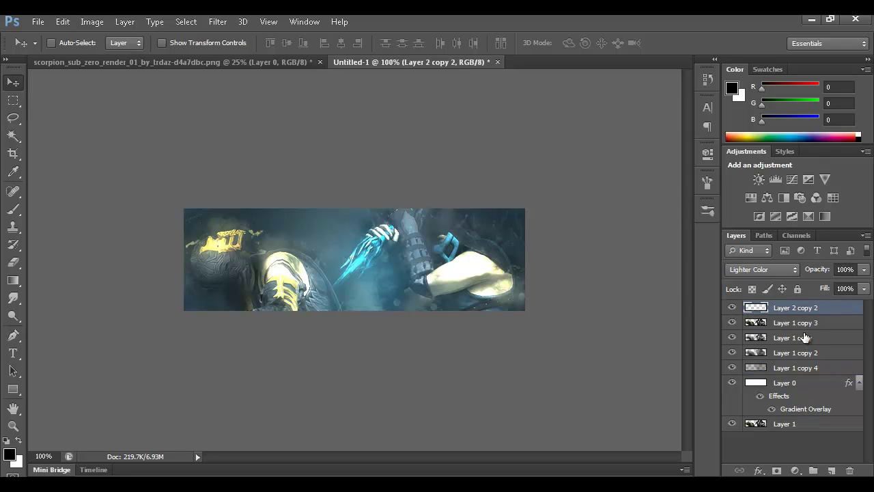
left_click(795, 471)
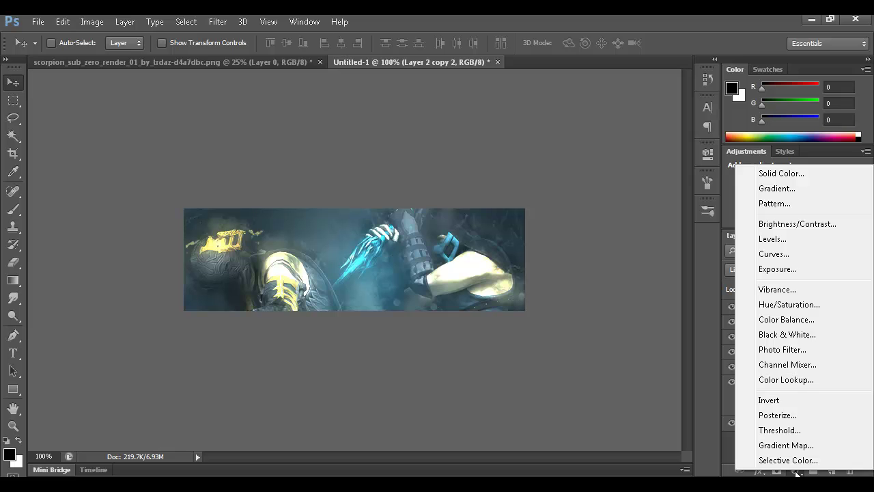
left_click(792, 334)
left_click(668, 145)
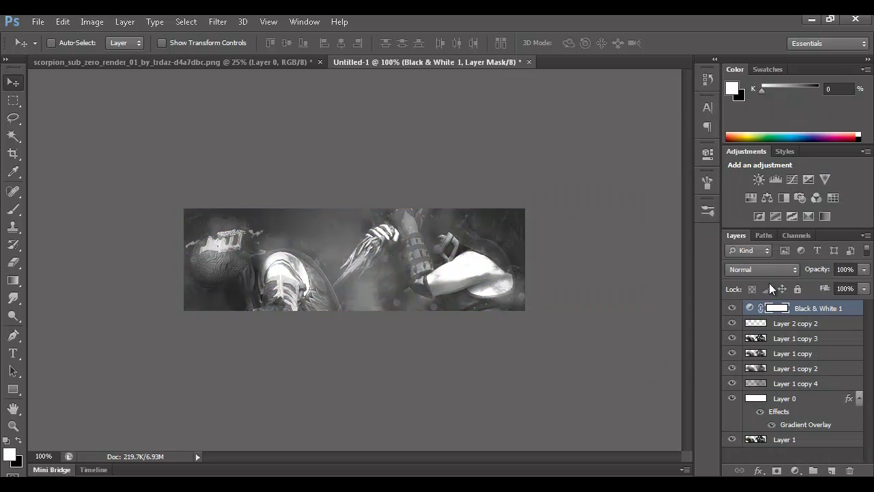
left_click_drag(817, 274, 384, 273)
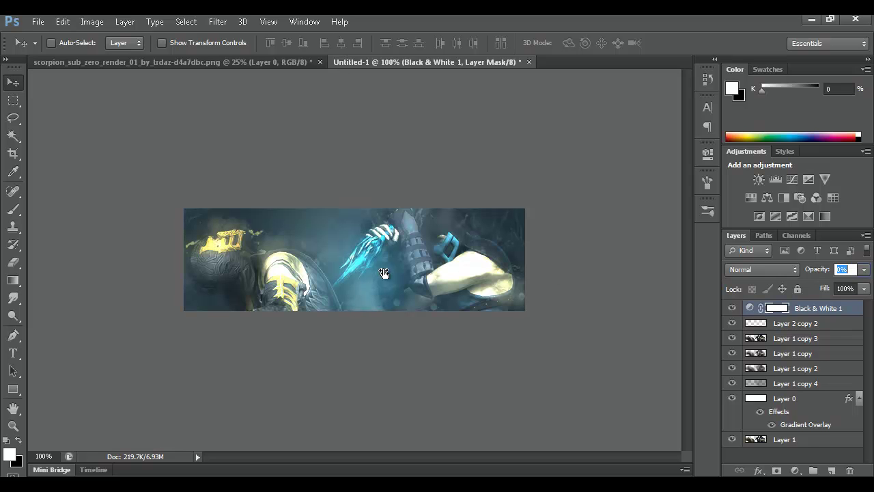
left_click(826, 272)
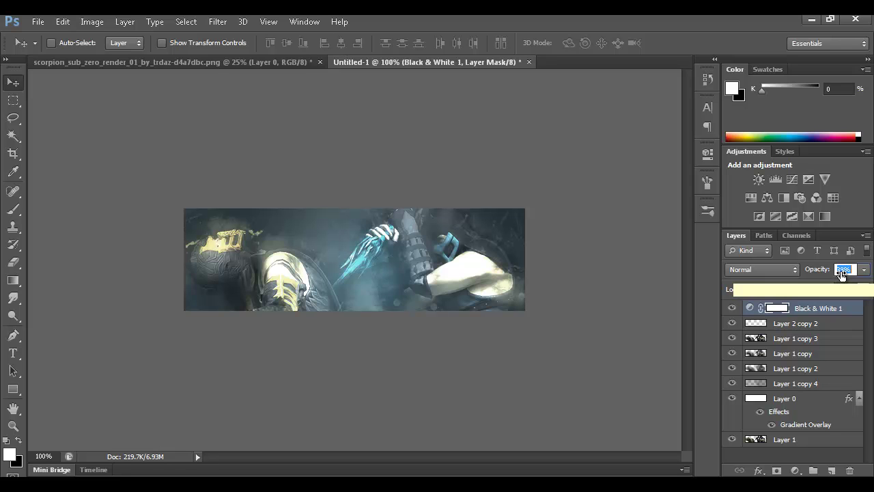
key("Return")
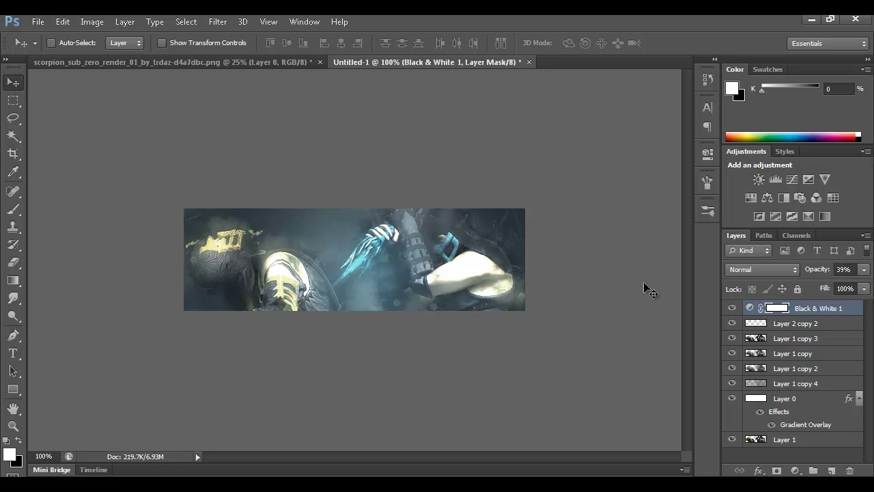
- Add a Curves adjustment layer above Black & White 1 and shape a gentle S-curve that darkens shadows and lifts highlights
left_click(795, 470)
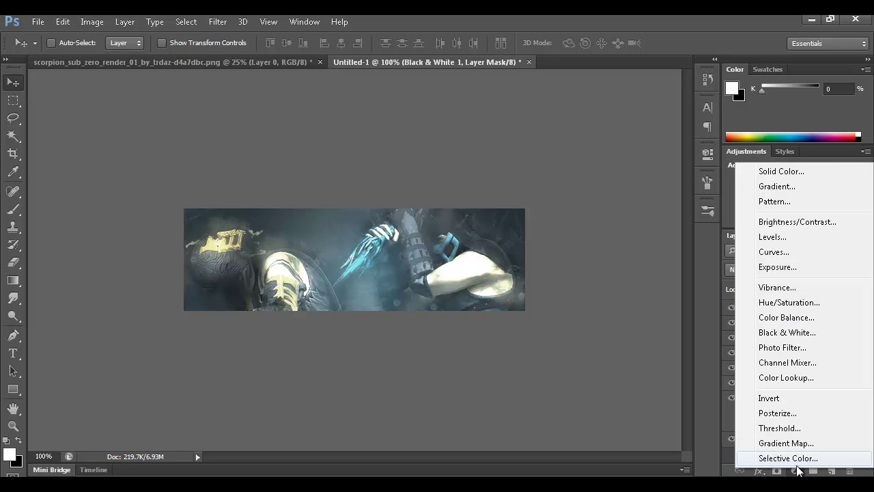
left_click(786, 252)
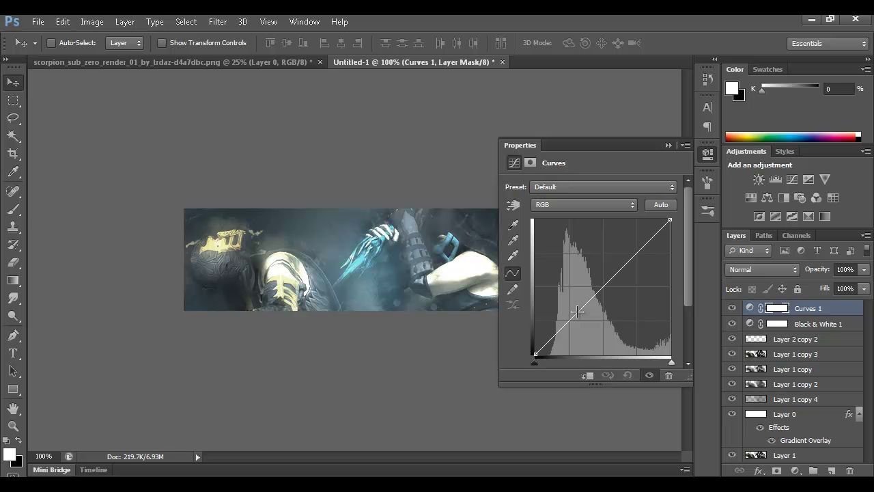
mouse_move(577, 315)
left_mouse_down()
mouse_move(586, 324)
mouse_move(581, 316)
left_mouse_up()
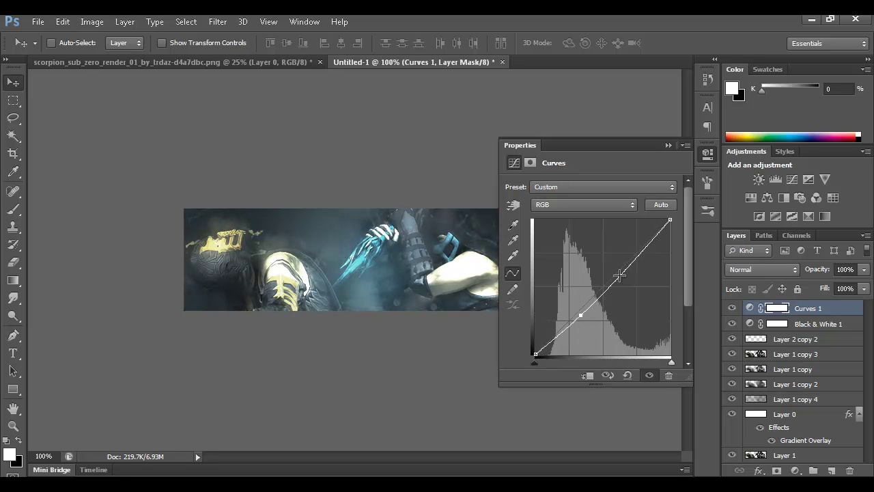
left_click_drag(636, 257, 620, 226)
mouse_move(579, 317)
left_mouse_down()
mouse_move(592, 327)
mouse_move(577, 316)
left_mouse_up()
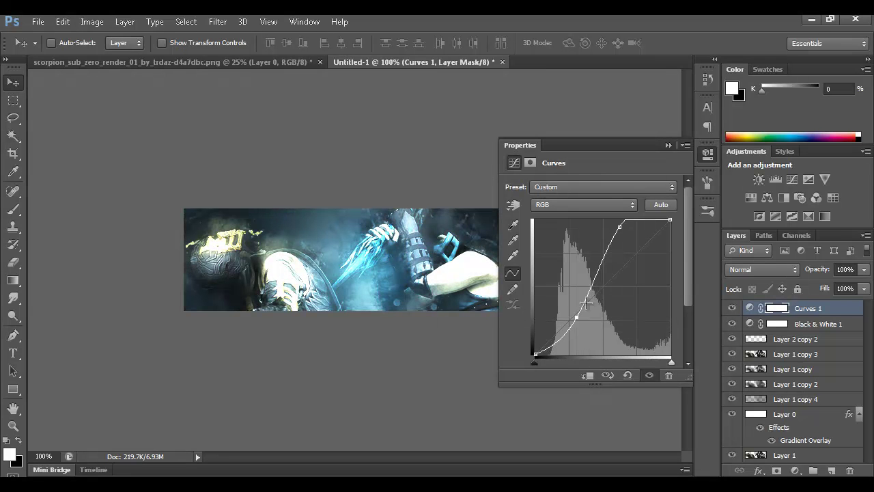
left_click_drag(620, 233, 628, 255)
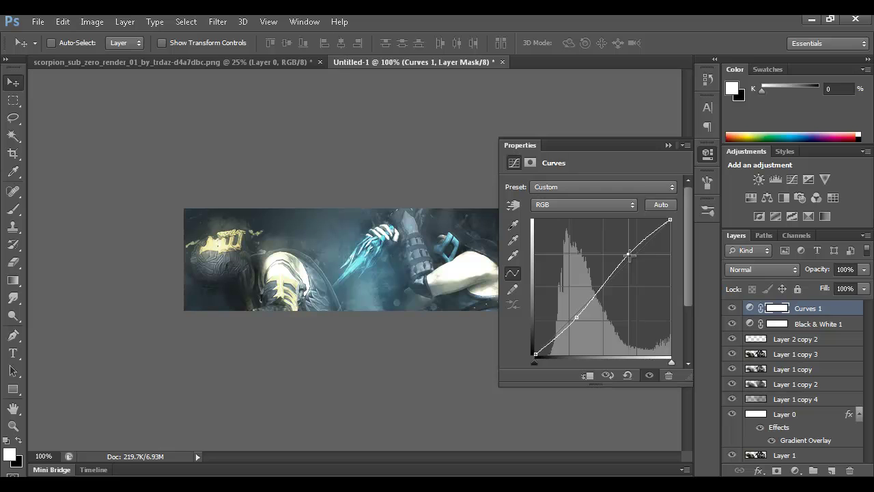
left_click(666, 145)
- Compare the banner with and without the last Curves change, keeping the gentler curve
key("ctrl+z")
key("ctrl+z")
key("ctrl+z")
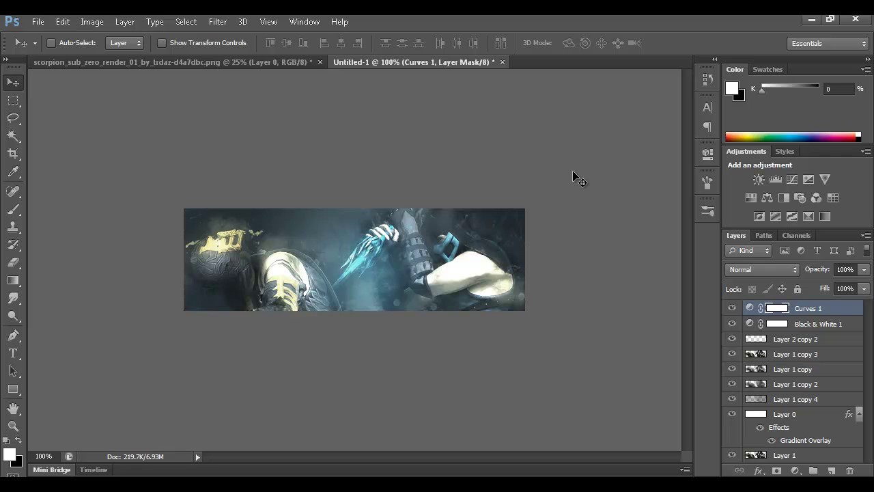
key("ctrl+z")
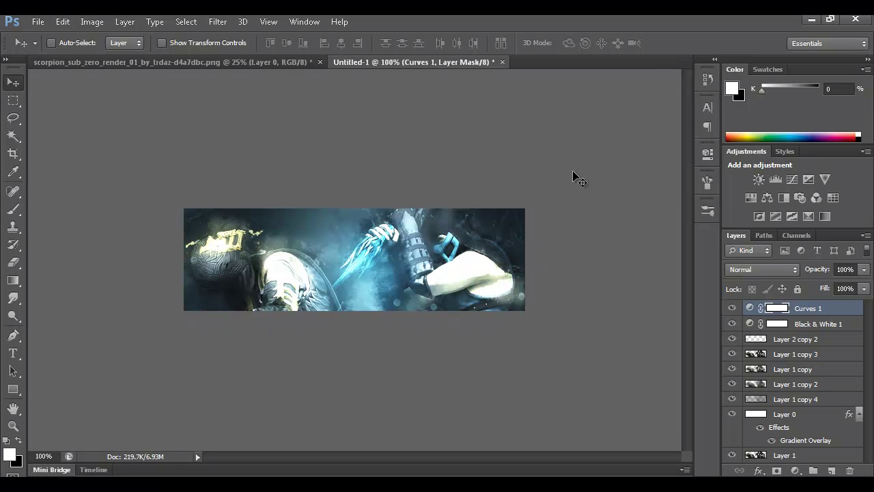
key("ctrl+z")
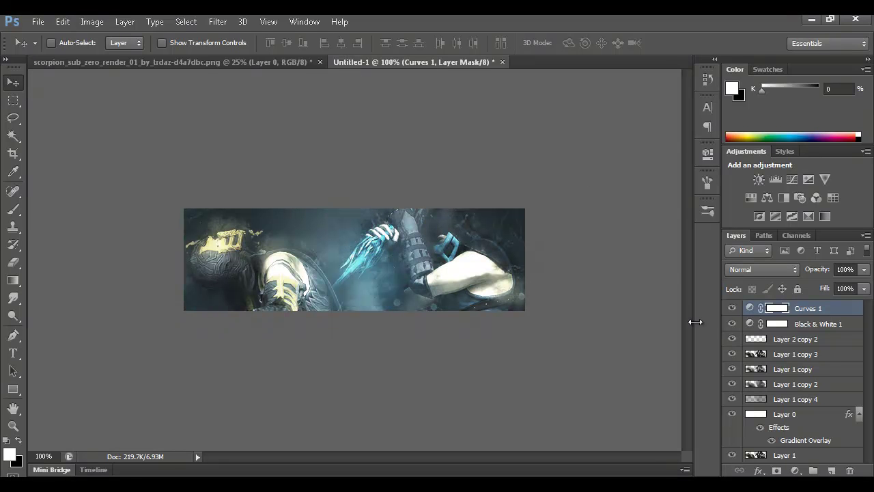
key("ctrl+z")
- Create a new layer above Curves 1 and apply the merged image to it with Multiply blending at 100% opacity
left_click(13, 100)
left_click(13, 82)
left_click(831, 471)
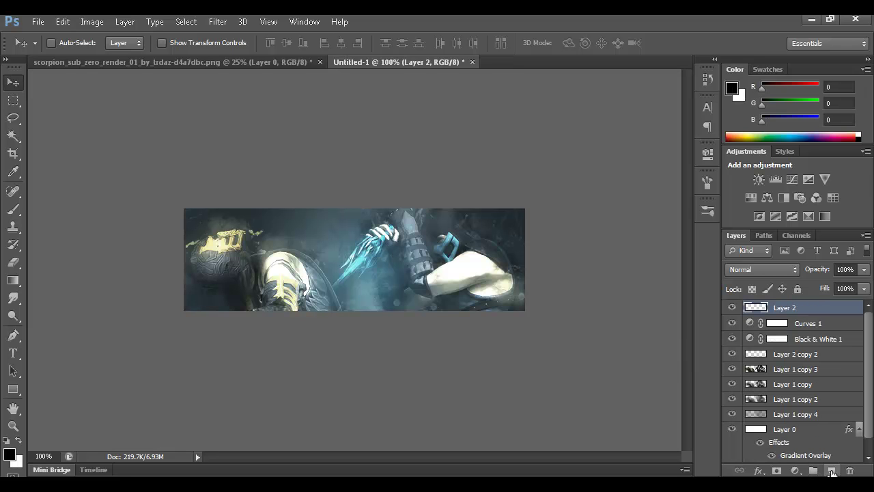
left_click(91, 21)
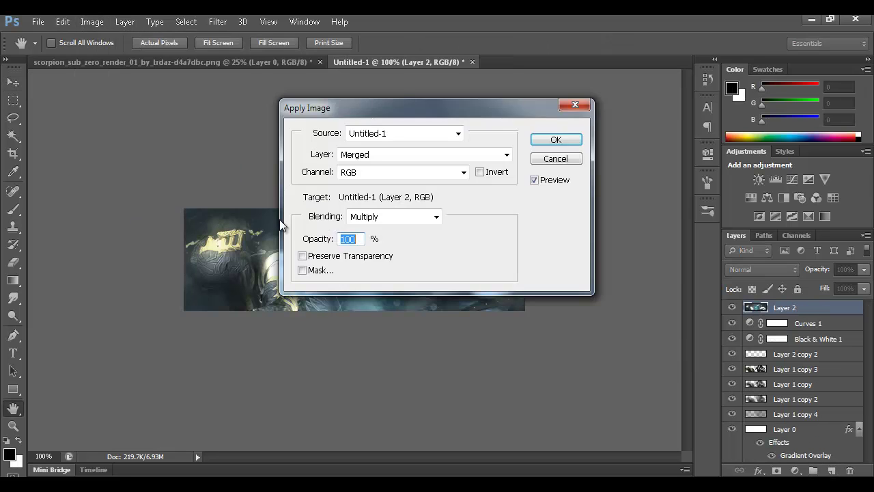
left_click(554, 140)
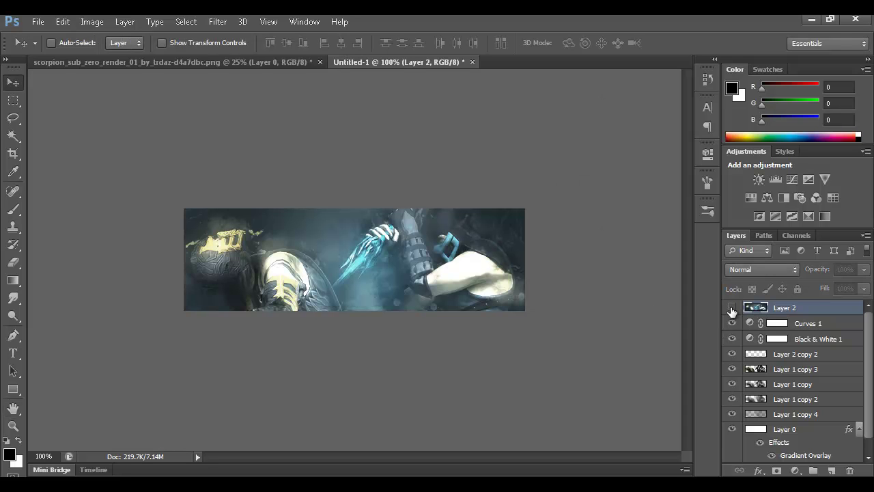
- Hide the layers from Curves 1 down to Layer 0, toggle Layer 2 to inspect the merged image, and show them all again
left_click(732, 323)
left_click_drag(731, 338, 733, 431)
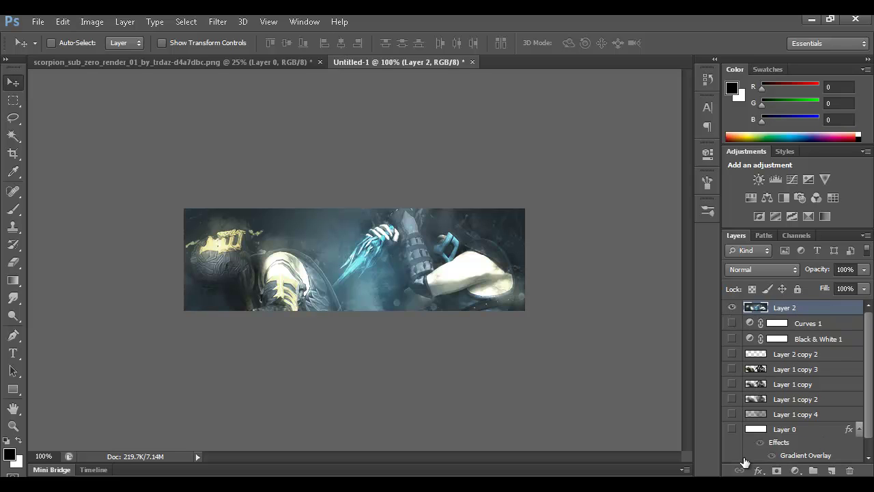
left_click(732, 308)
left_click(732, 308)
left_click(731, 308)
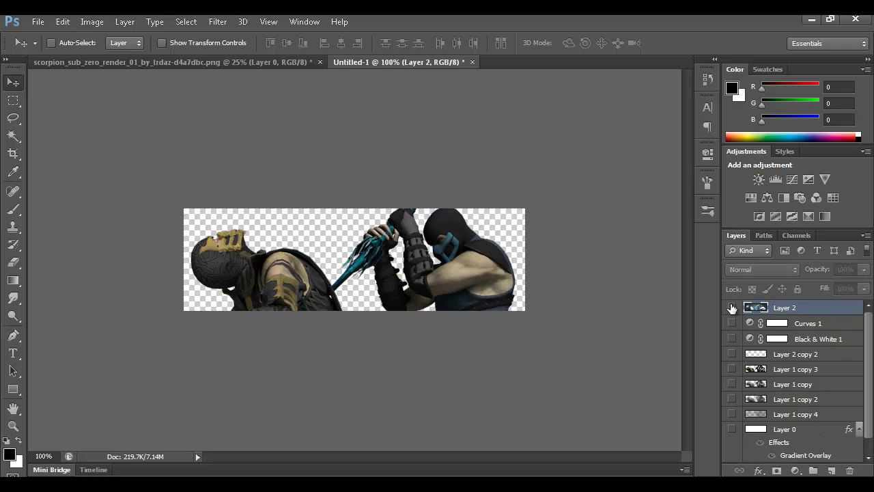
left_click(732, 308)
left_click_drag(741, 403, 748, 357)
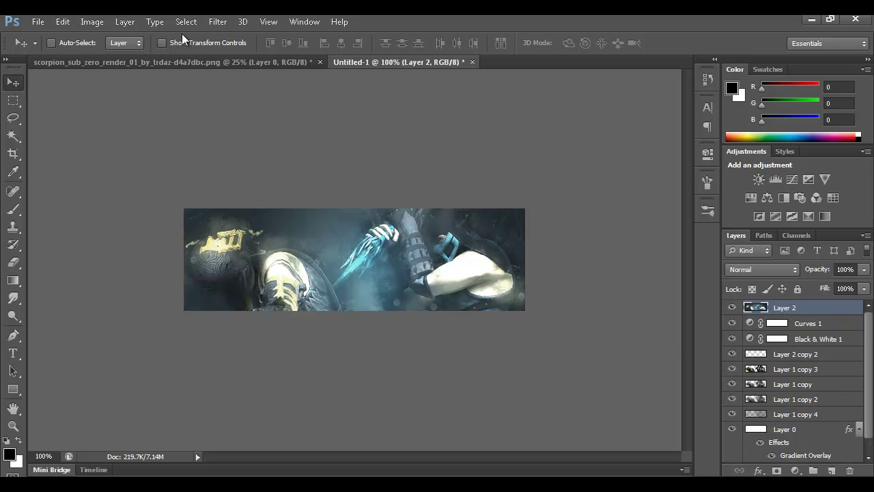
- Apply the High Pass filter to Layer 2 and set its blend mode to Soft Light
left_click(218, 21)
mouse_move(332, 262)
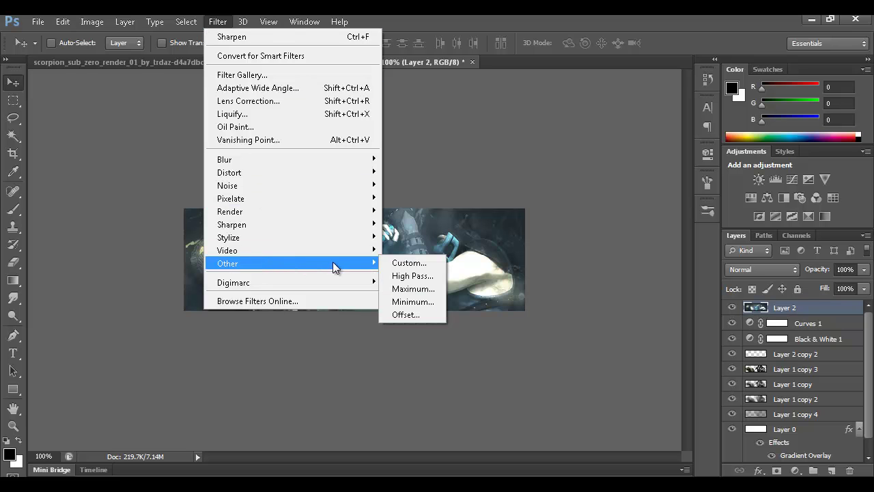
left_click(403, 275)
left_click(519, 122)
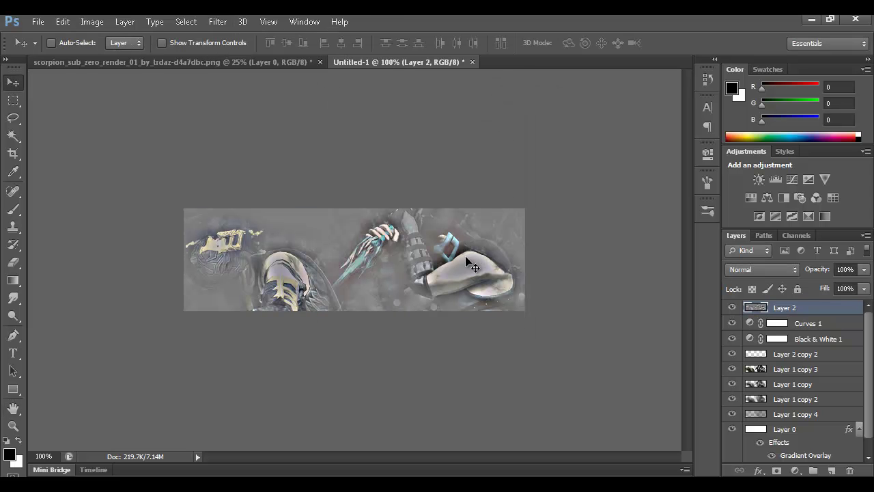
left_click(759, 269)
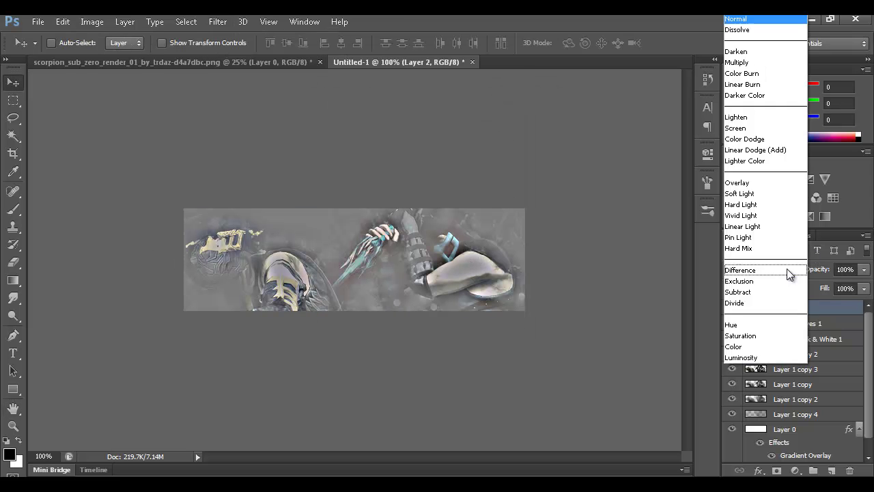
left_click(756, 195)
- Examine the sharpening effect by toggling Layer 2's visibility at 100% and 200% zoom, leaving the layer visible
left_click(733, 308)
left_click(732, 308)
left_click(733, 309)
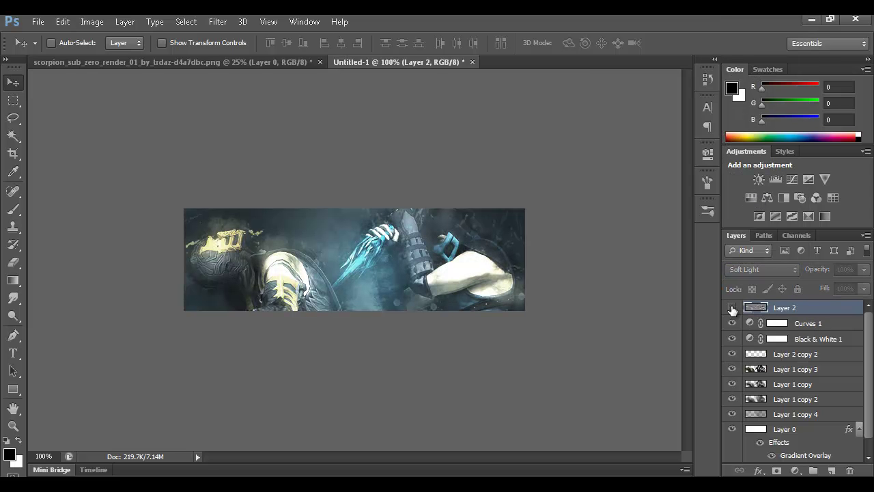
key("z")
left_click(448, 263)
left_click_drag(448, 263, 543, 249)
key("v")
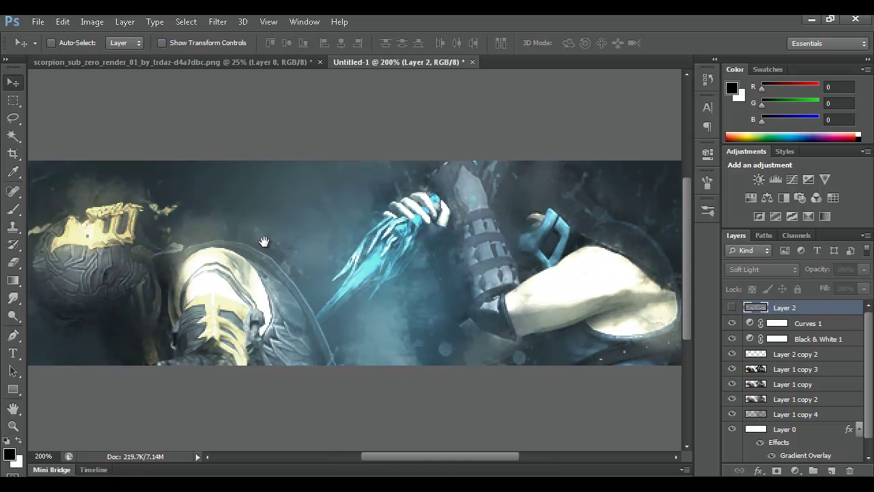
left_click_drag(264, 241, 253, 247)
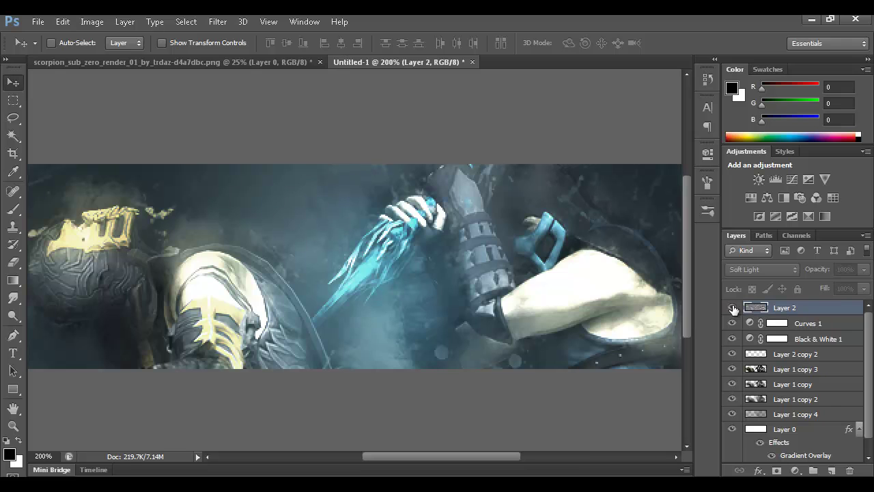
left_click(733, 310)
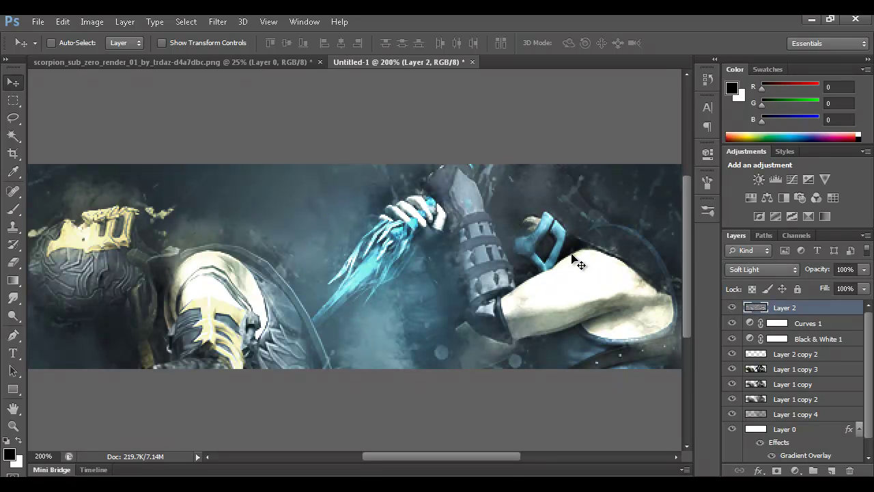
key("z")
left_click_drag(150, 181, 595, 318)
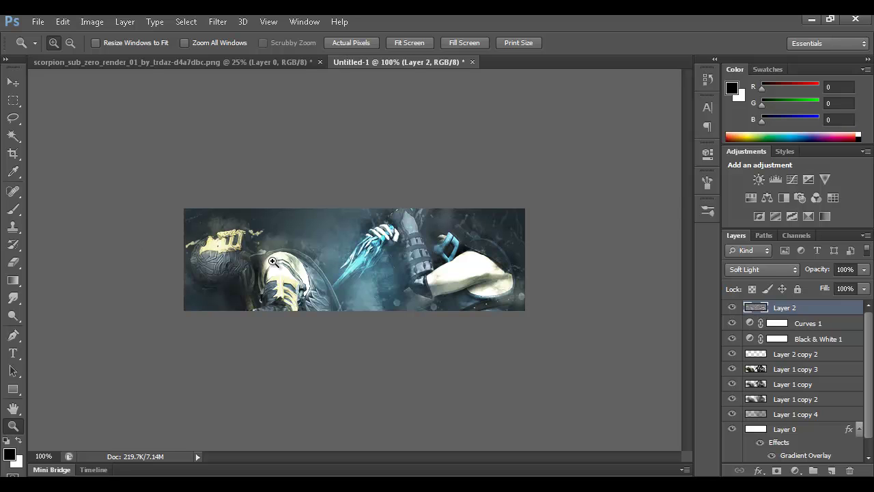
- Add a new layer above Layer 2 and set up a soft round brush at 200 px with white as foreground color
left_click(832, 470)
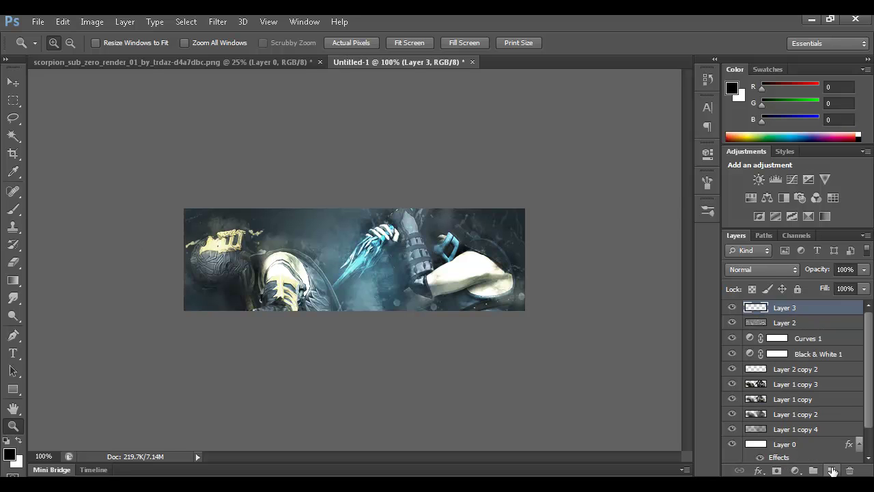
key("b")
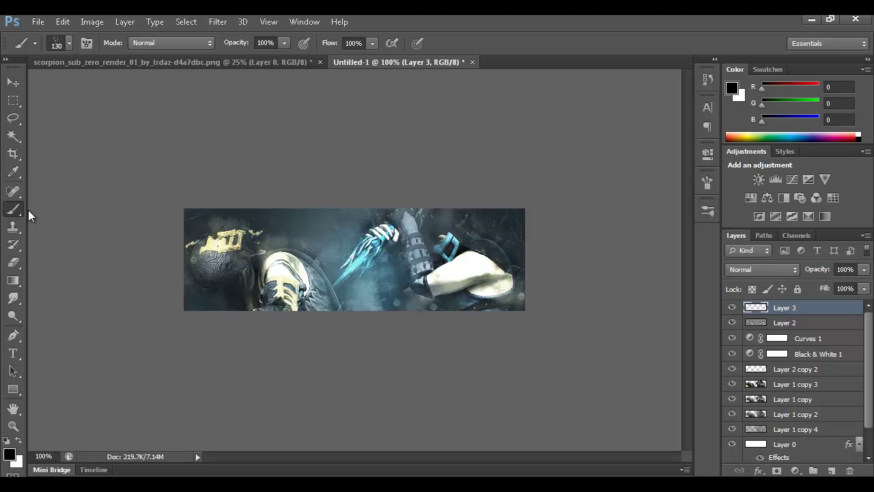
left_click(64, 49)
left_click_drag(244, 237, 243, 136)
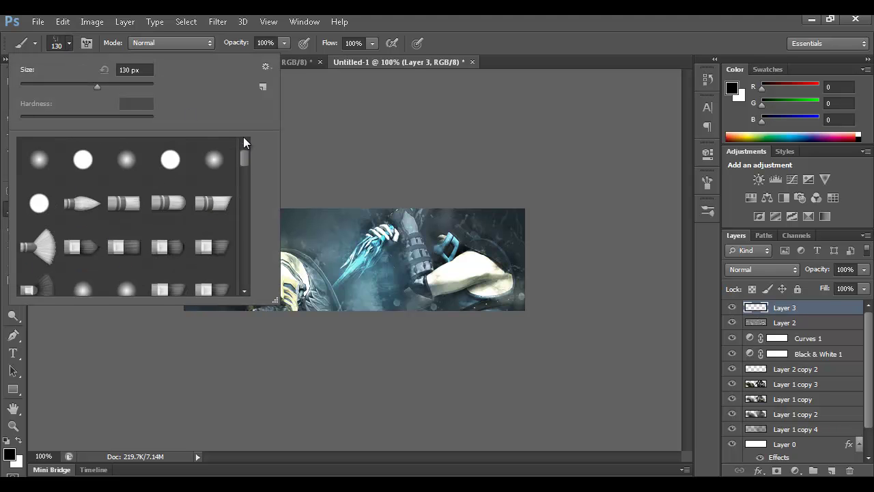
double_click(134, 165)
key("bracketright")
key("bracketright")
key("bracketright")
left_click(18, 442)
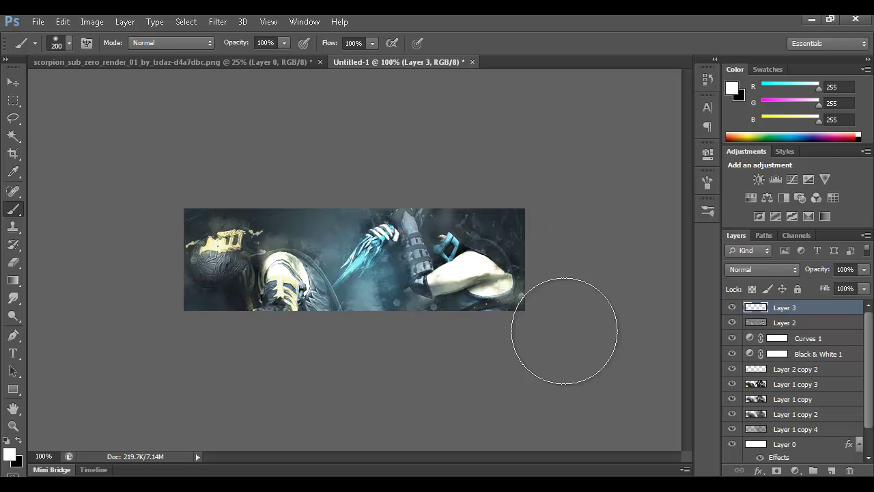
- Undo a 200 px trial dab, enlarge the brush to 400 px, and dab a faint white glow along the banner's top edge above Sub-Zero
left_click(447, 220)
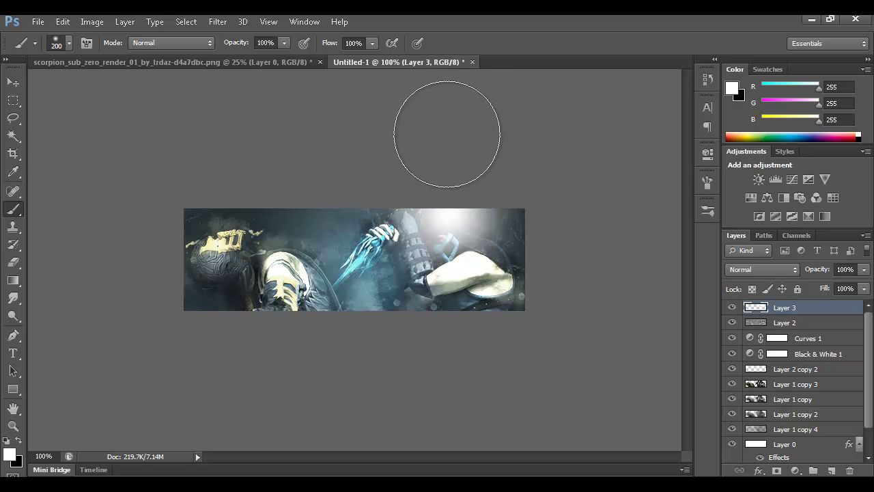
key("ctrl+z")
key("bracketright")
key("bracketright")
key("bracketright")
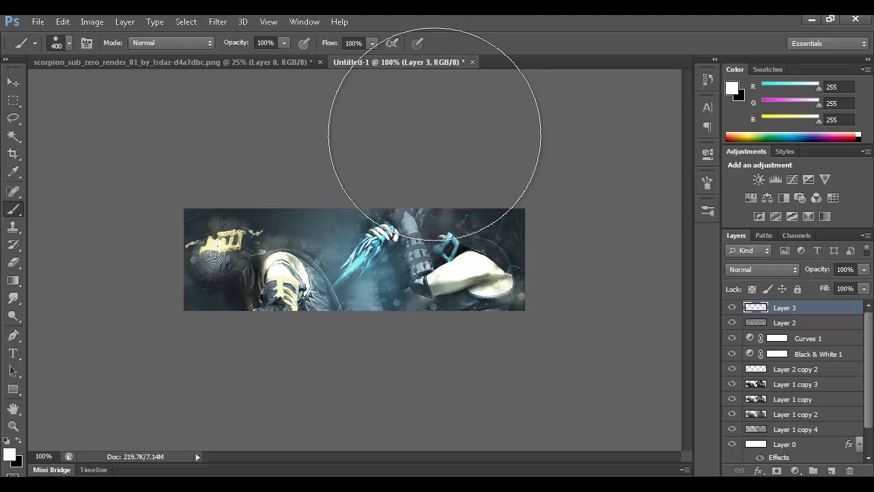
left_click(431, 120)
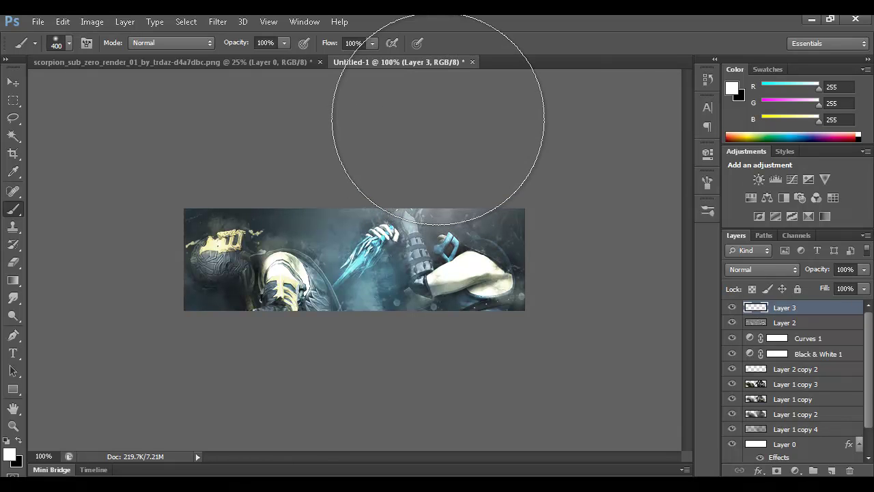
- Try a 400 px white glow along the banner's top edge above Scorpion, undoing the first dab
left_click(304, 121)
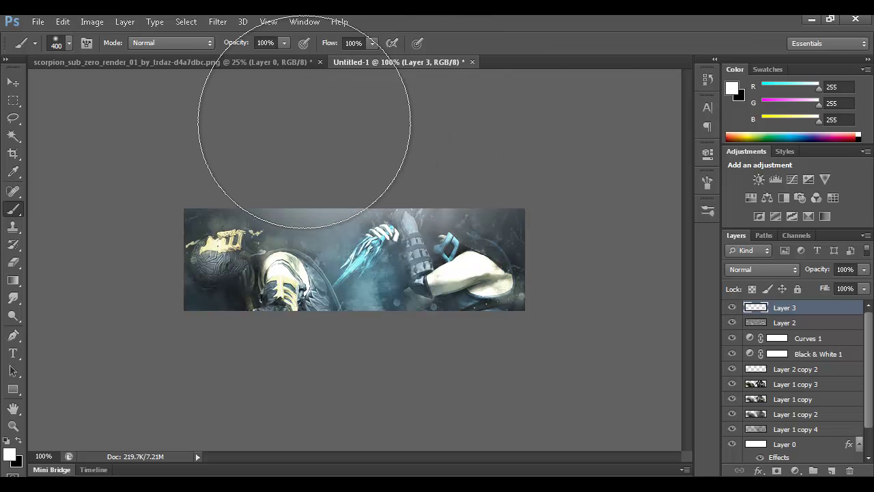
key("ctrl+z")
left_click(247, 108)
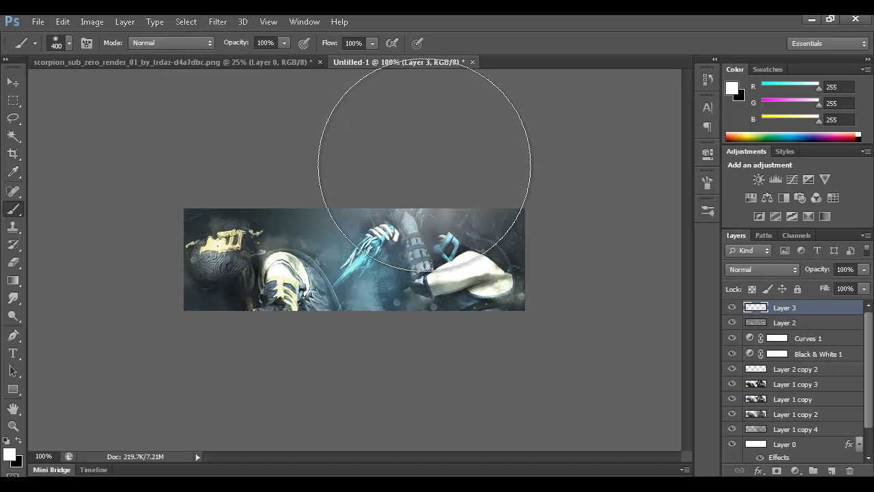
- Make black the foreground color and dab soft dark shading along the banner's bottom edge
left_click(16, 441)
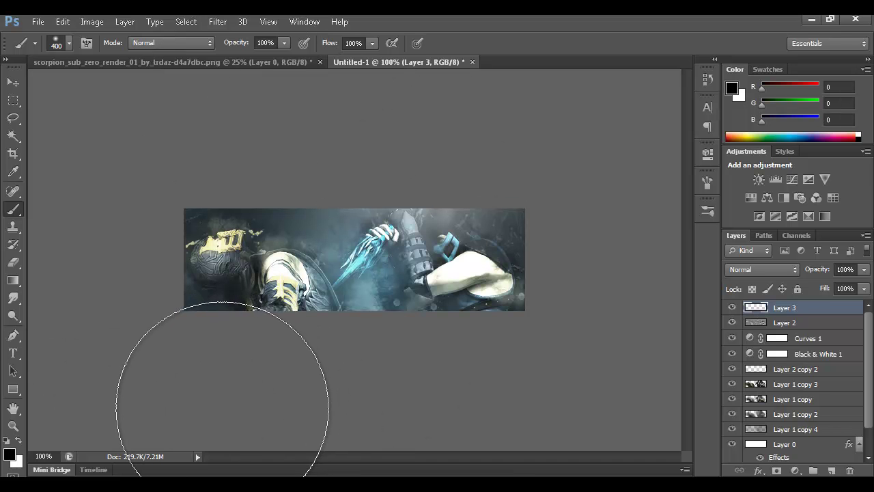
left_click(220, 390)
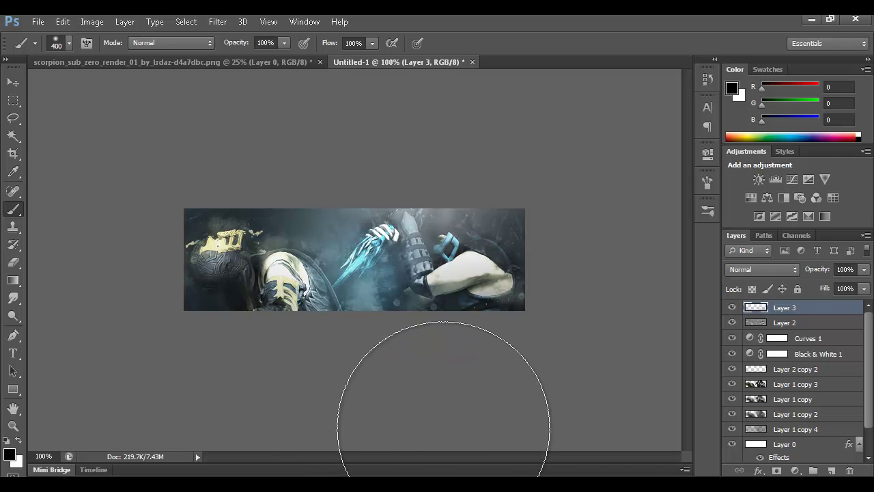
left_click(13, 81)
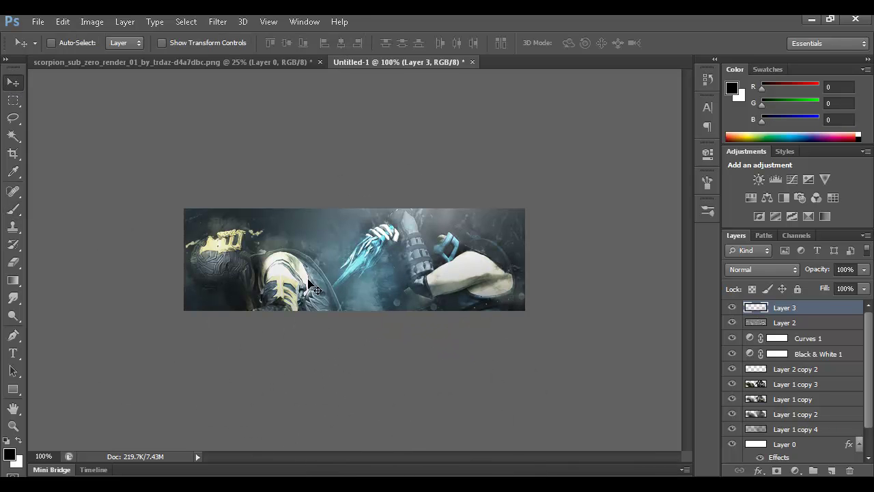
- Compare the banner with and without the lighting by toggling Layer 3's visibility, leaving the layer visible
left_click(732, 308)
left_click(731, 311)
left_click(731, 311)
left_click(731, 311)
left_click(730, 311)
left_click(731, 311)
- Try the Overlay blend mode on Layer 3 and restore Normal
left_click(762, 269)
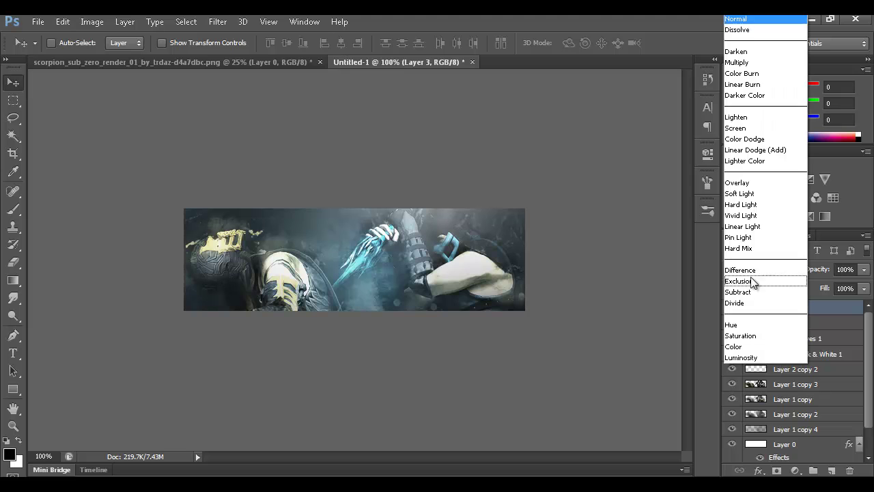
left_click(748, 185)
left_click(762, 269)
left_click(738, 17)
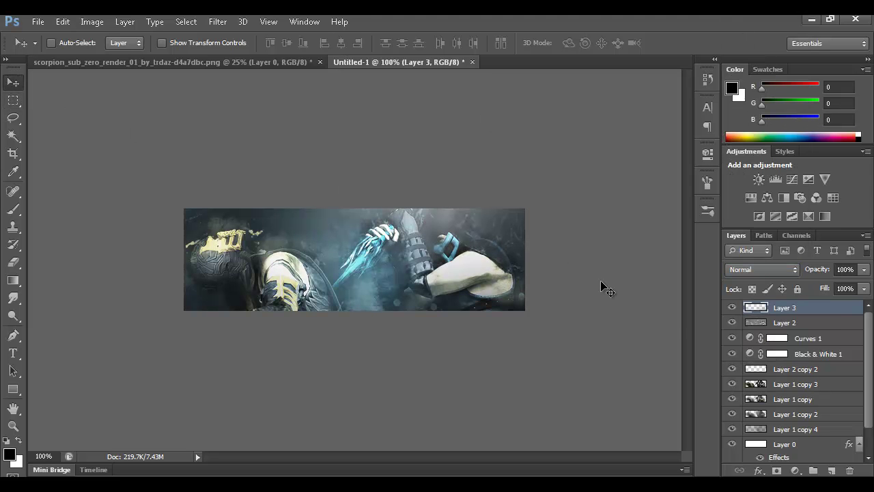
- Add a new layer above Layer 3 and marquee-select a very thin horizontal strip across the banner's full width near the top
left_click(832, 471)
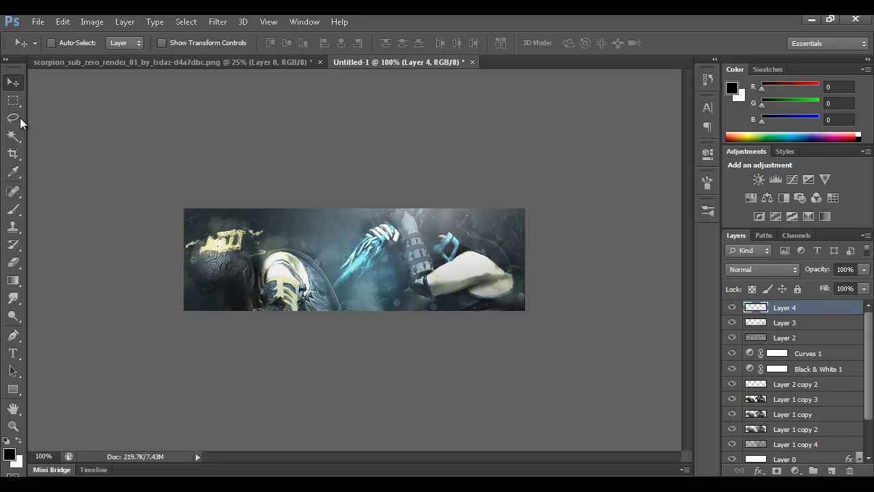
left_click_drag(13, 100, 61, 102)
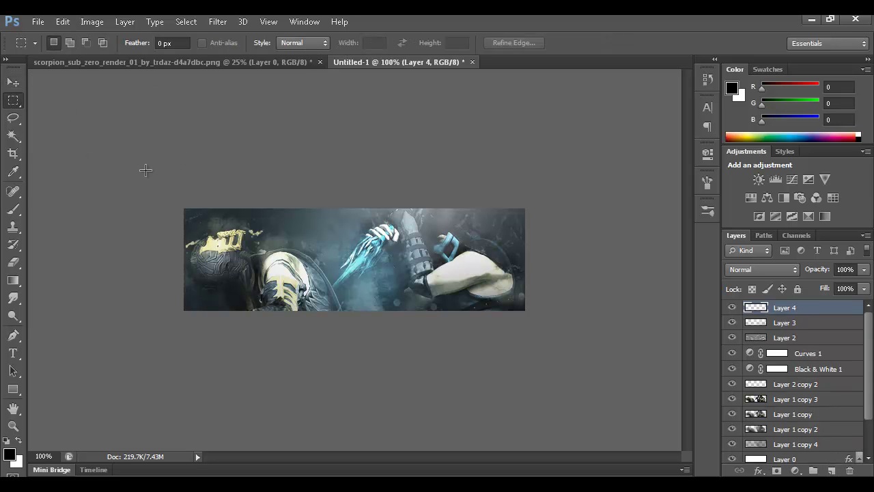
left_click_drag(170, 225, 564, 227)
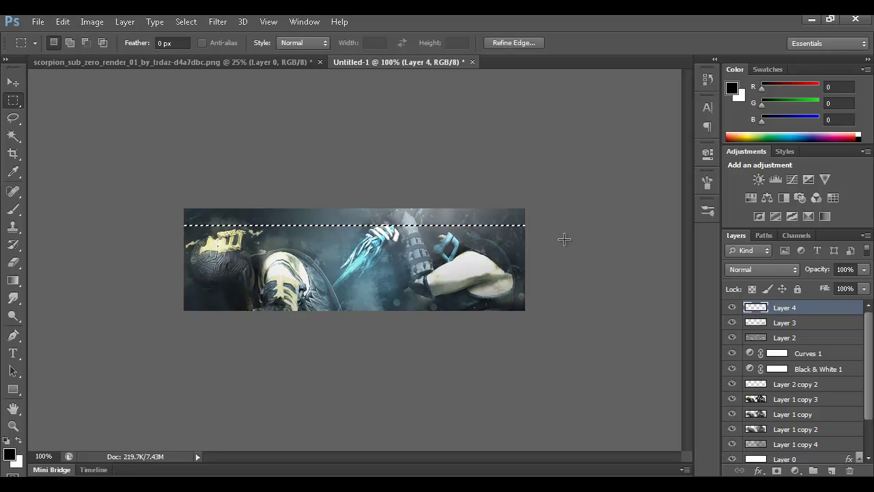
- Fill the thin strip selection with black (000000) at 100% opacity and deselect it
key("shift+F5")
left_click(516, 162)
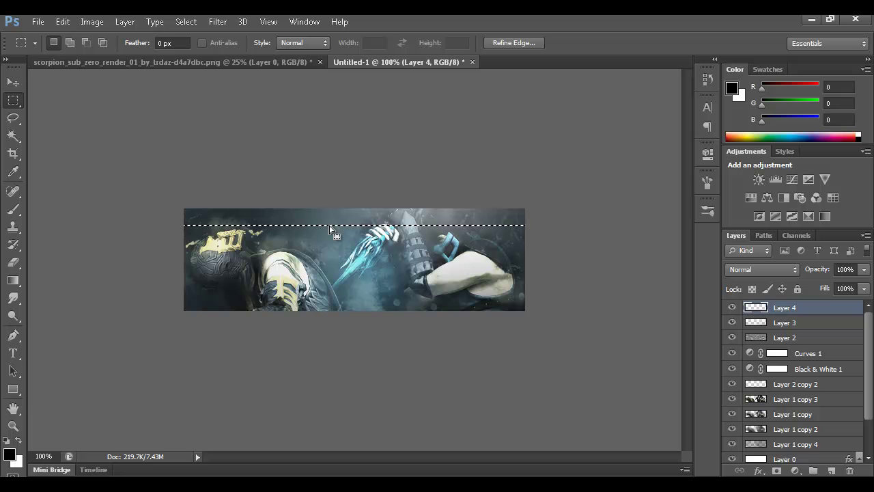
left_click(62, 21)
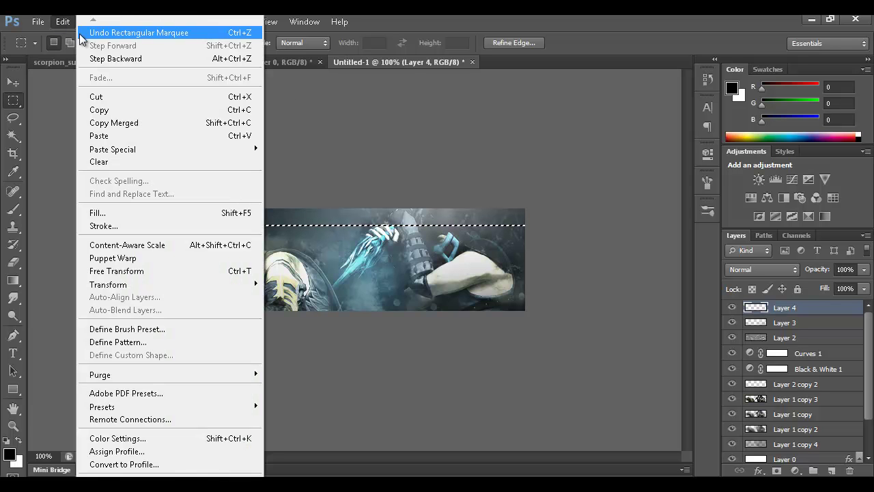
left_click(109, 213)
left_click(423, 153)
left_click(423, 151)
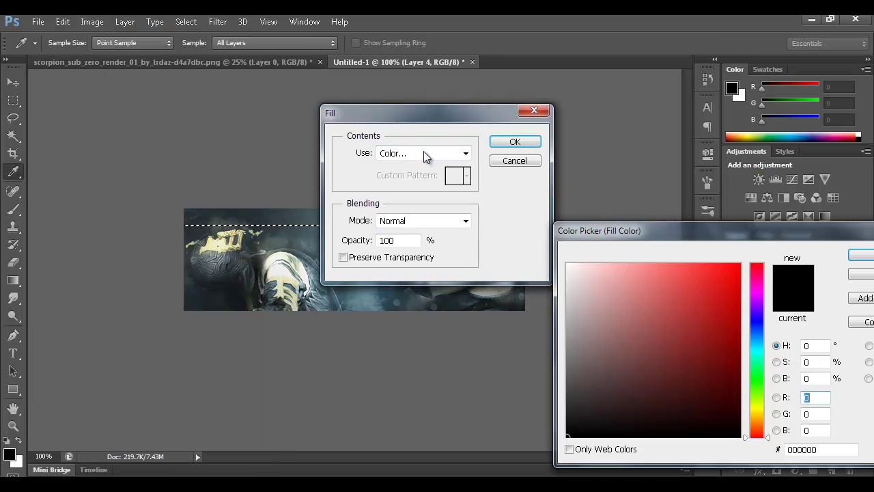
left_click(860, 255)
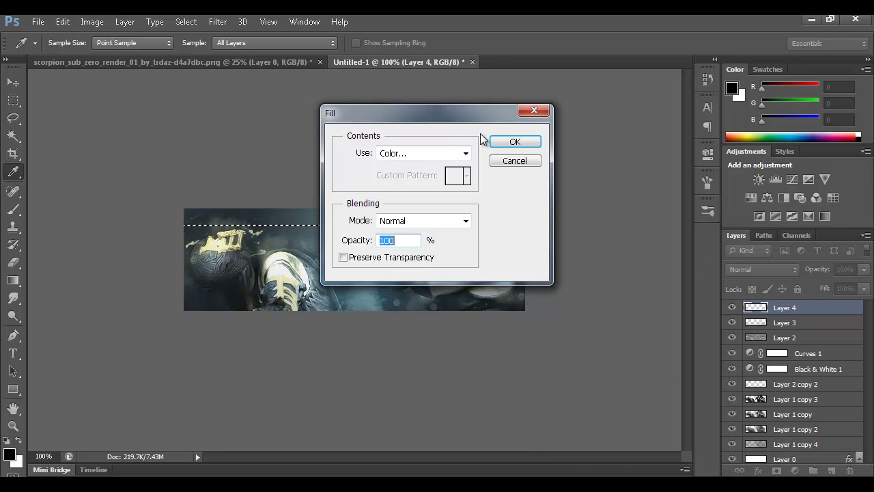
left_click(514, 141)
key("ctrl+d")
- Move the black line on Layer 4 up to the banner's top edge as a thin border
key("z")
left_click(398, 227)
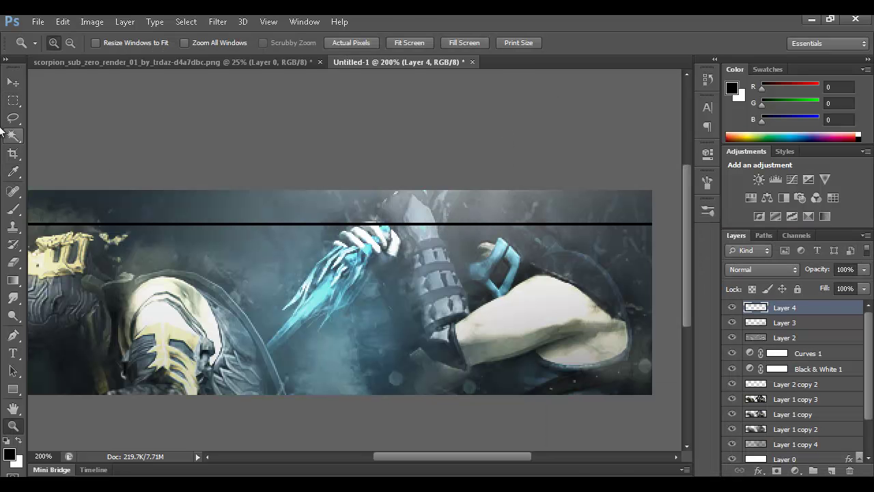
left_click(11, 88)
key("ctrl+t")
left_click_drag(309, 225, 311, 228)
key("Return")
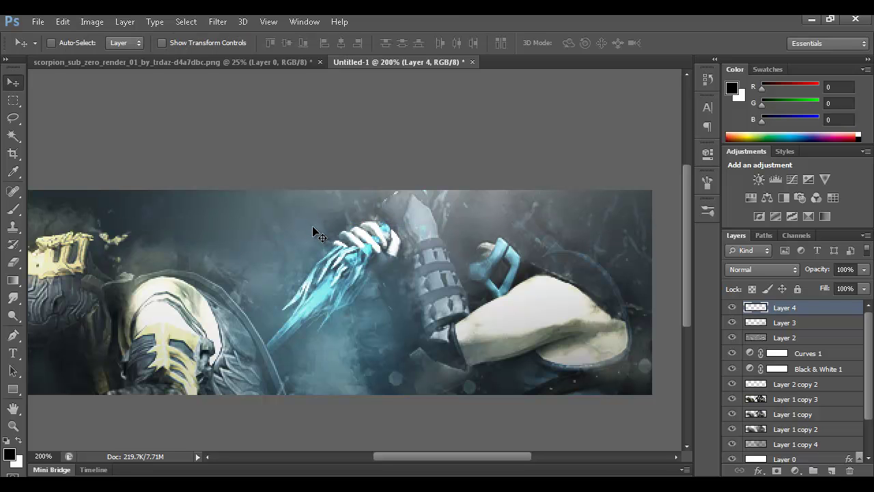
key("shift+Up")
key("shift+Up")
key("Up")
key("Up")
key("Up")
key("Up")
key("Up")
key("Up")
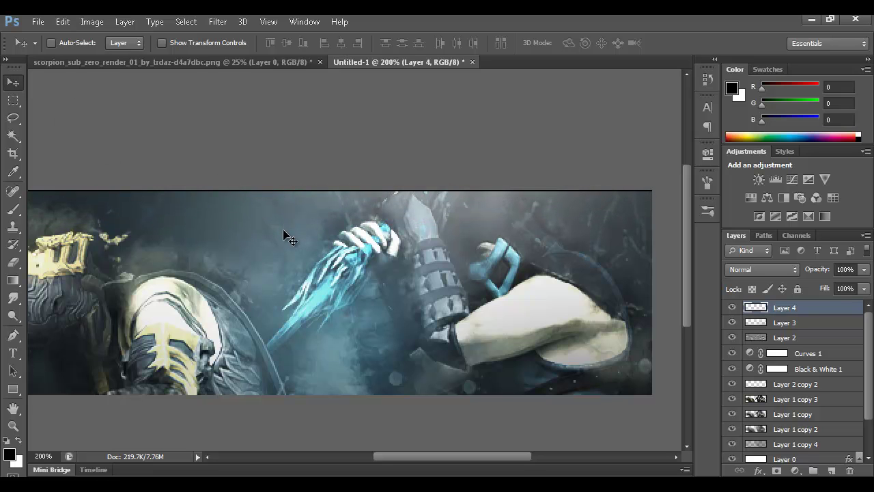
- Duplicate the black border line and place the copy along the banner's bottom edge
left_click_drag(231, 239, 339, 230)
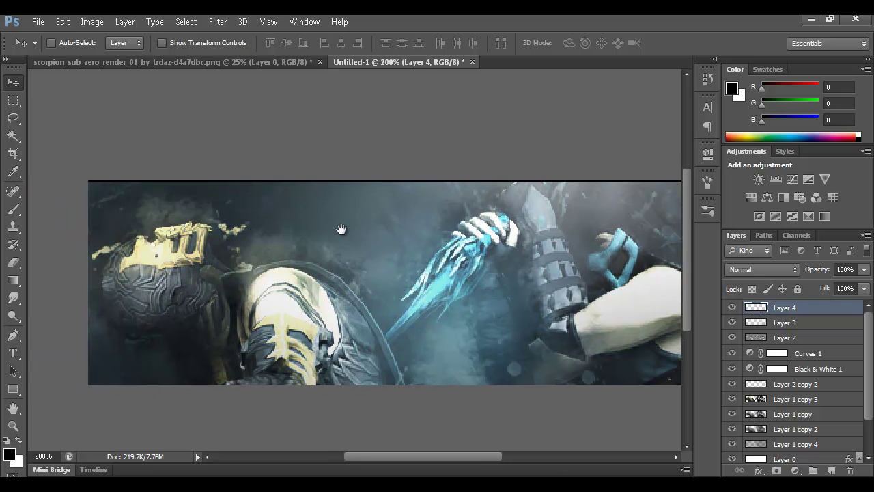
left_click_drag(338, 199, 333, 399)
key("z")
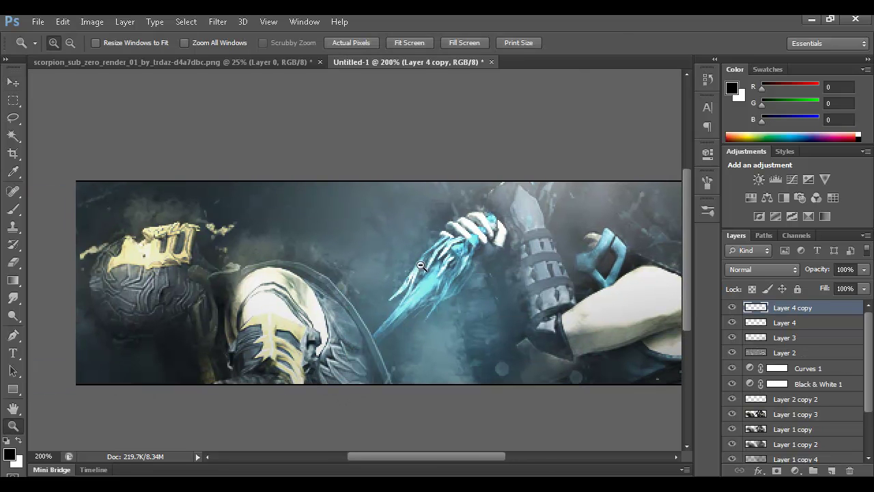
left_click(422, 259, "alt")
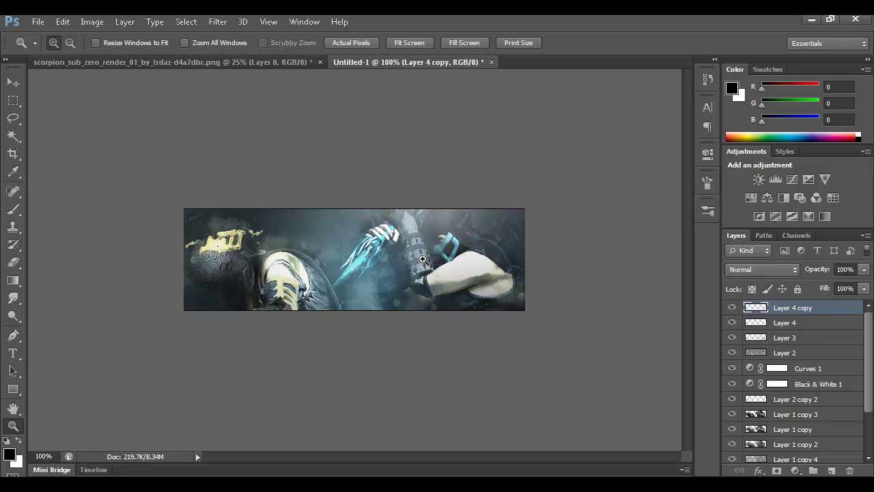
- Merge the two border line layers into one and lower the merged layer's opacity to 49%
left_click(754, 321, "shift")
right_click(771, 319)
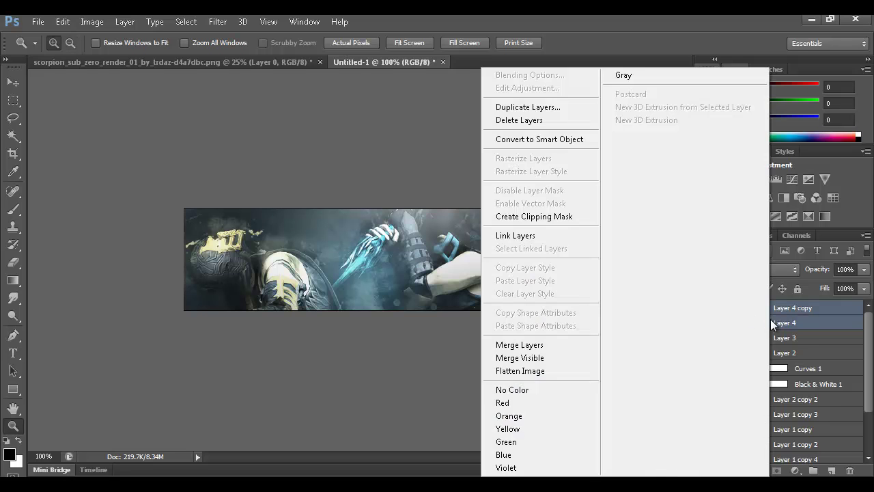
left_click(553, 345)
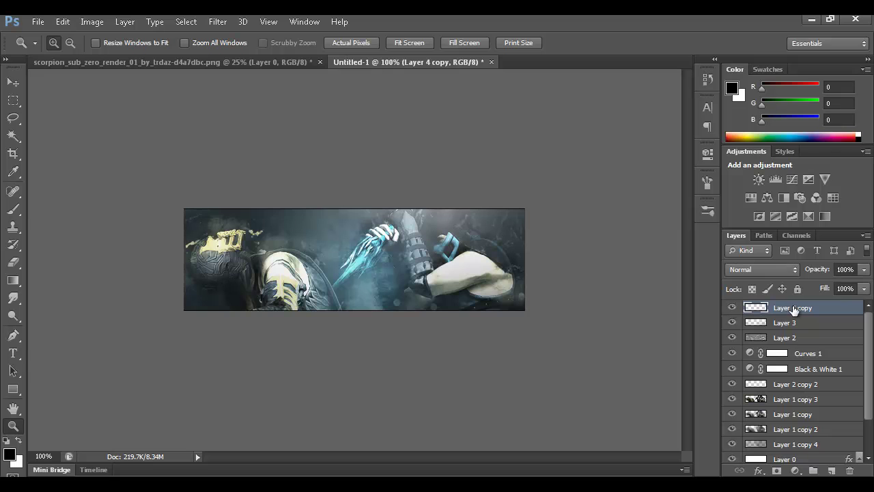
left_click_drag(813, 272, 778, 272)
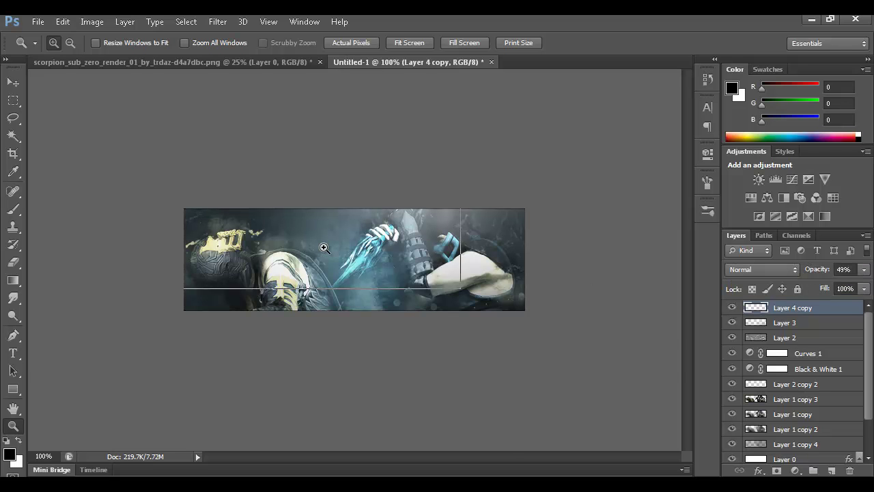
- Add the black text "SUB ZERO" in Trajan Pro Regular, 13 pt, in the dark area above Scorpion's shoulder
left_click(322, 246)
left_click_drag(107, 186, 355, 379)
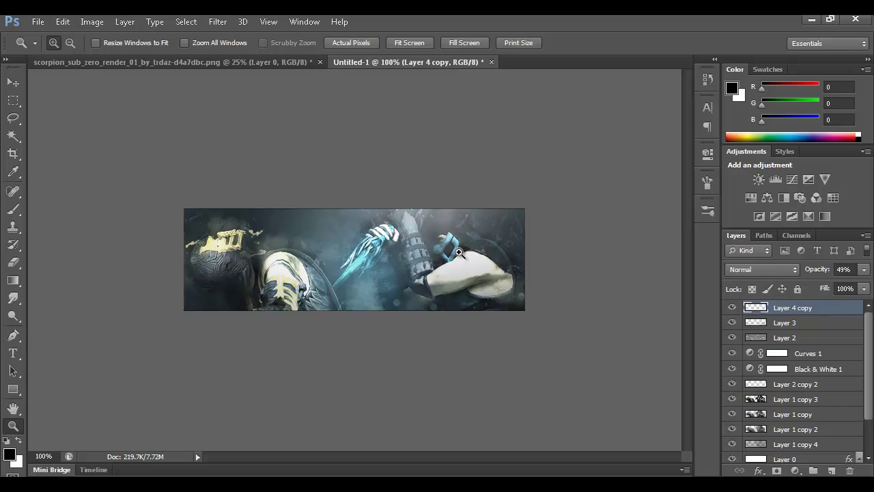
left_click_drag(355, 237, 301, 249)
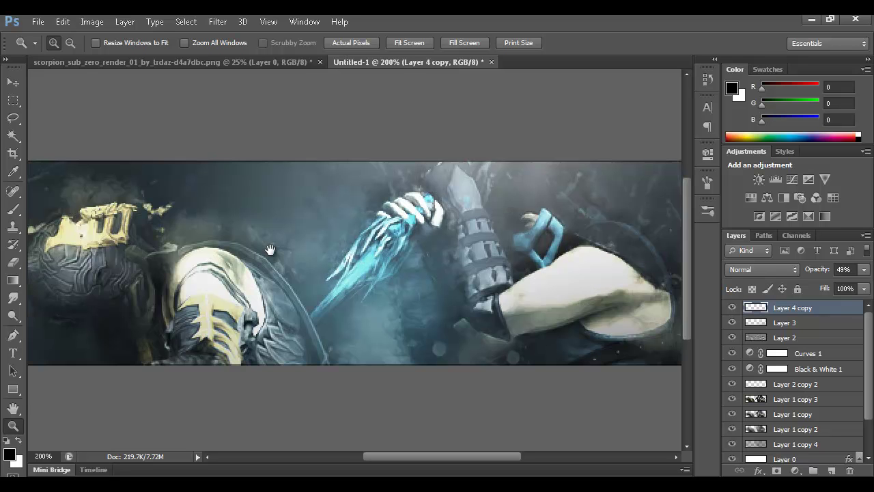
key("t")
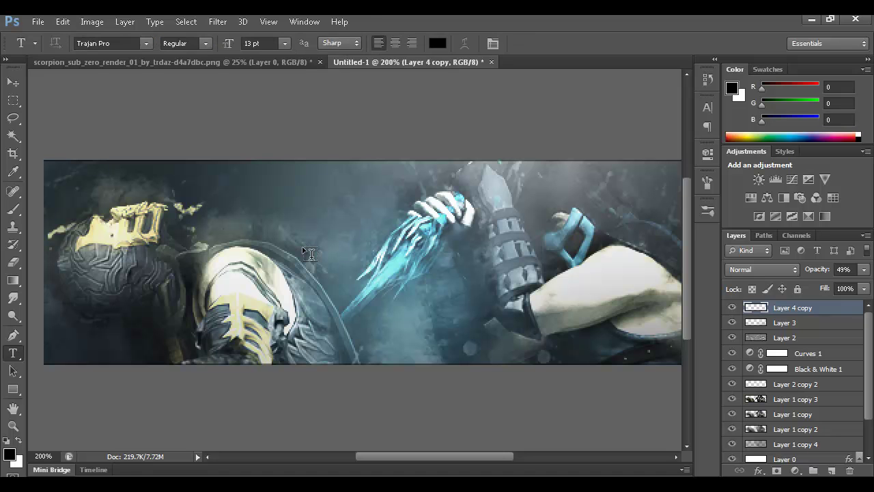
left_click(276, 197)
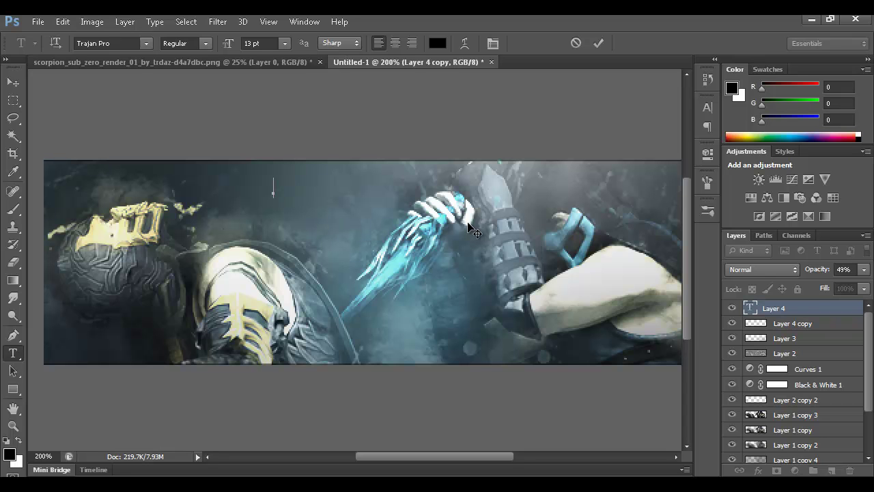
type("SUB-ZERO")
key("BackSpace")
key("BackSpace")
key("BackSpace")
key("BackSpace")
key("BackSpace")
type("ZERO")
left_click(13, 82)
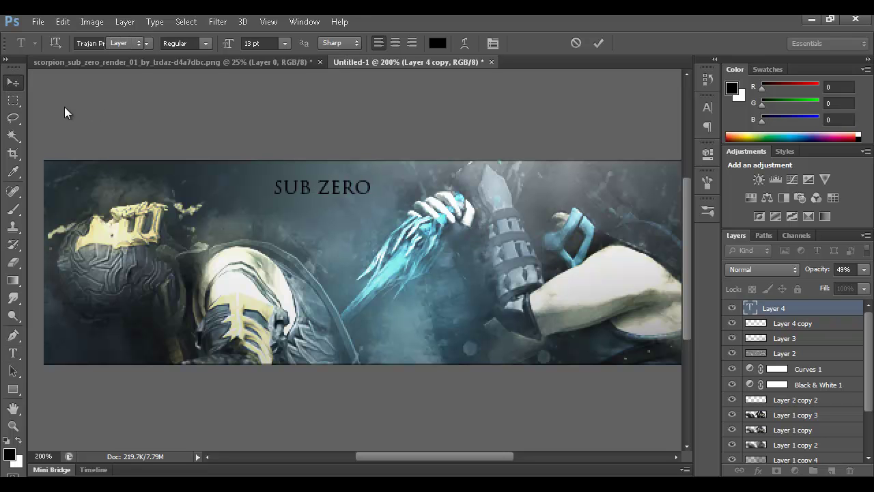
- Try the SUB ZERO text in the banner's lower right area over Sub-Zero and hide its layer
left_click_drag(353, 194, 319, 202)
left_click(437, 227, "alt")
left_click(268, 21)
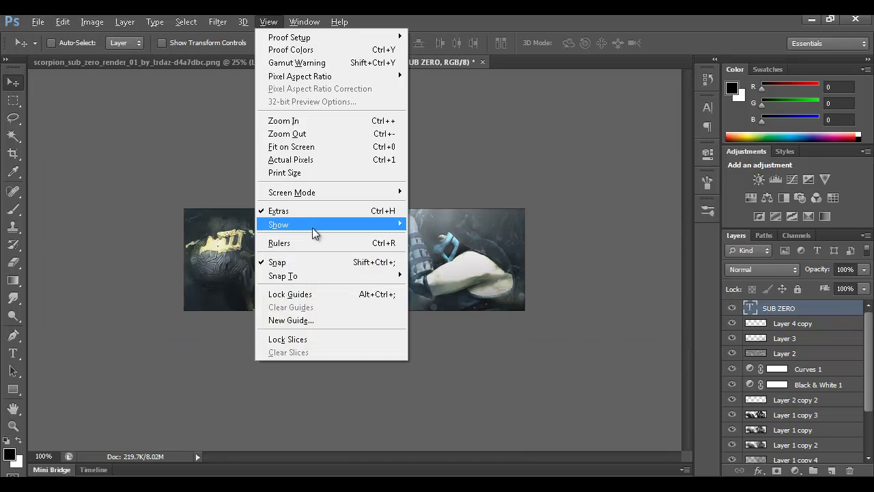
left_click(218, 21)
left_click_drag(320, 224, 474, 300)
left_click(731, 308)
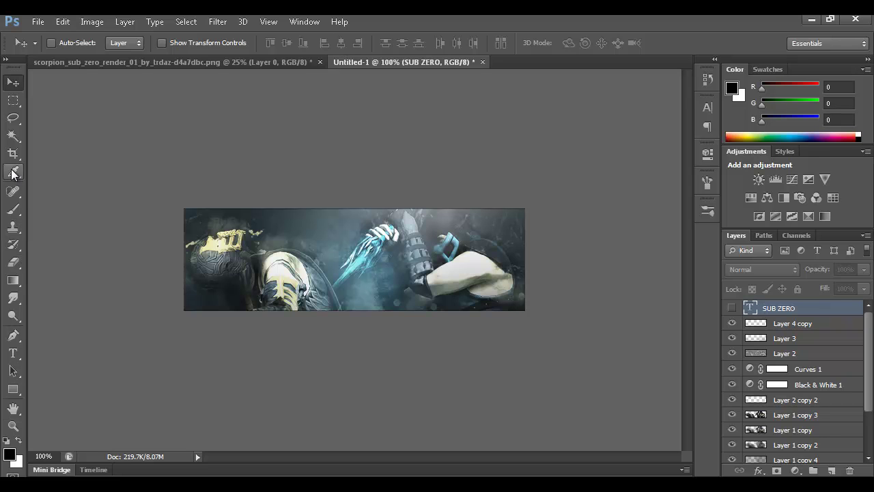
- Crop the document to the existing canvas bounds, deleting the layer pixels that extend outside the banner
key("z")
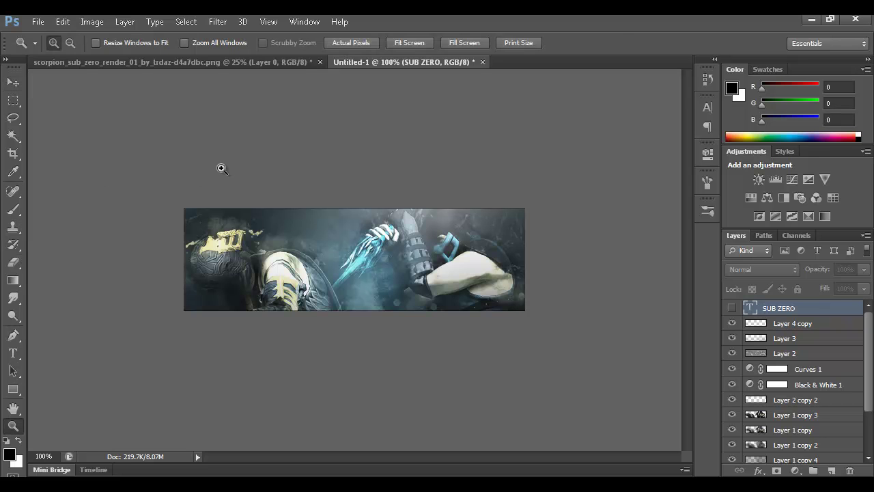
left_click(13, 154)
left_click(304, 271)
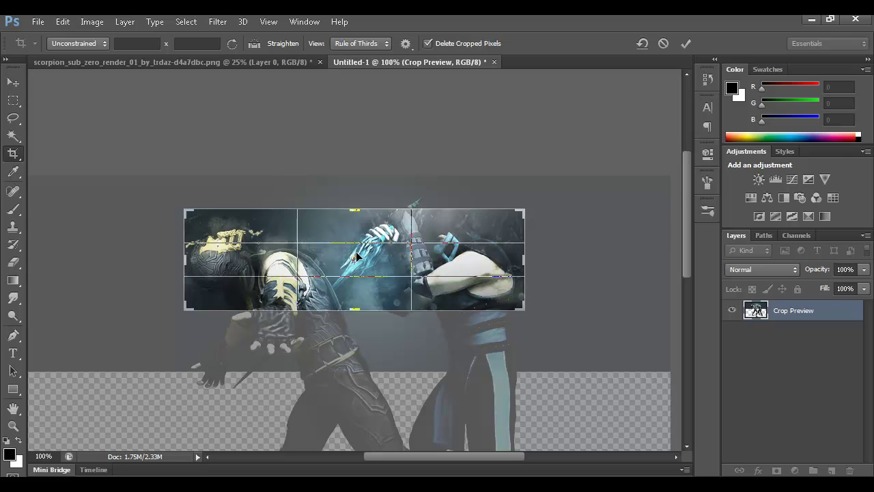
key("Return")
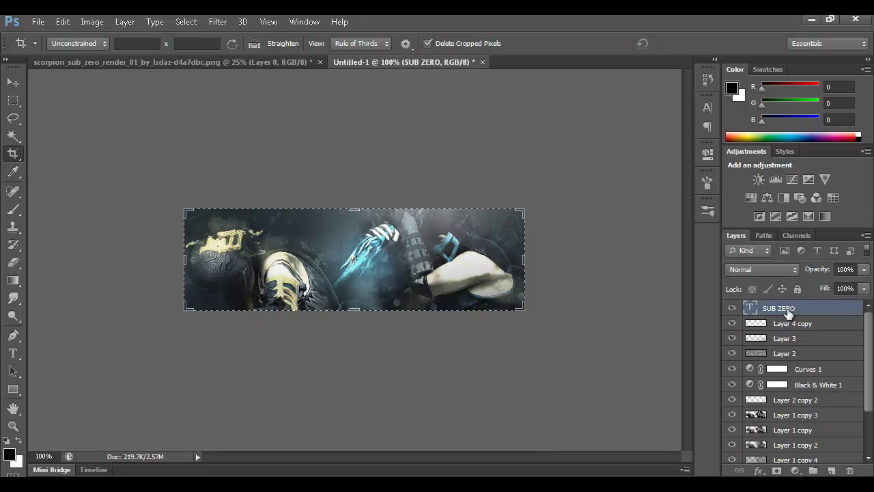
- Move the SUB ZERO text to the dark area above Scorpion's shoulder and undo the extra nudge
left_click(12, 83)
left_click_drag(454, 300, 298, 228)
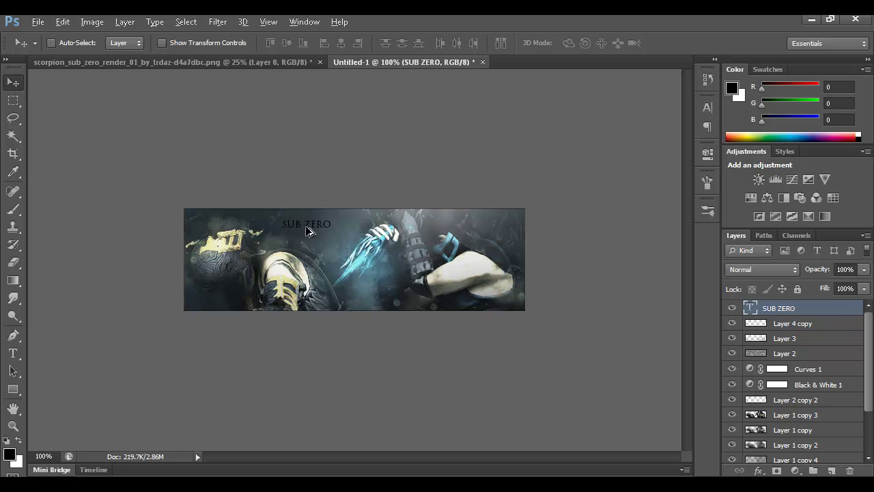
left_click_drag(311, 231, 313, 233)
key("ctrl+z")
- Duplicate the SUB ZERO text layer and hide the copy
key("ctrl+j")
left_click(731, 308)
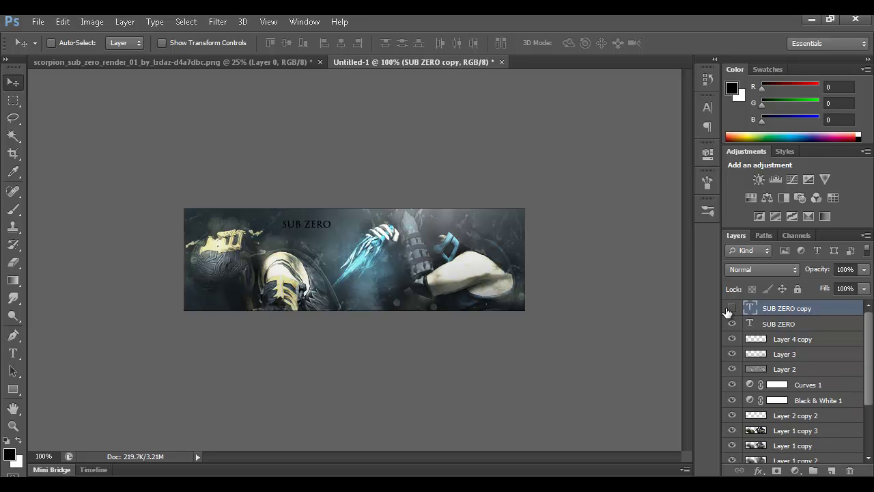
- Nudge the original SUB ZERO text slightly left and set its layer's blend mode to Overlay
left_click(774, 325)
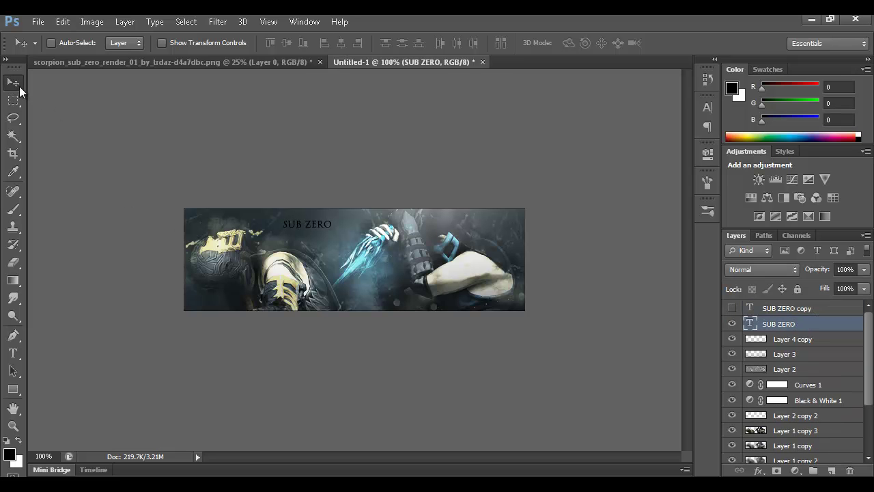
key("Left")
key("Left")
left_click(757, 269)
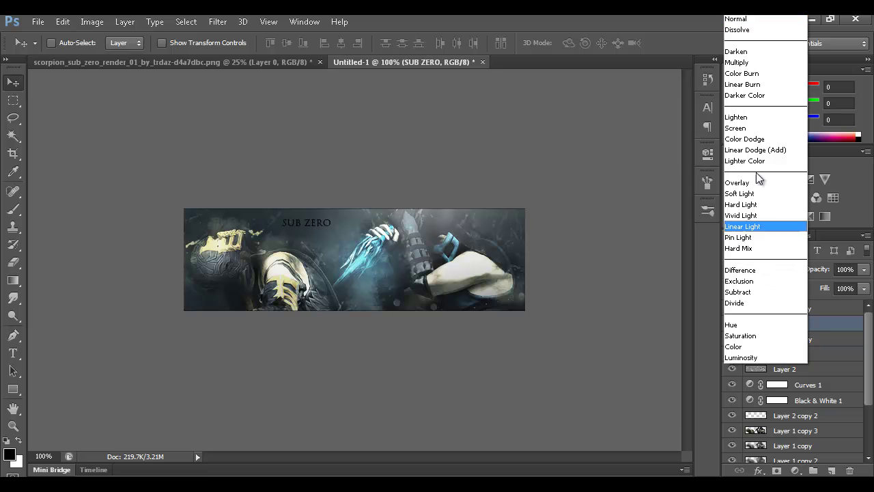
left_click(749, 182)
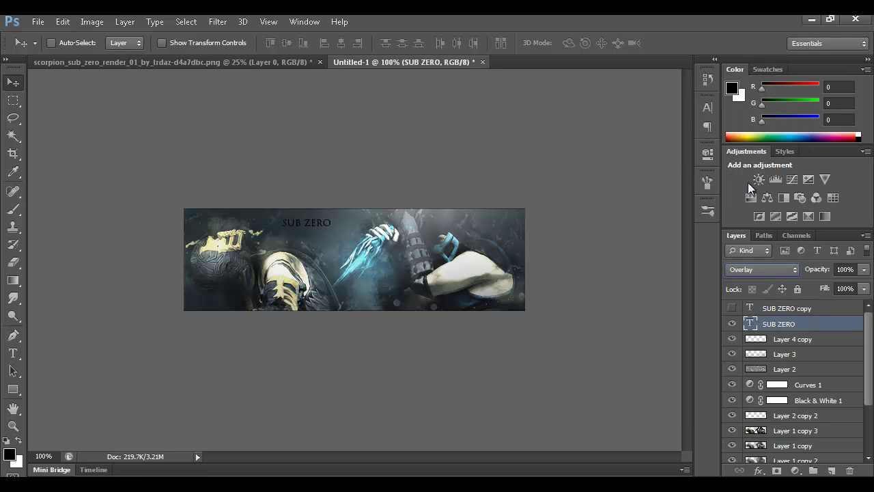
key("shift+minus")
key("shift+equal")
- Show the duplicate SUB ZERO text layer and replace its text with FINISH HIM
left_click(787, 311)
left_click(733, 308)
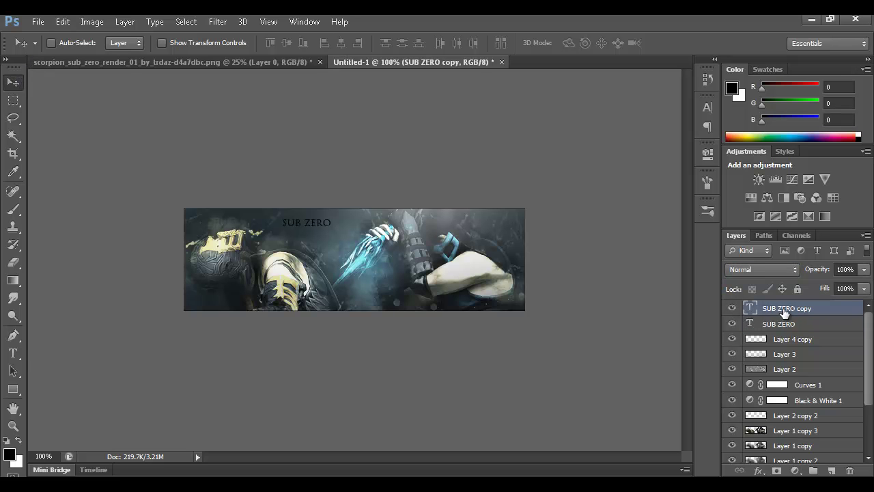
double_click(750, 311)
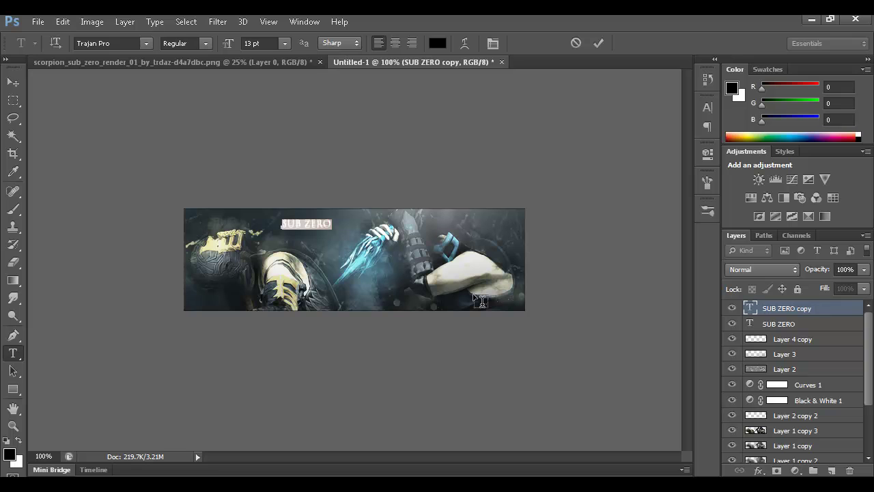
key("Left")
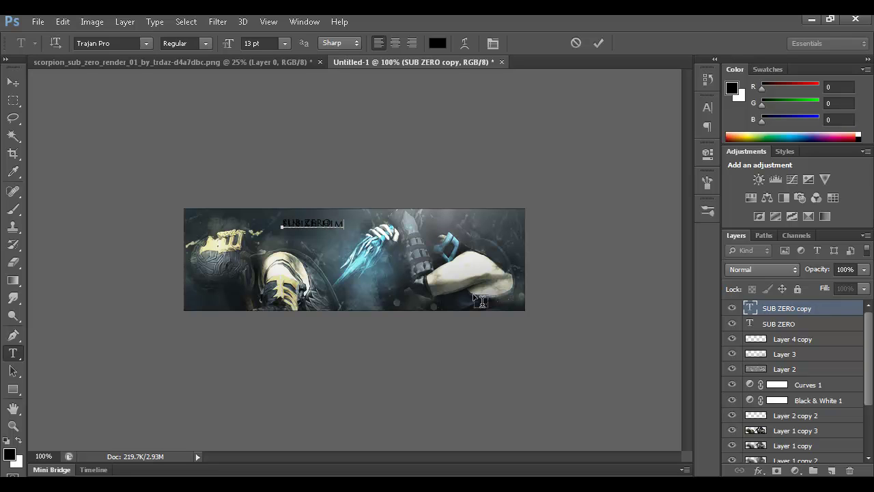
left_click(13, 82)
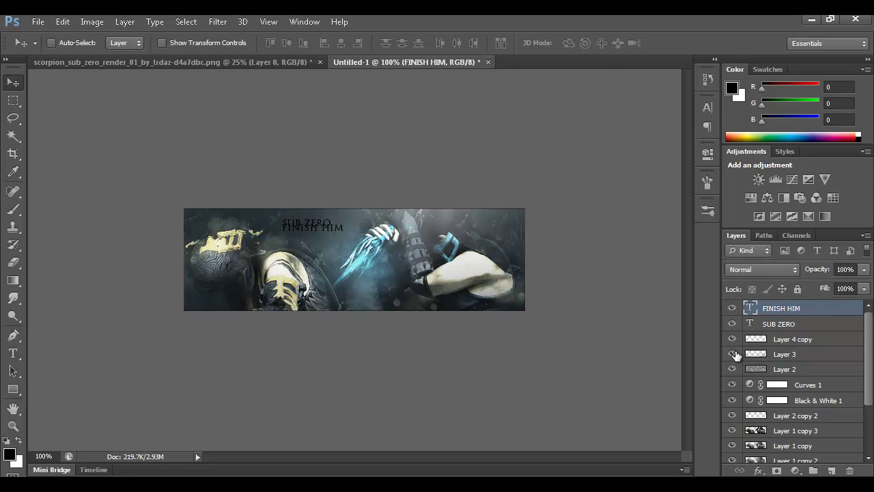
- Reduce the FINISH HIM font size and place the text just below SUB ZERO, offset slightly to the right
double_click(750, 308)
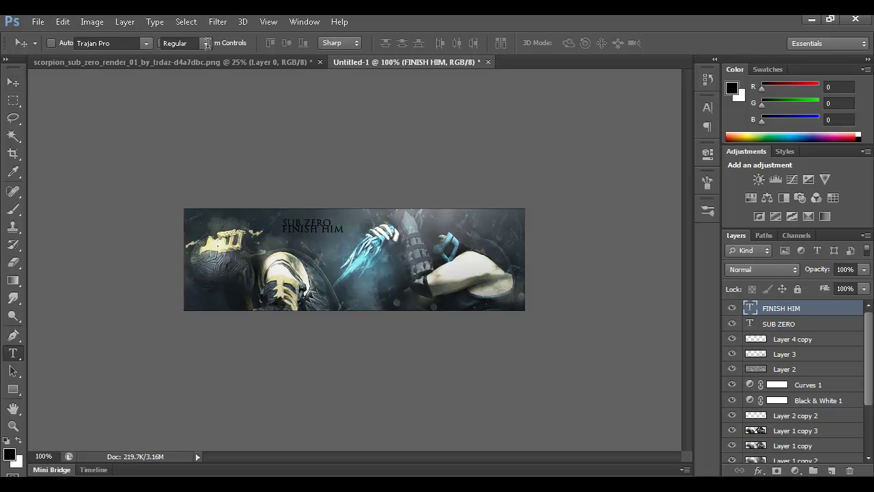
left_click(254, 43)
key("Down")
key("Down")
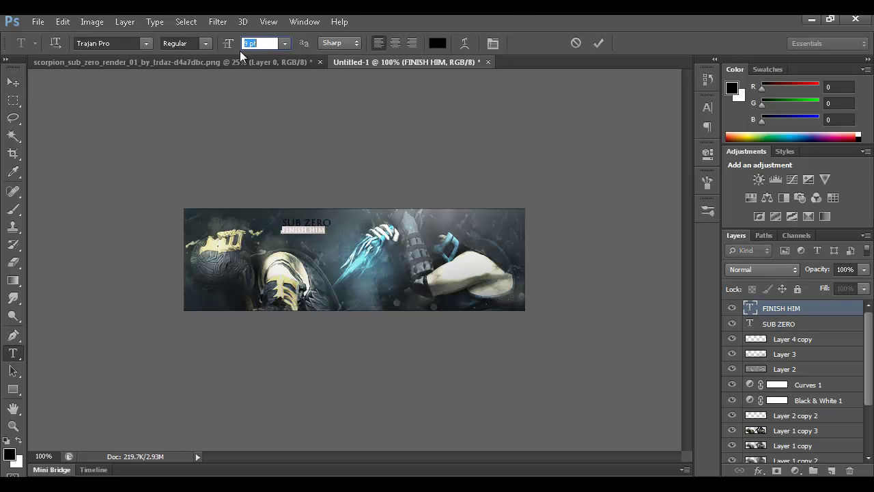
left_click(11, 81)
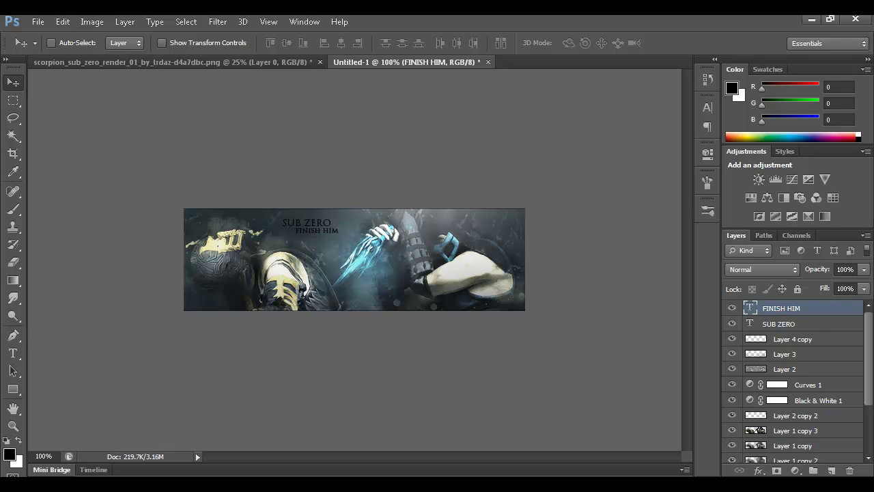
- Reposition the SUB ZERO and FINISH HIM text layers together slightly to the right above Scorpion's shoulder
left_click(809, 324, "shift")
left_click_drag(359, 267, 362, 270)
key("Up")
key("Up")
key("Up")
key("Up")
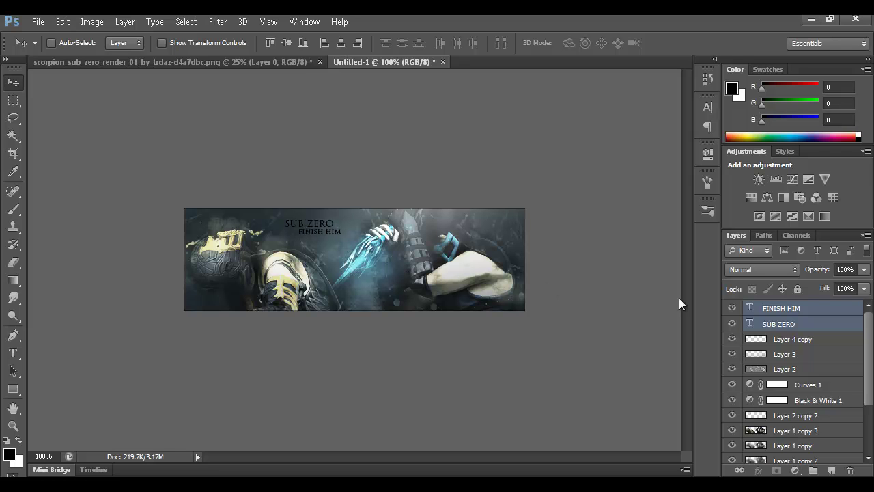
- Set the FINISH HIM text layer's blend mode to Overlay
left_click(792, 322)
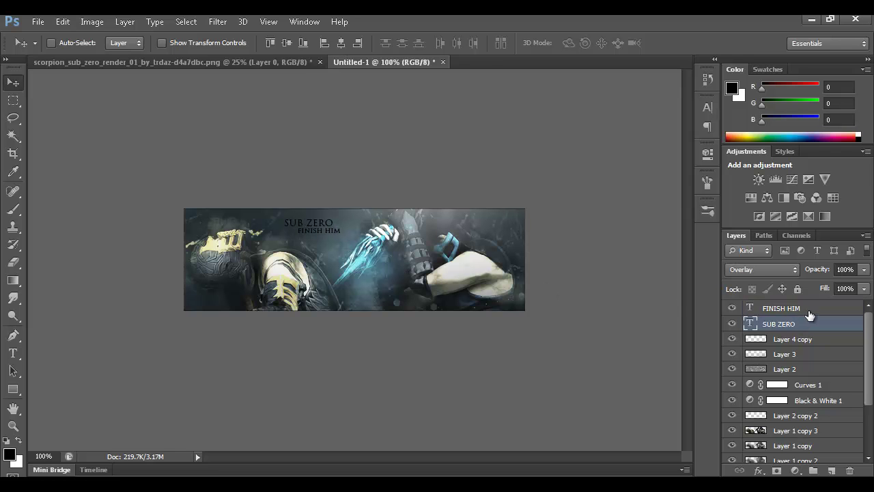
left_click(797, 309)
left_click(761, 269)
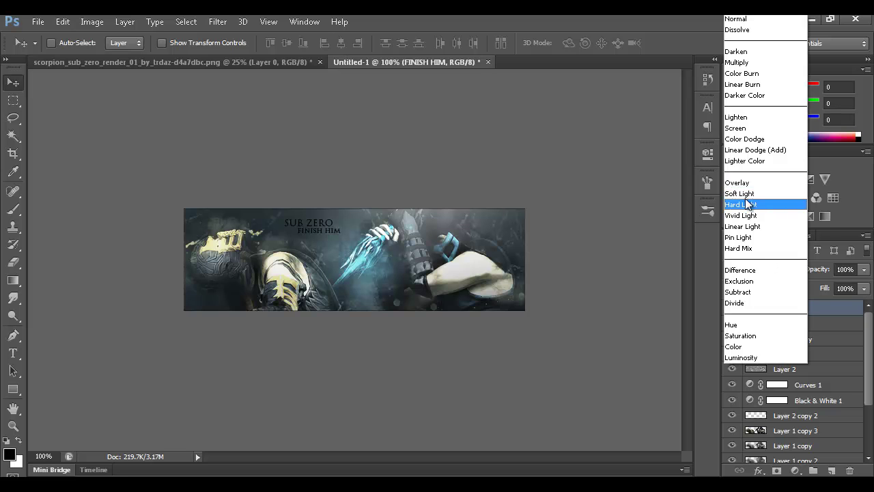
left_click(745, 185)
left_click(775, 324)
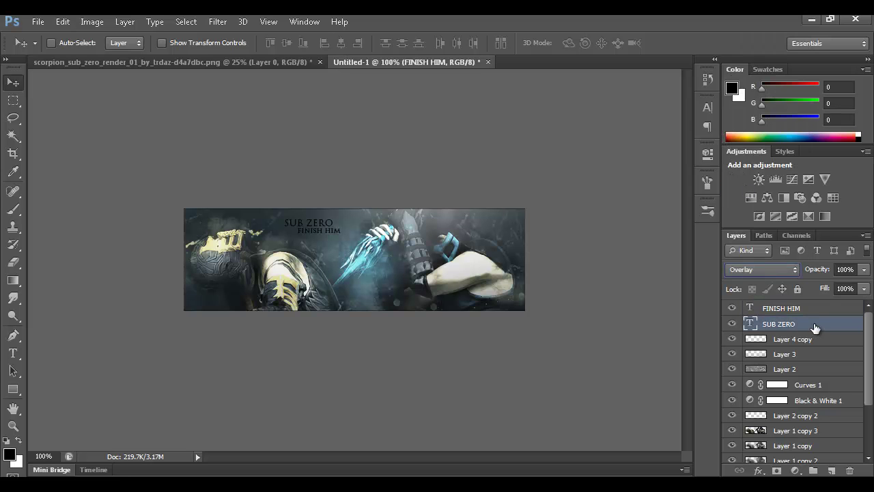
double_click(824, 325)
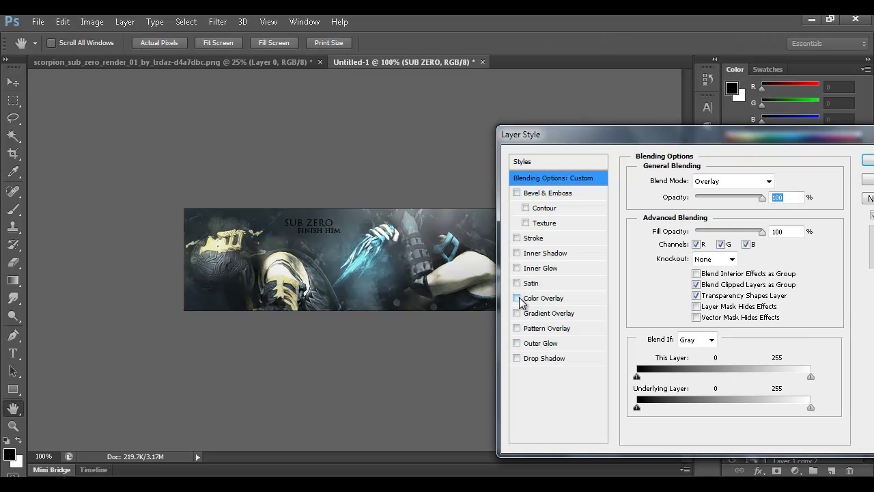
left_click(544, 299)
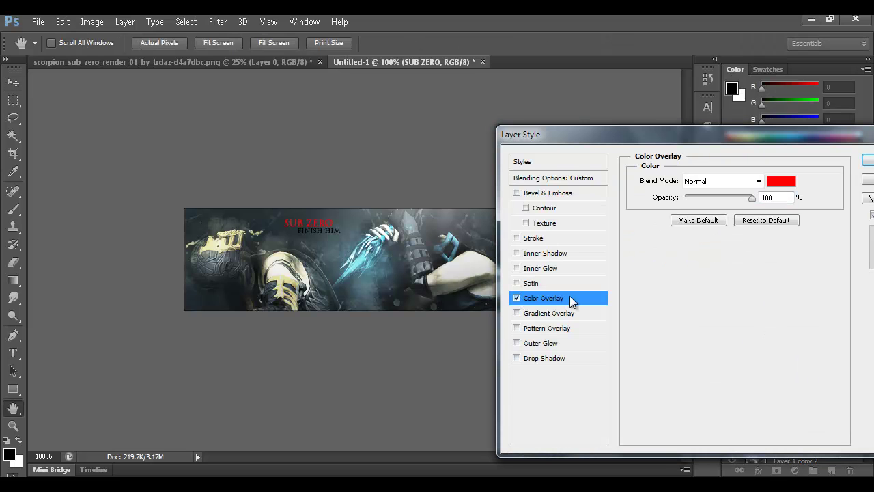
left_click(708, 182)
left_click(709, 184)
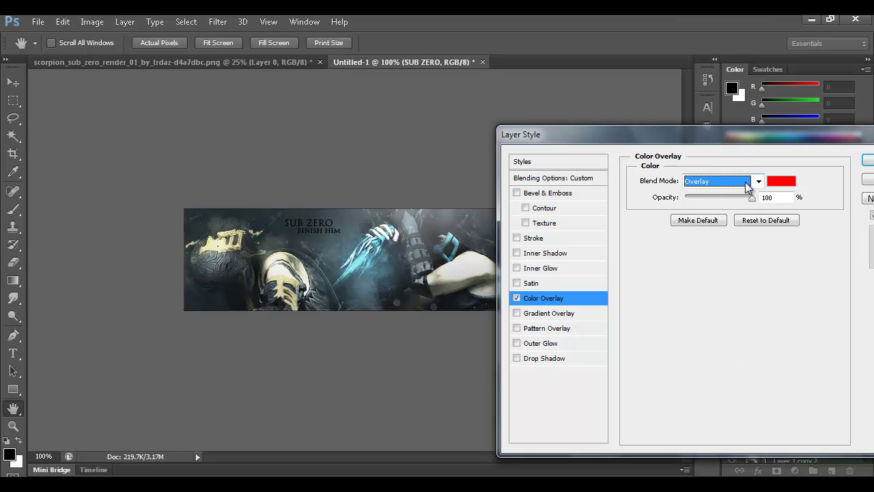
left_click(781, 181)
left_click(410, 226)
left_click(622, 328)
left_click(626, 297)
left_click(487, 300)
left_click(307, 263)
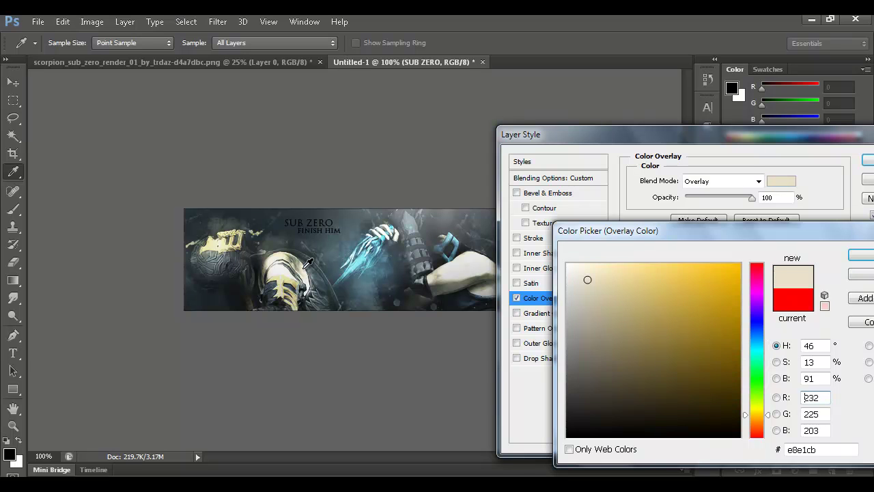
left_click(859, 274)
left_click(868, 179)
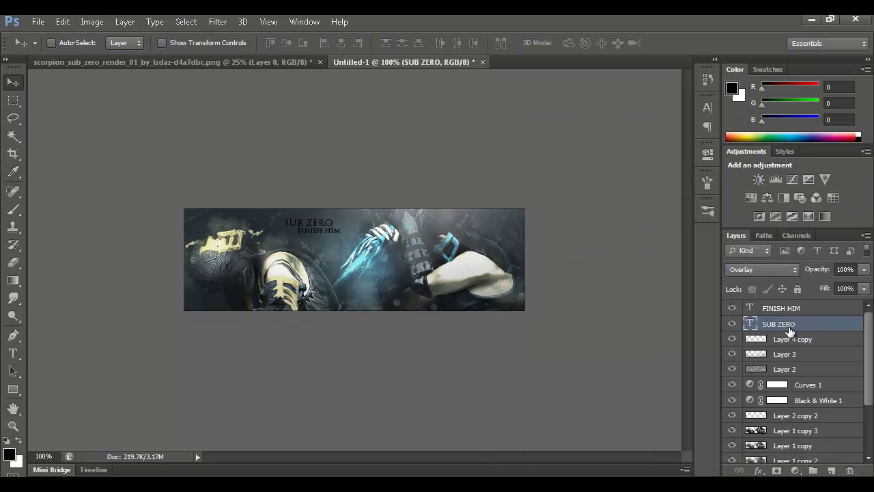
- Recolor both the SUB ZERO and FINISH HIM text to white, keeping both layers shown
double_click(751, 324)
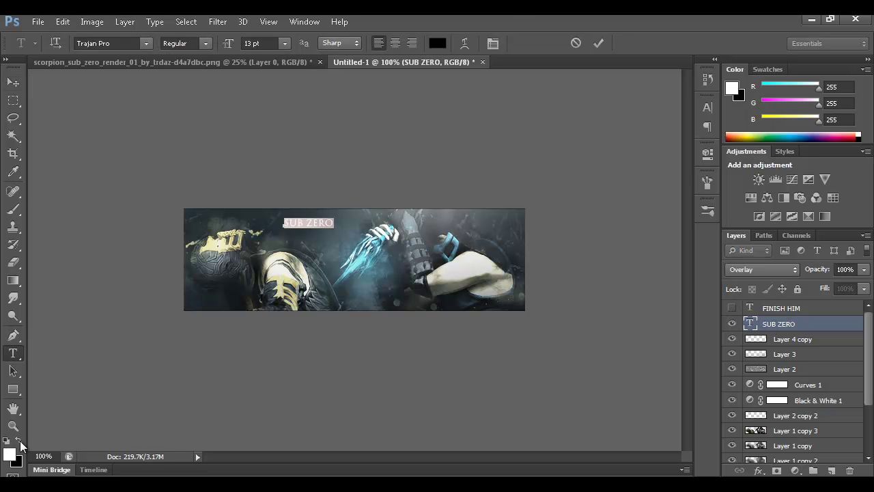
left_click(13, 82)
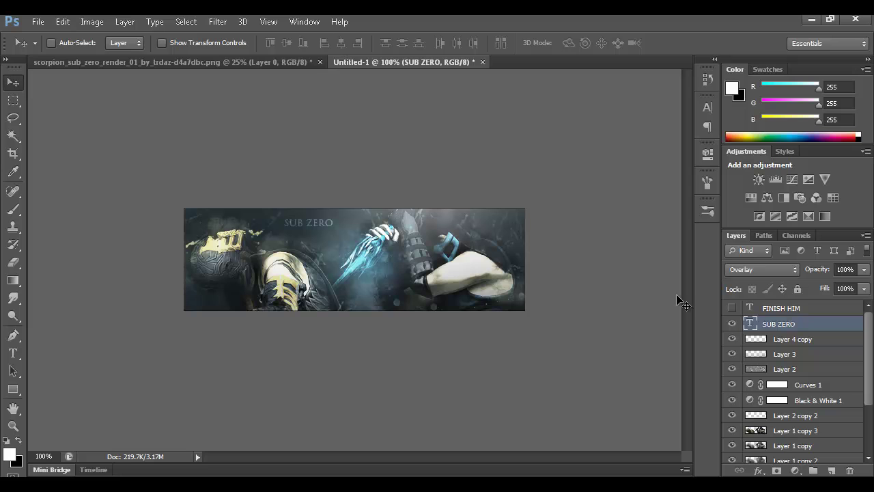
left_click(732, 309)
left_click(754, 311)
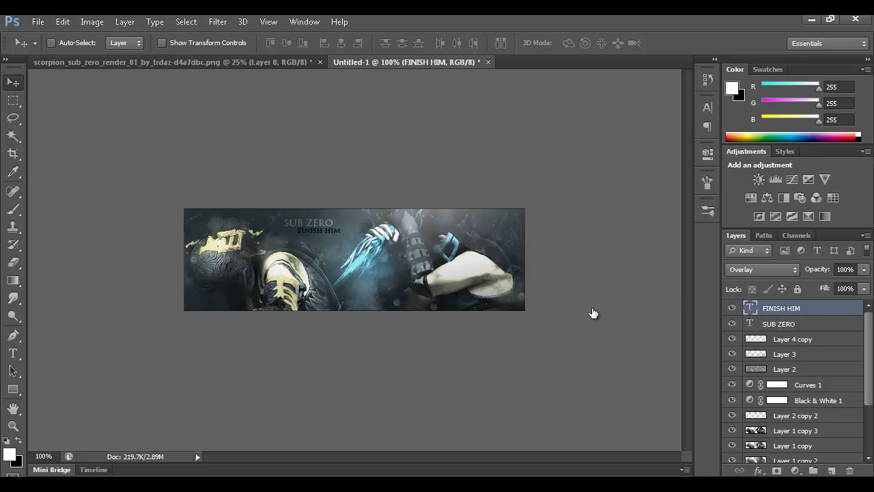
double_click(750, 308)
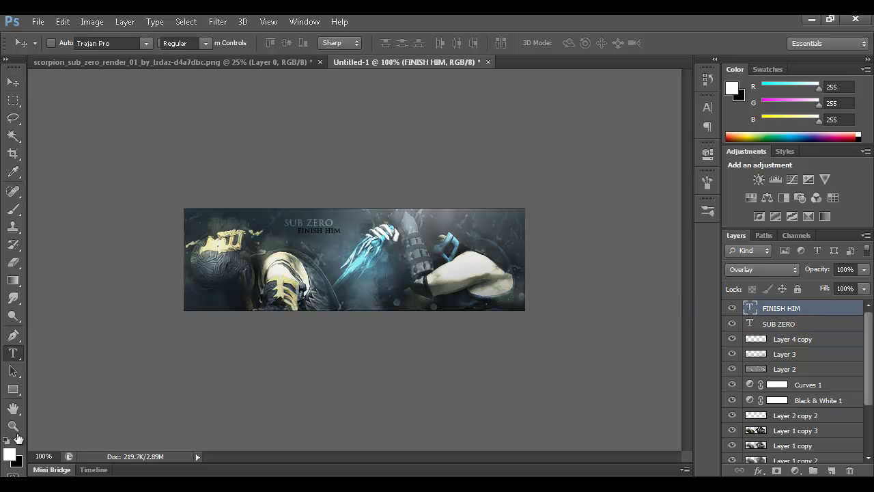
left_click(14, 82)
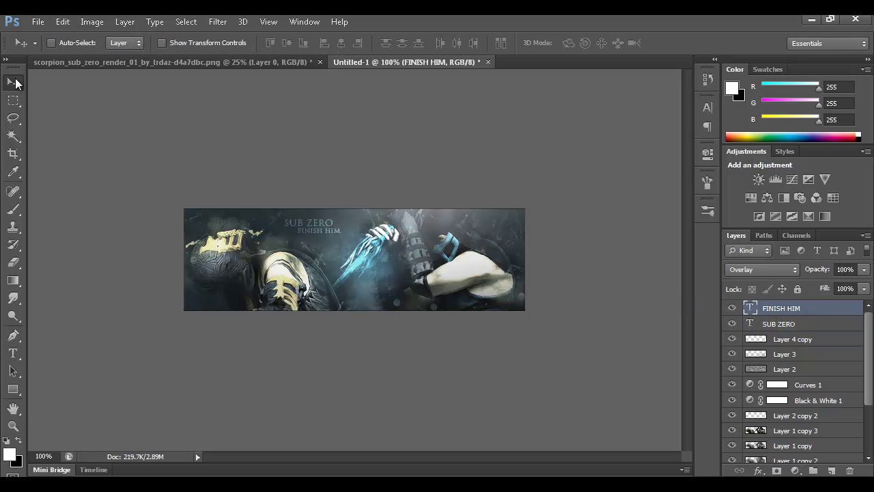
- Set the SUB ZERO text size to 15 pt and nudge the text slightly right
left_click(807, 325)
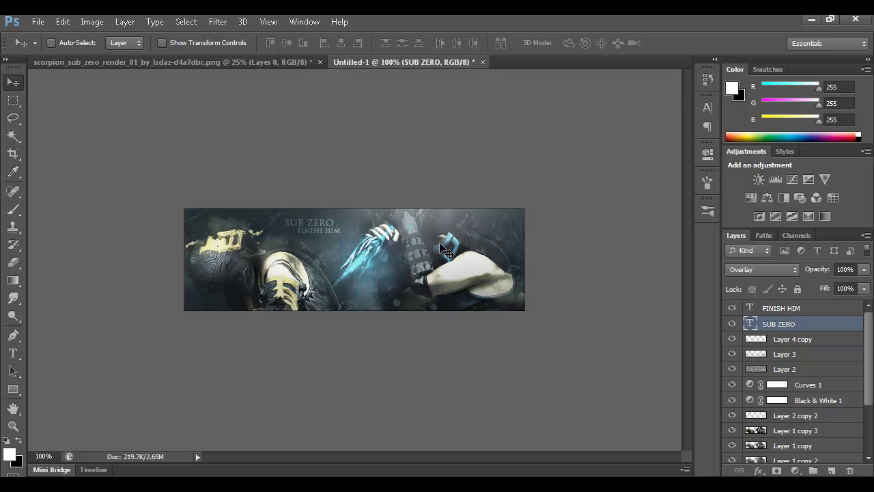
key("Right")
key("t")
key("Return")
left_click(252, 43)
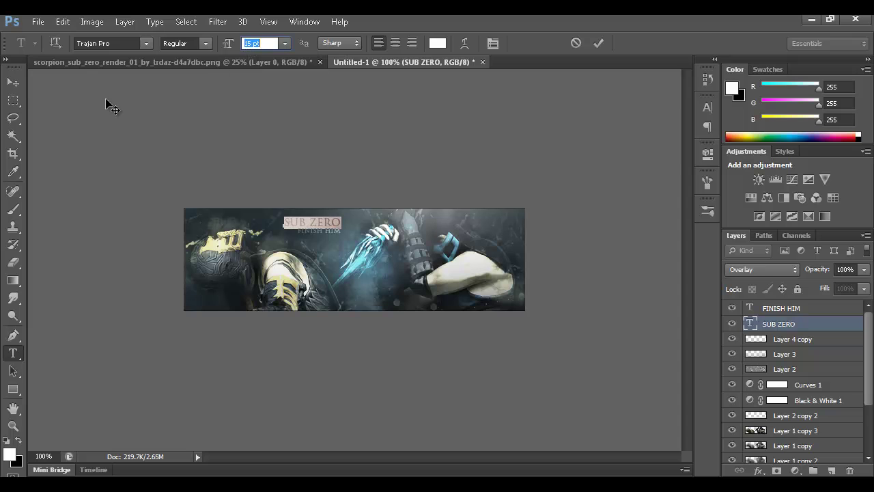
left_click(12, 83)
key("Right")
key("Right")
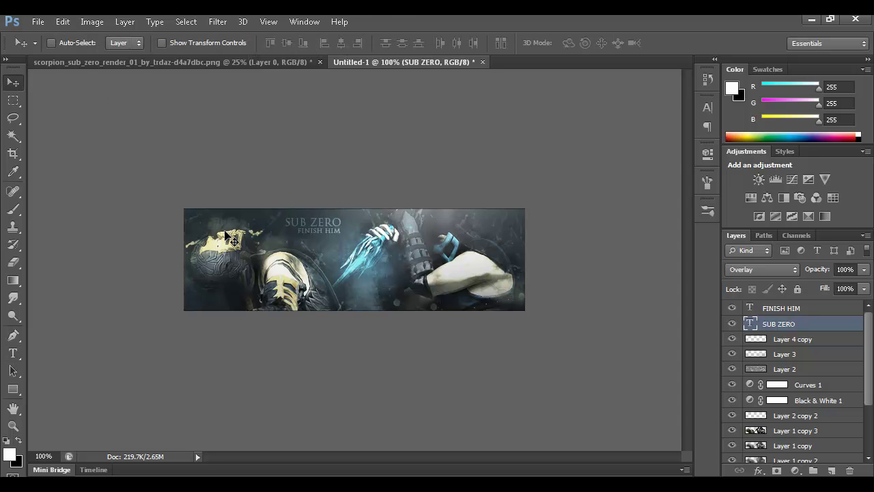
key("Right")
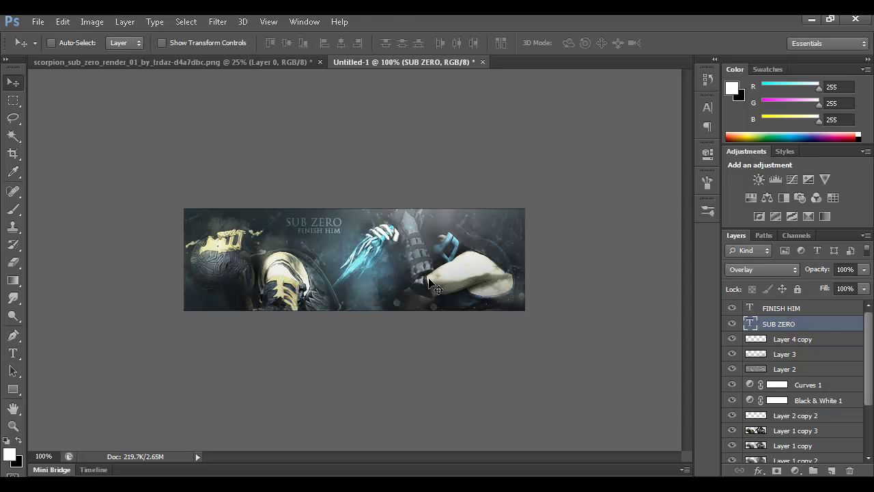
- Add a Color Overlay in Overlay blend mode to the SUB ZERO text, using light cyan 81e4ea sampled from Sub-Zero's icy hand
double_click(825, 329)
left_click(545, 301)
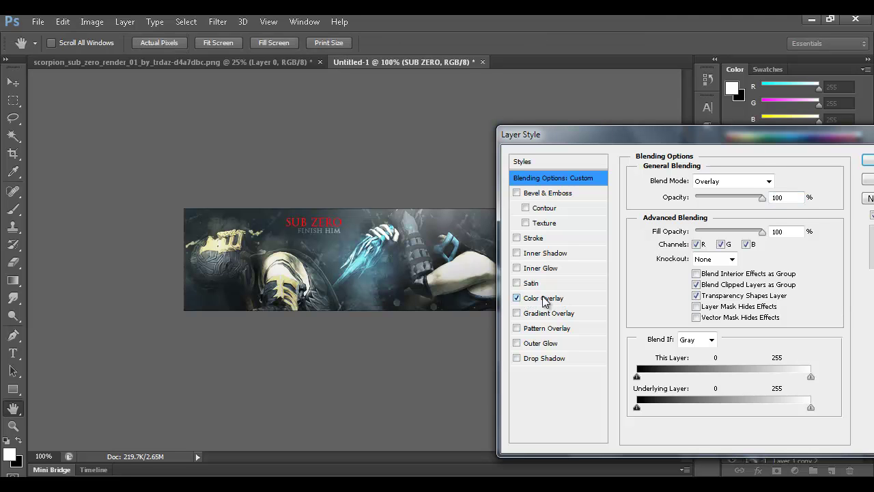
left_click(544, 298)
left_click(747, 181)
left_click(764, 195)
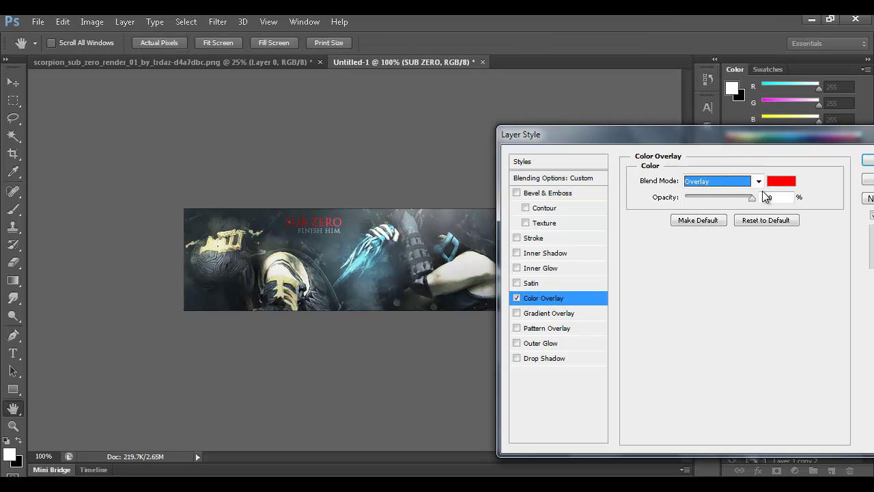
left_click(781, 181)
left_click(357, 215)
left_click(367, 240)
left_click(367, 240)
left_click(369, 250)
left_click(366, 249)
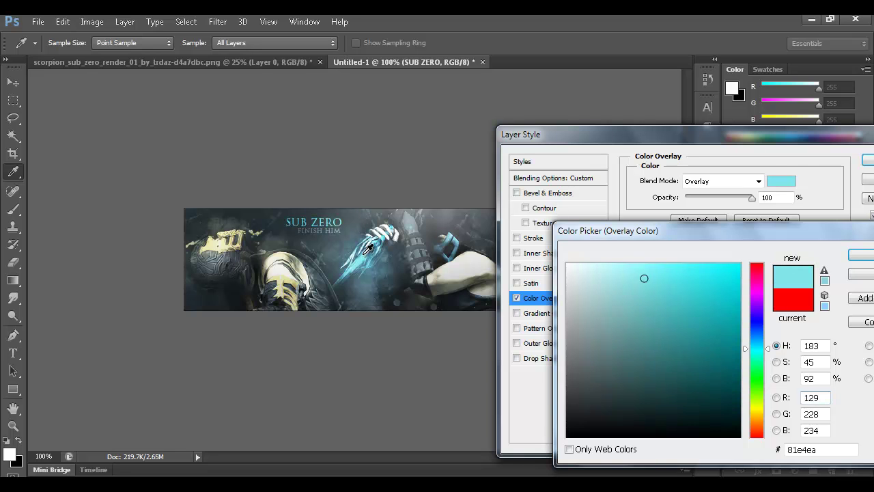
left_click(861, 254)
left_click(867, 159)
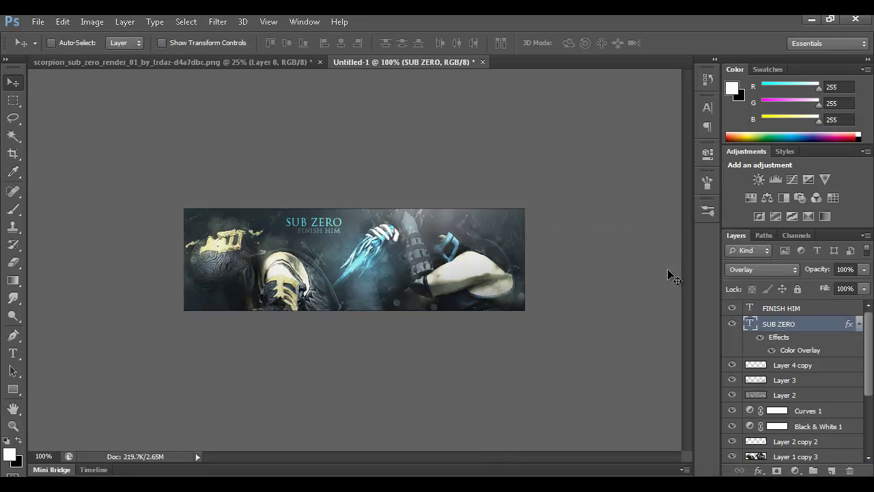
- Check the banner at different magnifications and nudge the SUB ZERO text slightly right
key("z")
left_click(379, 241, "alt")
left_click(370, 266)
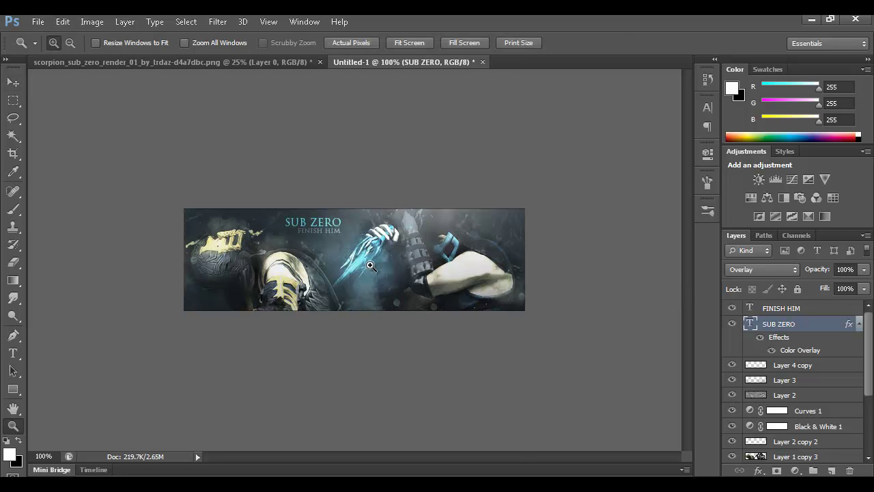
left_click(369, 266)
left_click(354, 283, "alt")
key("v")
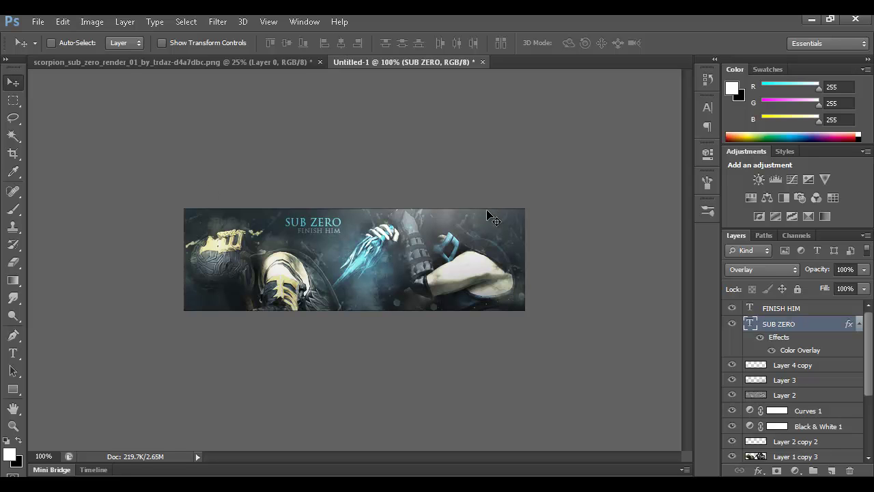
key("Right")
key("Right")
- Start opening a file and browse from the desktop to the Renders folder
left_click(38, 21)
left_click(41, 53)
left_click(340, 147)
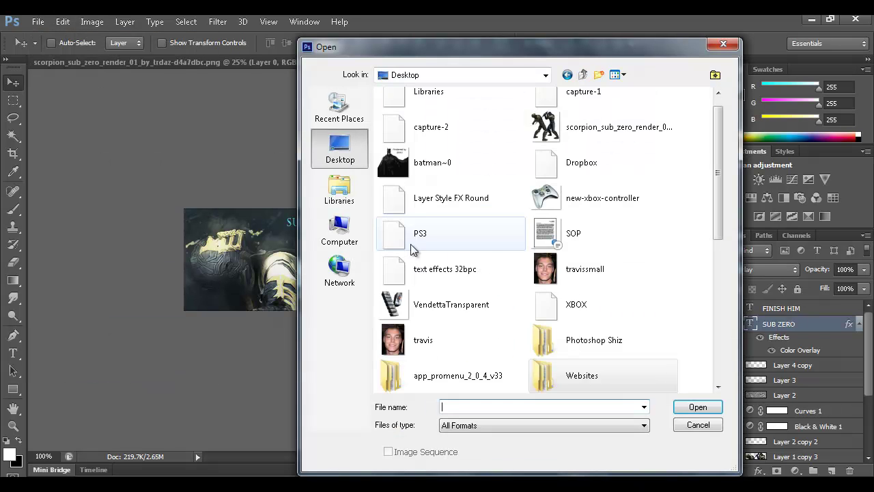
left_click(423, 339)
scroll(437, 349, "down", 3)
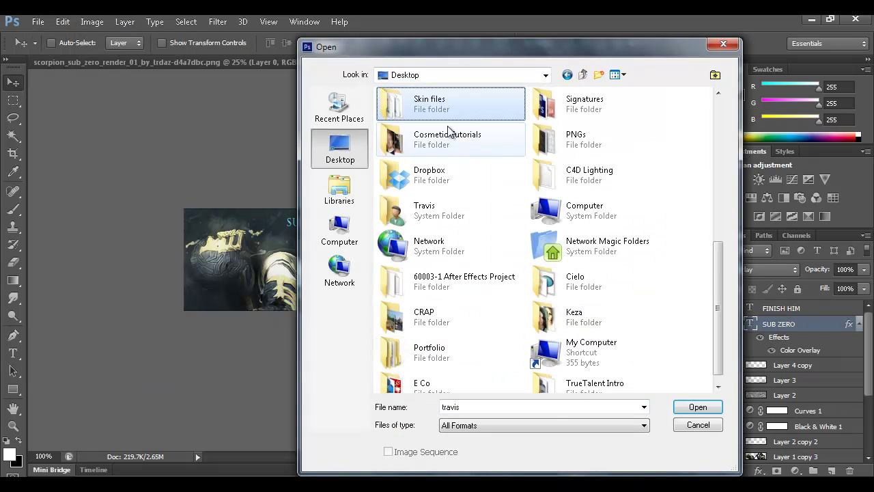
left_click(574, 139)
left_click(413, 291)
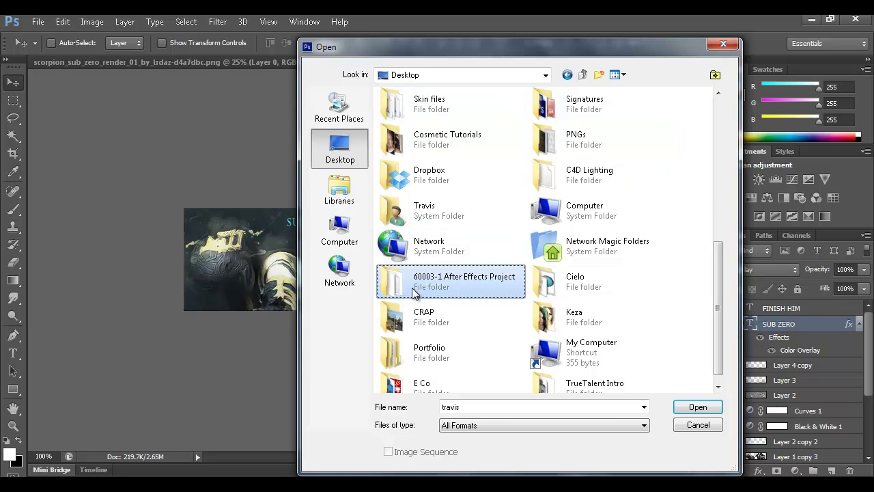
key("p")
key("p")
key("p")
key("p")
double_click(560, 213)
double_click(406, 136)
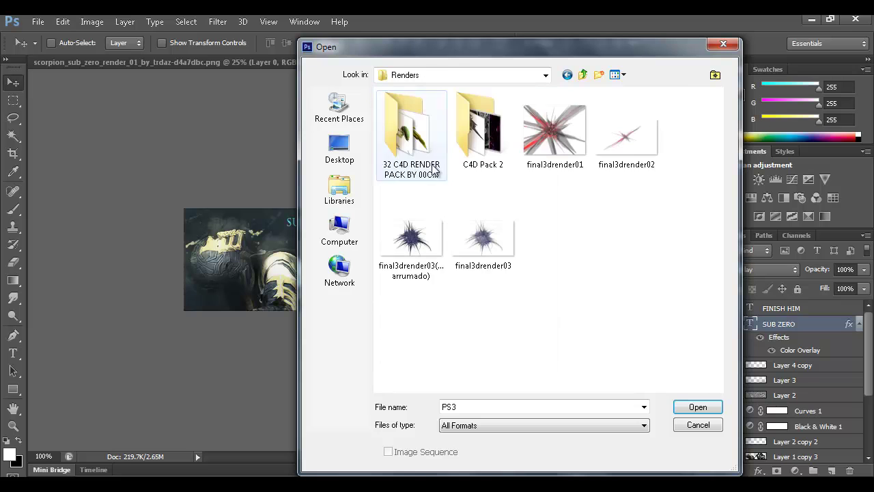
- Open the green c4dx4 render from the 32 C4D RENDER PACK BY 00CHAOS8 folder
double_click(416, 146)
left_click_drag(718, 171, 721, 290)
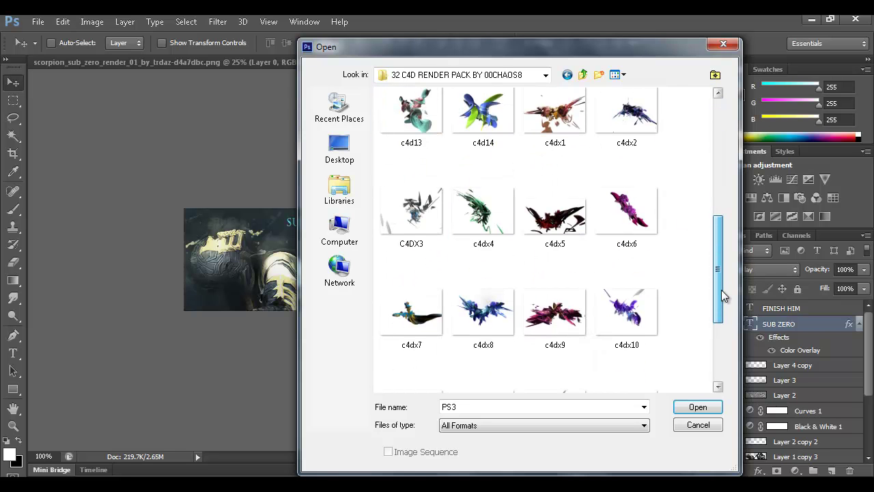
double_click(471, 213)
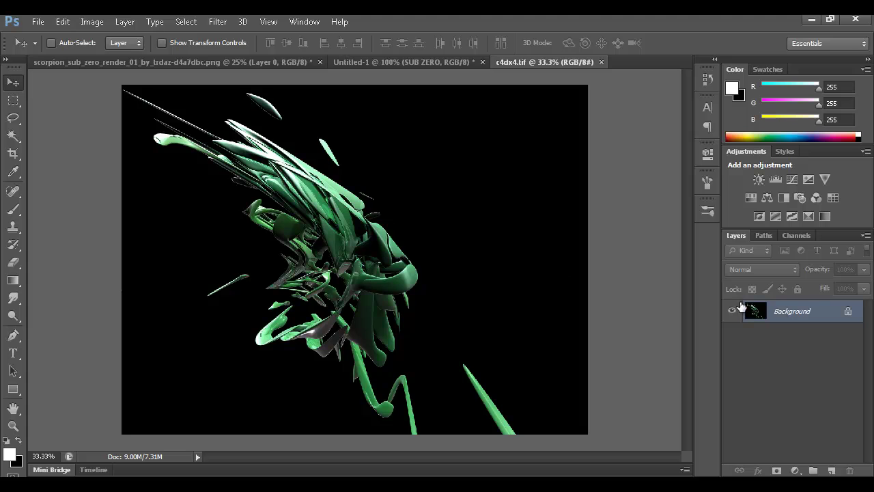
- Unlock the render's background layer and delete its black area using a sampled Color Range selection with fuzziness 77
double_click(799, 313)
key("Return")
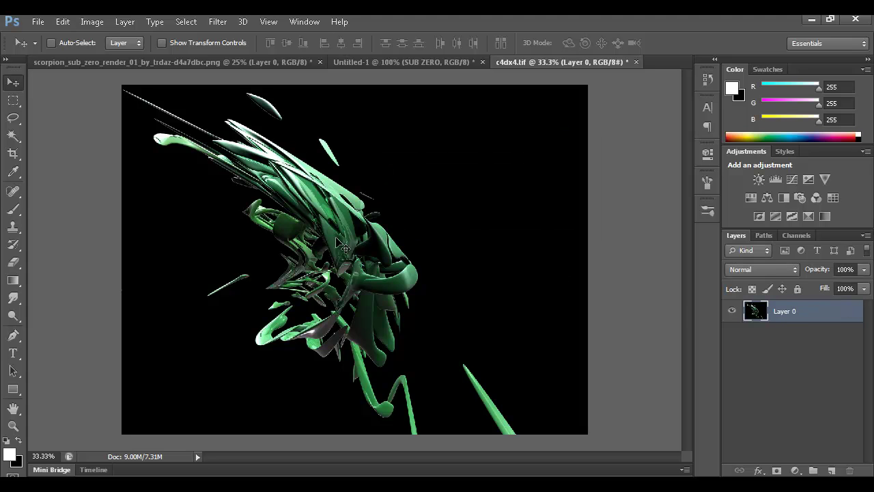
left_click(193, 23)
left_click(208, 139)
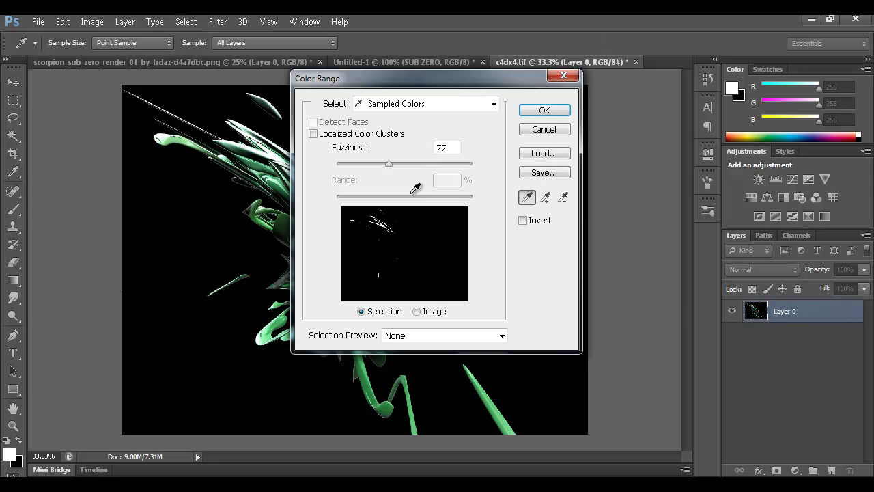
left_click(539, 111)
key("v")
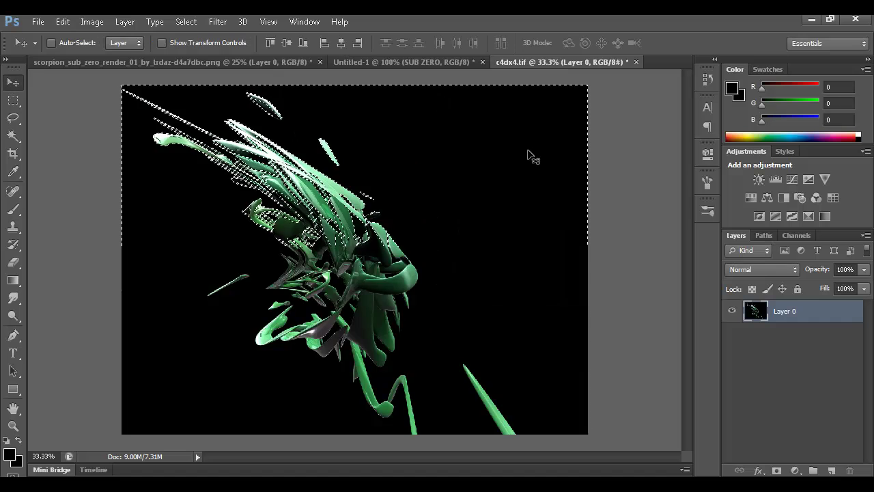
key("Delete")
key("ctrl+d")
- Bring the cut-out green render into the Untitled-1 banner and scale it down over the middle
left_click_drag(332, 189, 383, 273)
key("ctrl+t")
left_click_drag(232, 212, 345, 254)
key("ctrl+0")
key("Return")
key("z")
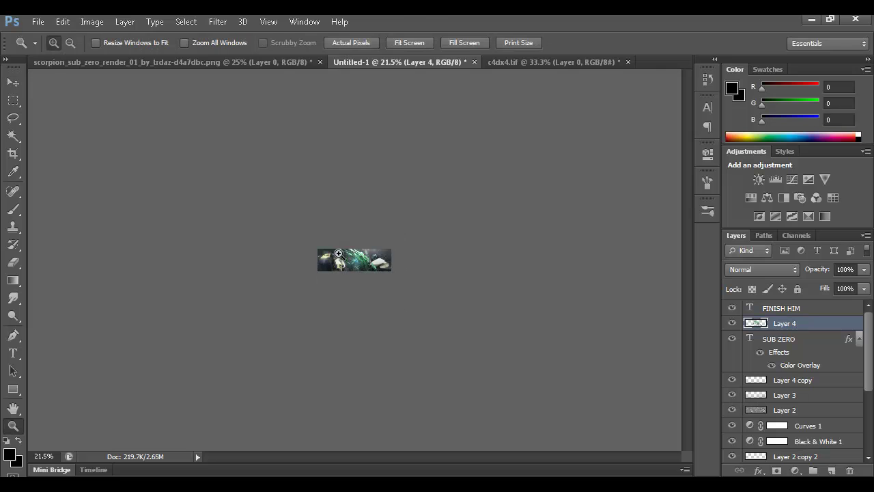
left_click(355, 257)
left_click(367, 253)
left_click(367, 254)
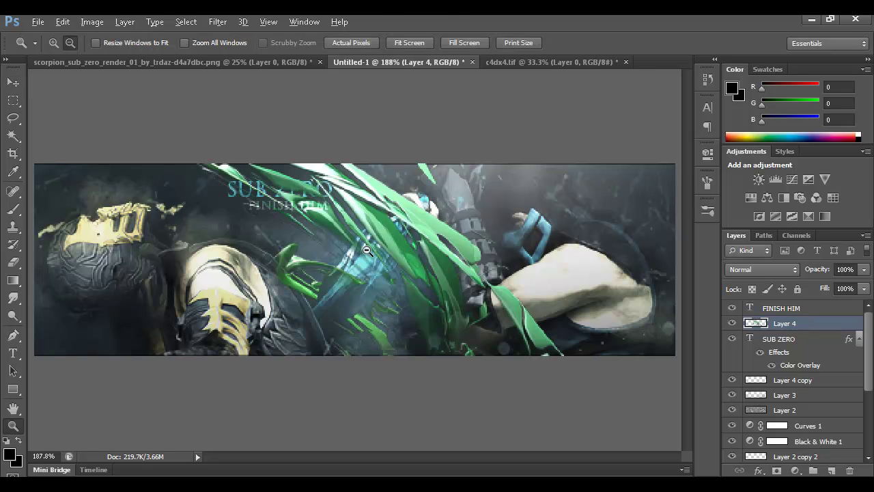
left_click(375, 250, "alt")
- Move the green render over Sub-Zero at the banner's right end and set its layer to Soft Light
key("v")
left_click_drag(478, 222, 515, 234)
left_click(762, 269)
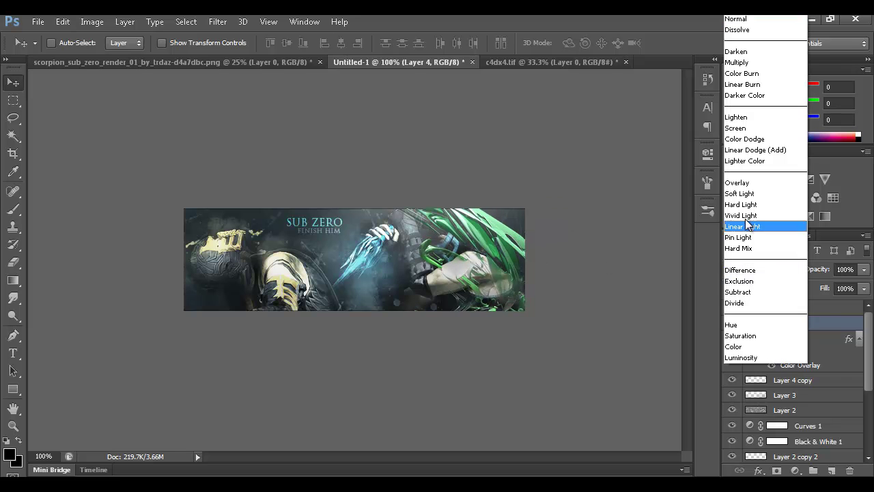
left_click(735, 194)
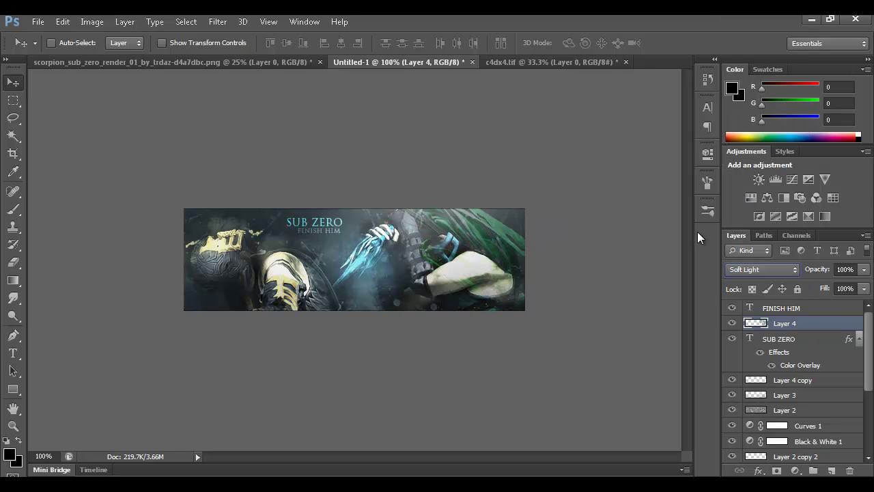
- Try the green render at other positions around the banner and hide its layer
left_click_drag(506, 234, 552, 200)
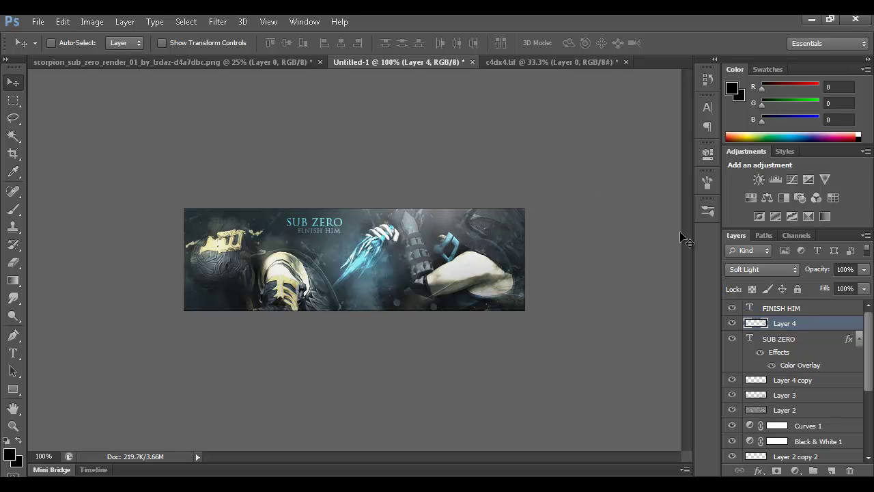
left_click_drag(499, 222, 121, 285)
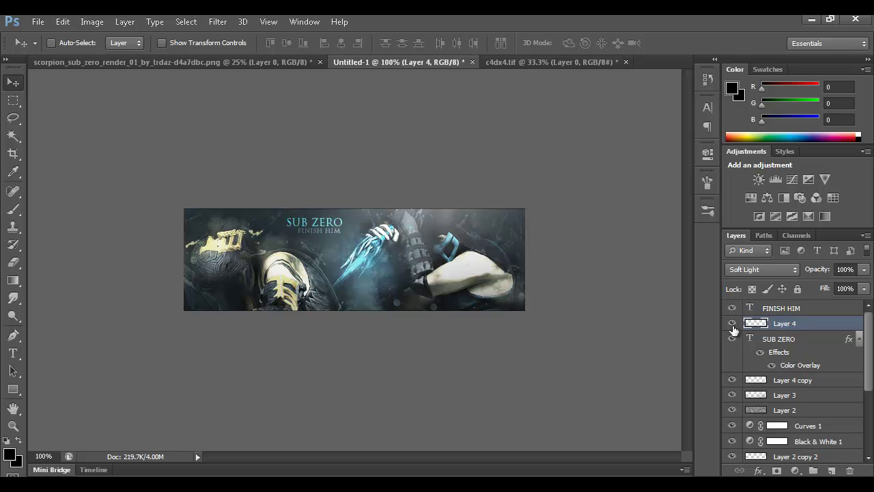
left_click(733, 323)
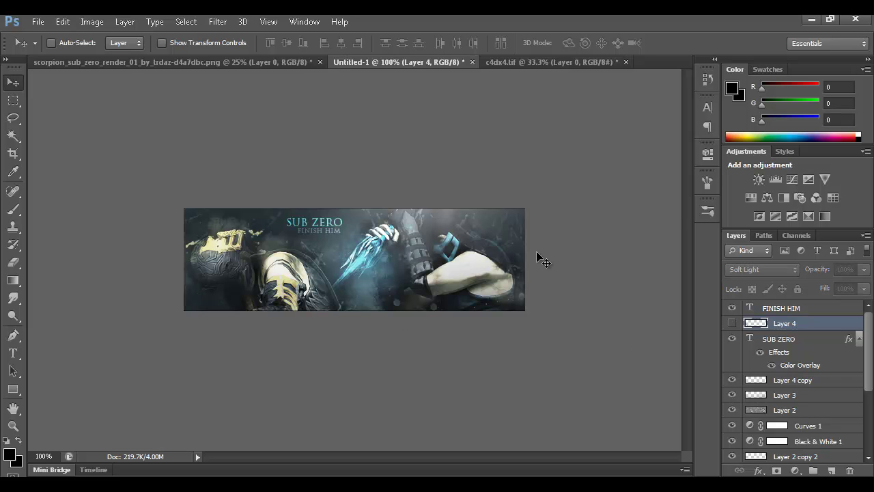
- Add a new layer above the FINISH HIM text and make white the foreground color
left_click(808, 310)
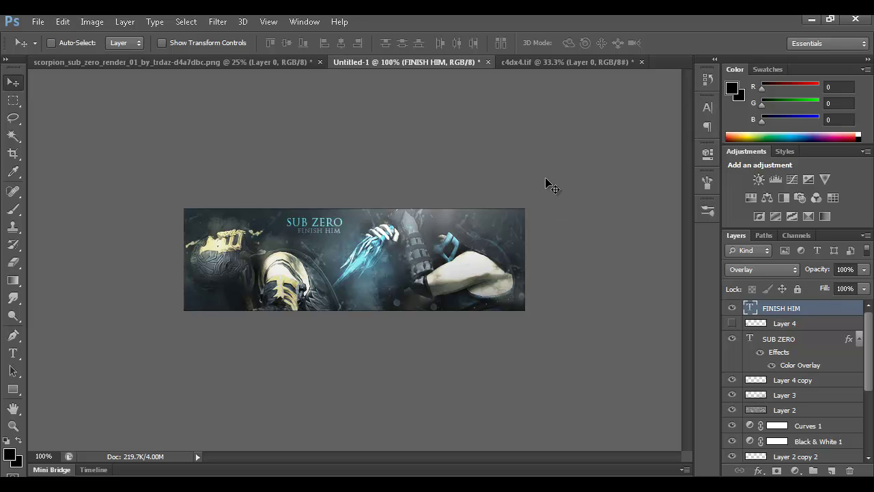
left_click(831, 469)
key("b")
left_click(18, 440)
key("p")
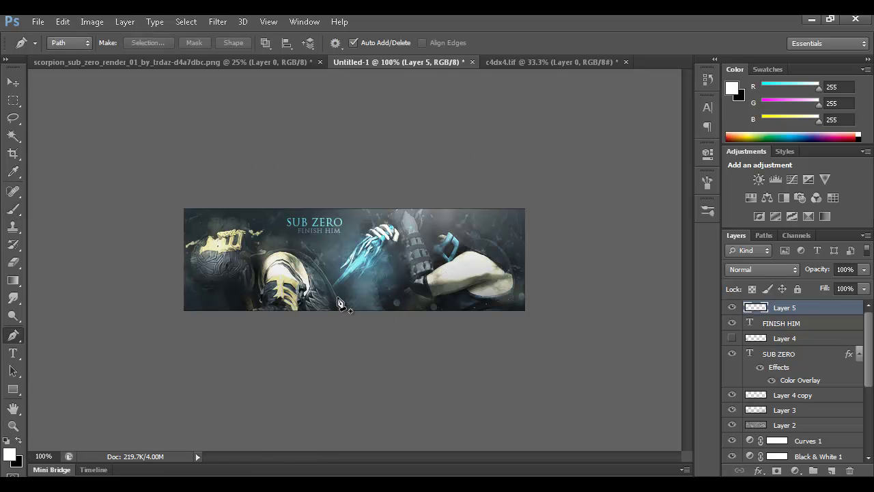
- Paint a soft white 200 px brush spot below Sub-Zero's icy hand and set its layer to Overlay
key("b")
key("bracketleft")
key("bracketleft")
left_click(343, 275)
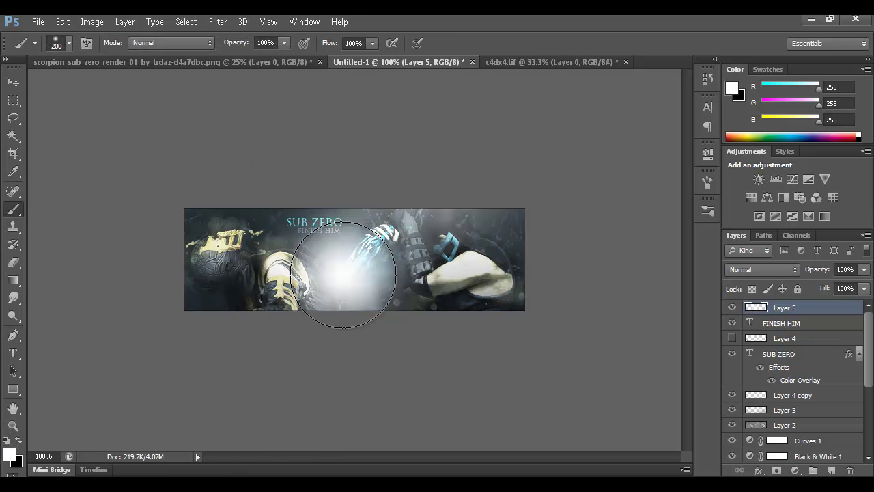
key("ctrl+z")
key("ctrl+z")
left_click(752, 269)
left_click(748, 182)
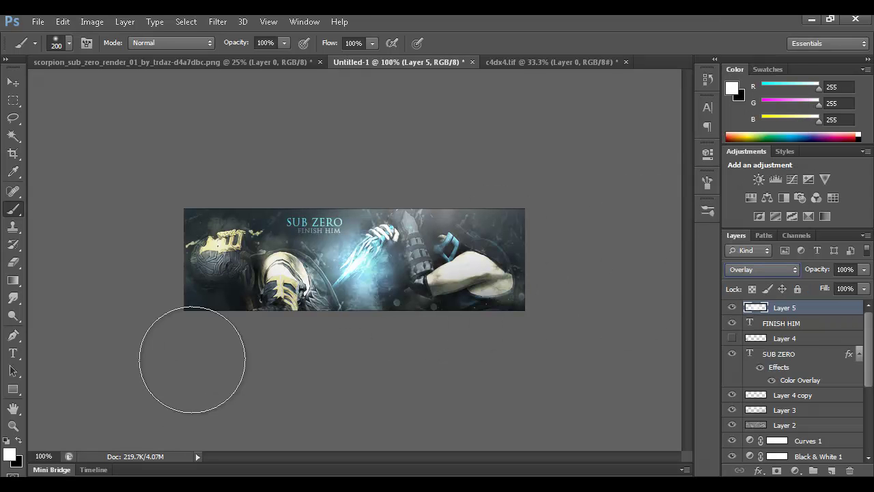